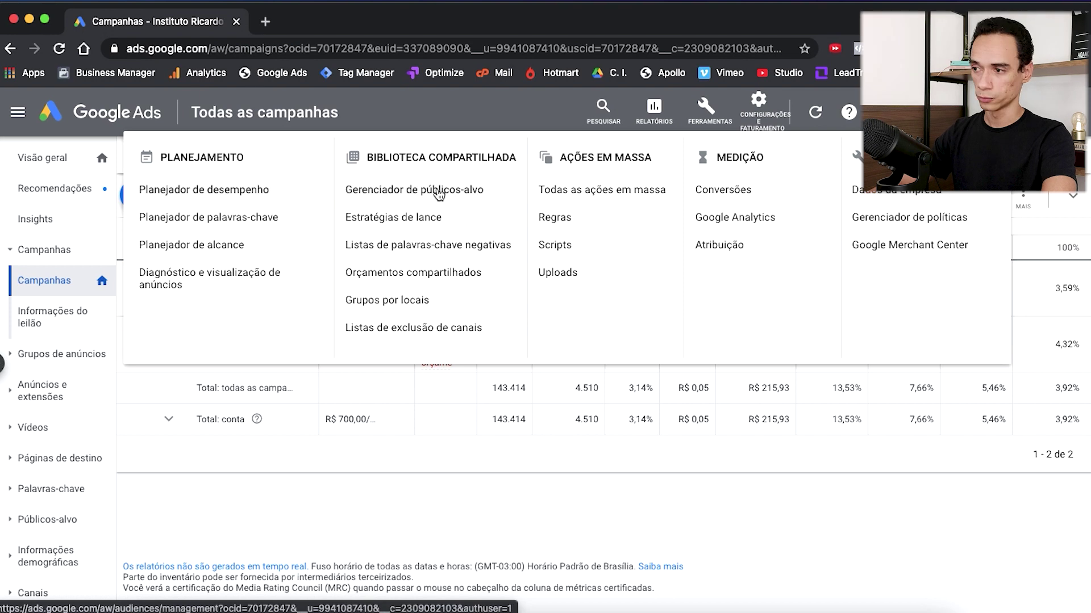
# - Open the audience manager's insights page (Informações do público-alvo) after viewing the custom audiences list
pyautogui.click(438, 193)
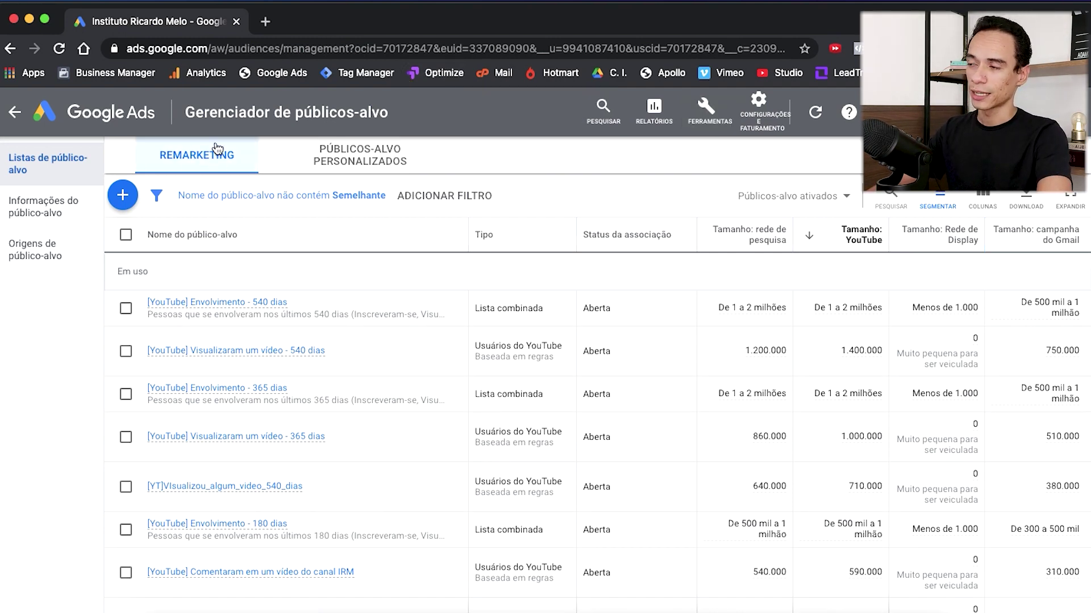
pyautogui.click(355, 159)
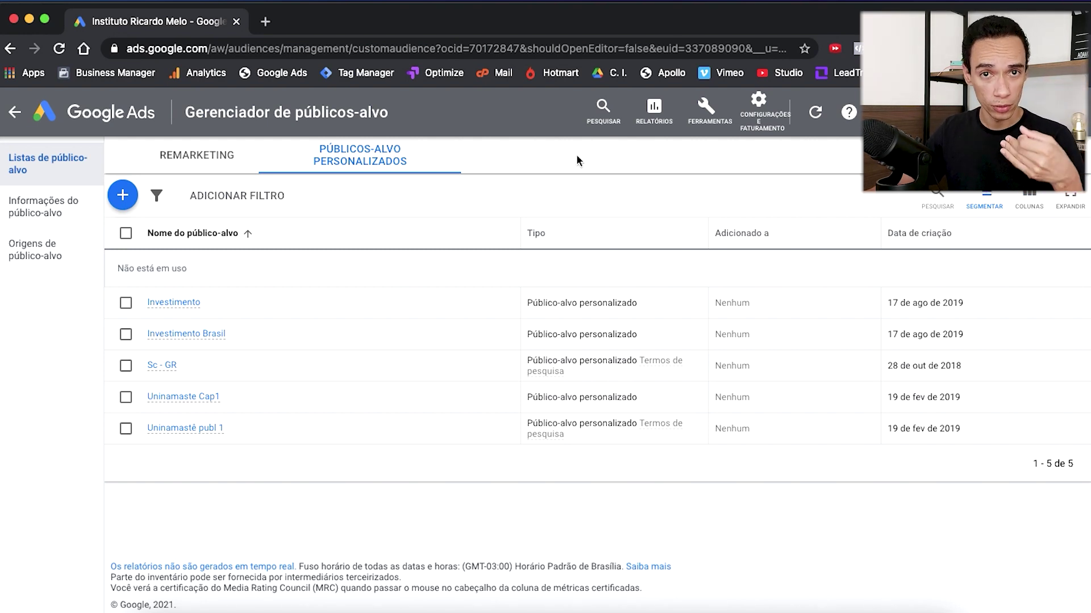
pyautogui.click(45, 213)
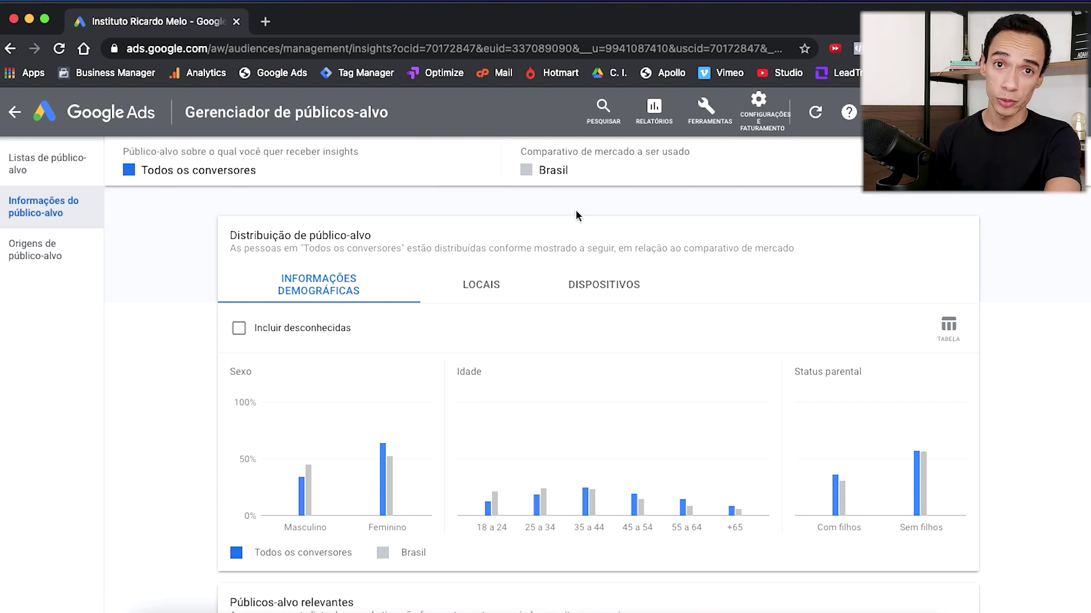
# - Set the insights audience to the site visitor list "[Site] Lead - ALID1 - 540 dias"
pyautogui.click(479, 160)
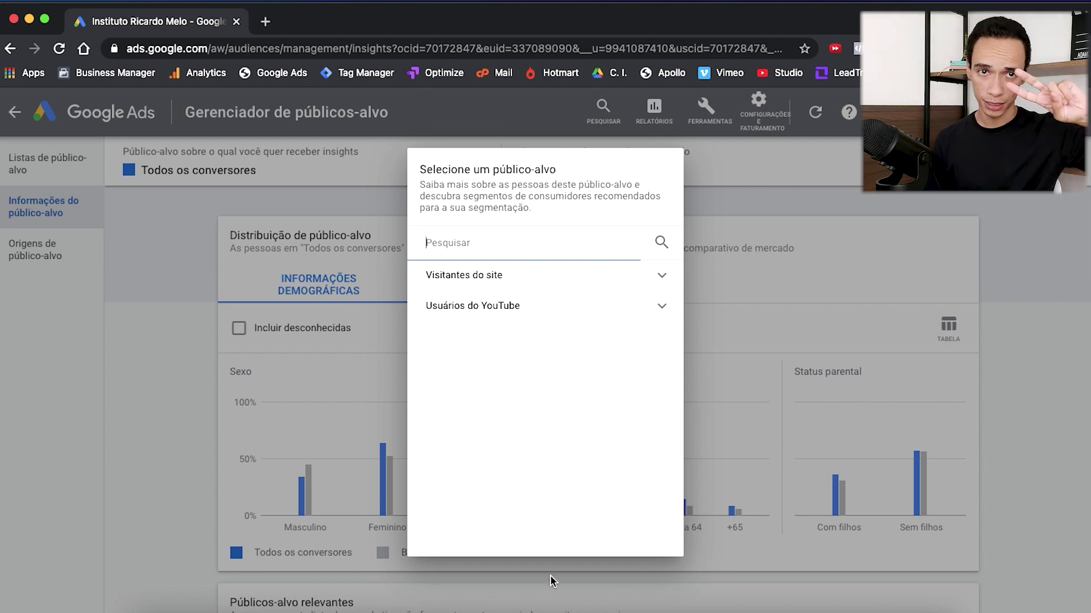
pyautogui.click(510, 284)
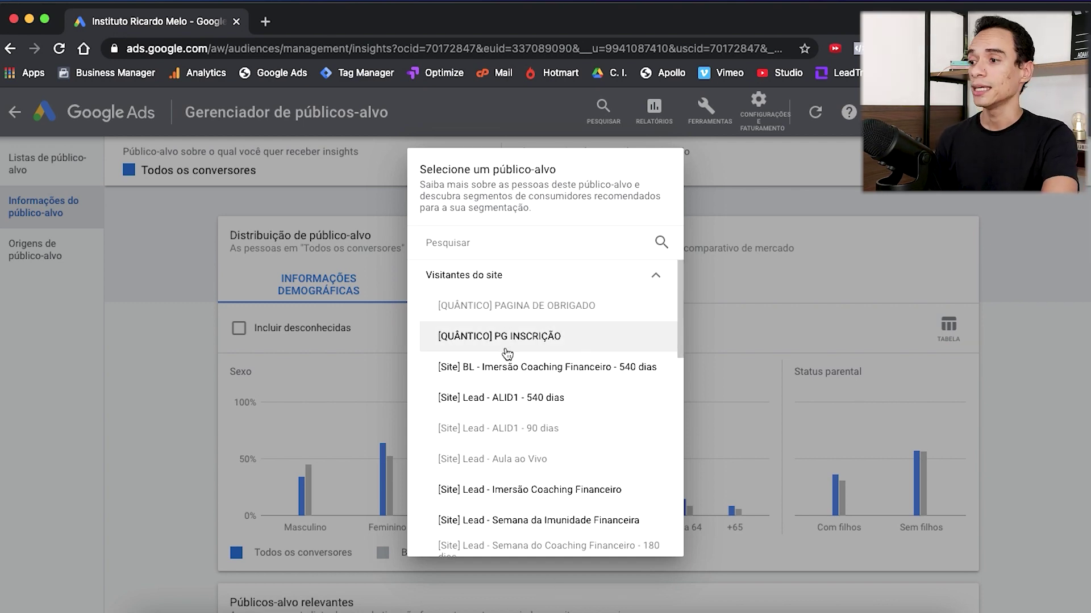
pyautogui.scroll(-3, 542, 373)
pyautogui.scroll(-4, 563, 452)
pyautogui.scroll(-2, 563, 473)
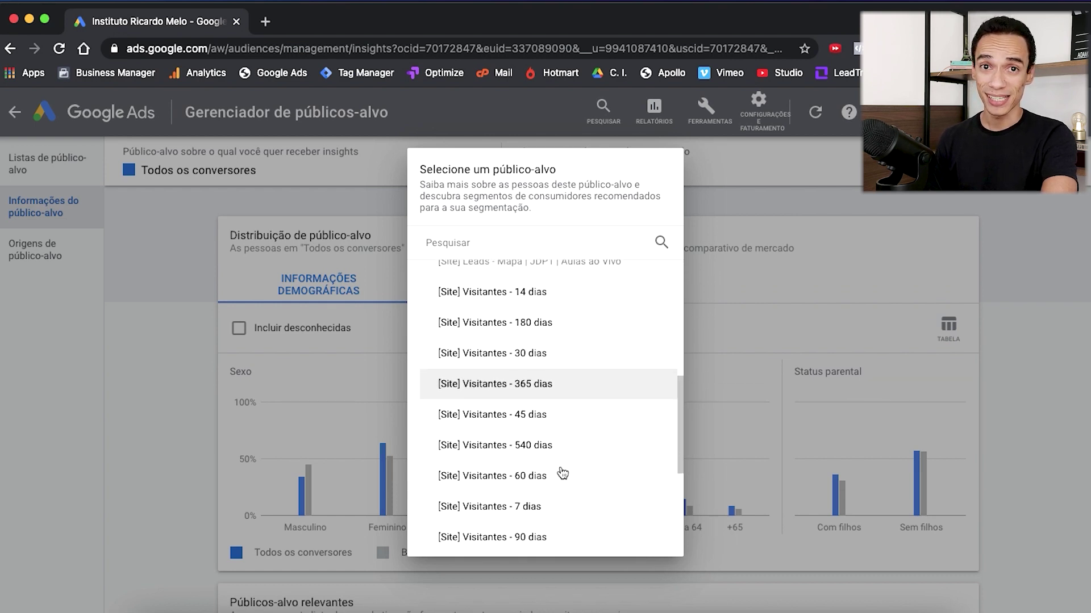
pyautogui.scroll(-1, 564, 430)
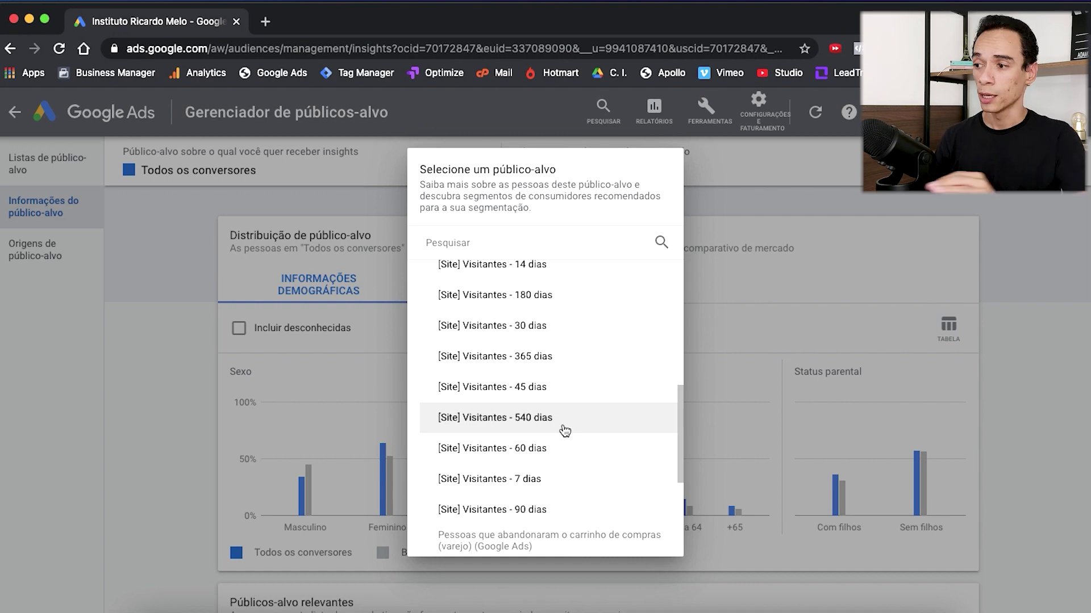
pyautogui.scroll(-6, 528, 379)
pyautogui.scroll(10, 528, 379)
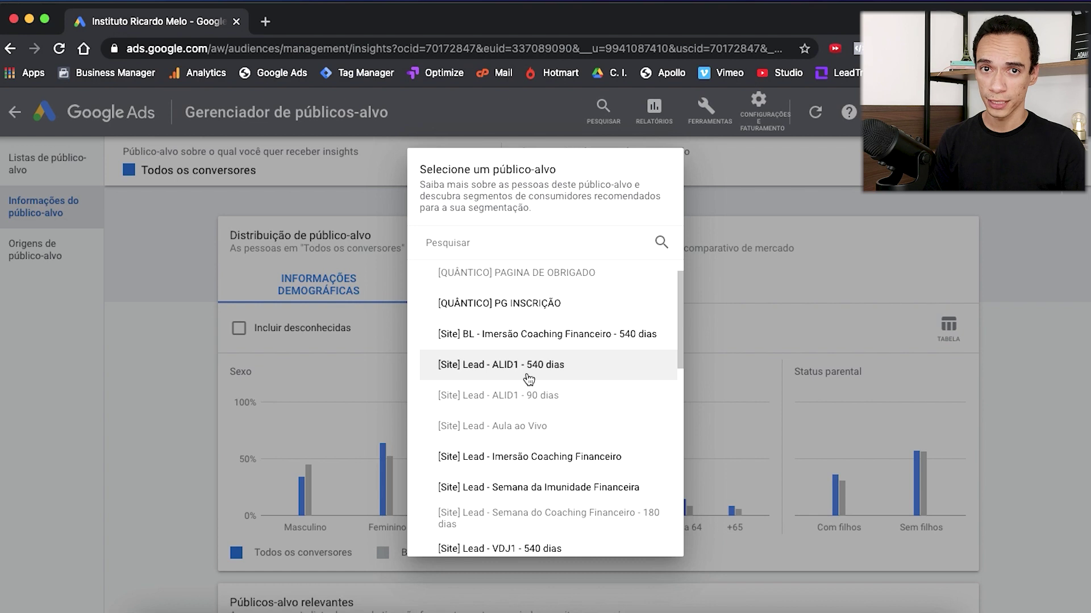
pyautogui.scroll(-2, 572, 427)
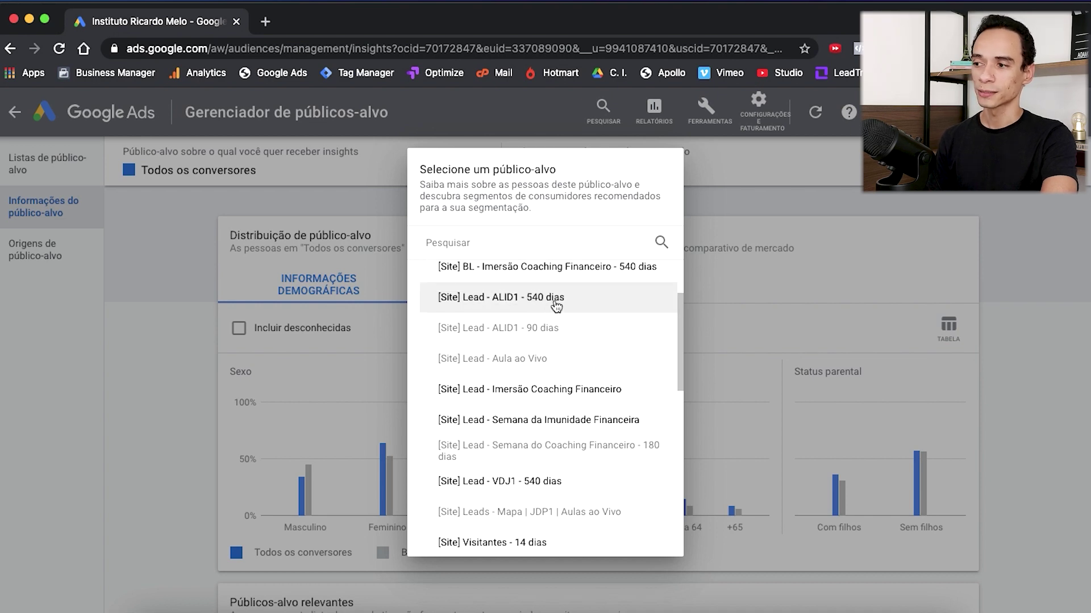
pyautogui.click(523, 301)
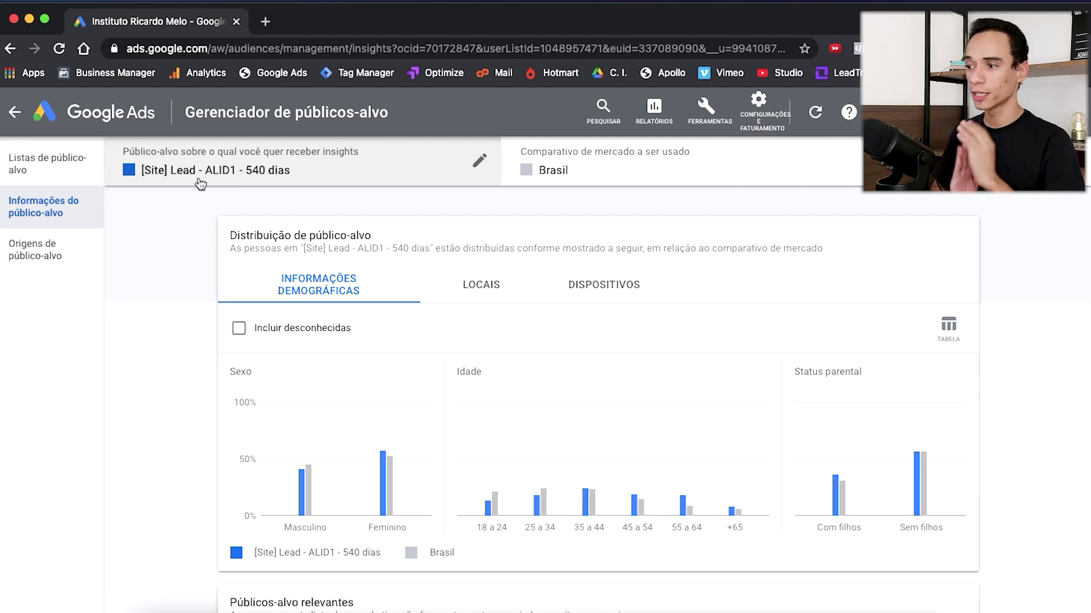
# - Review the demographic distribution and the relevant in-market audiences for the selected lead list
pyautogui.scroll(-1, 682, 416)
pyautogui.scroll(-2, 681, 412)
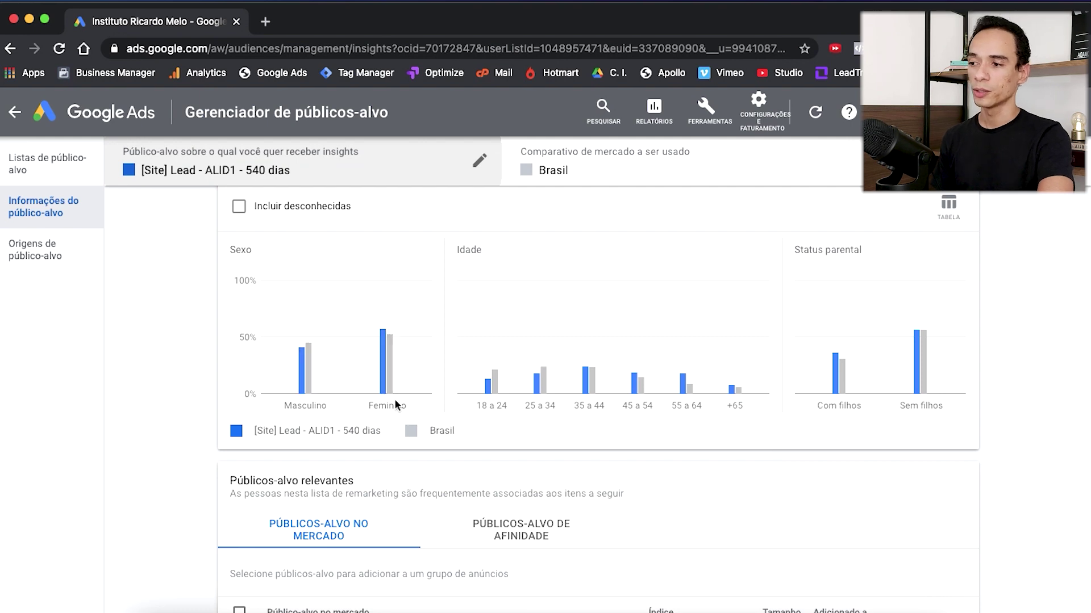
pyautogui.scroll(-7, 878, 424)
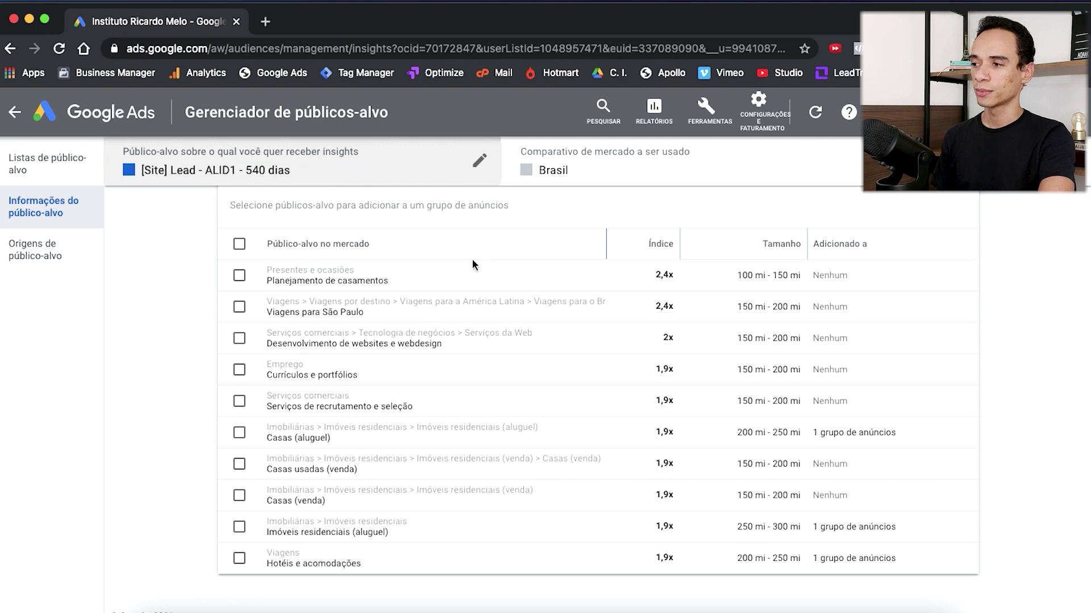
pyautogui.scroll(2, 512, 537)
pyautogui.scroll(7, 511, 538)
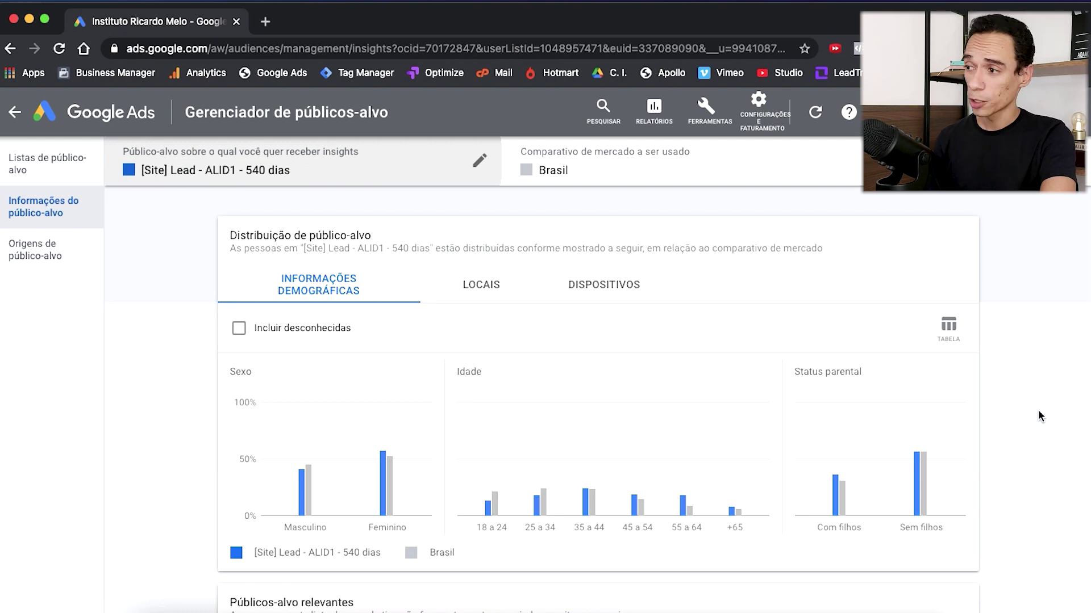
# - Browse the Visitantes do site lists available as the insights audience
pyautogui.click(478, 160)
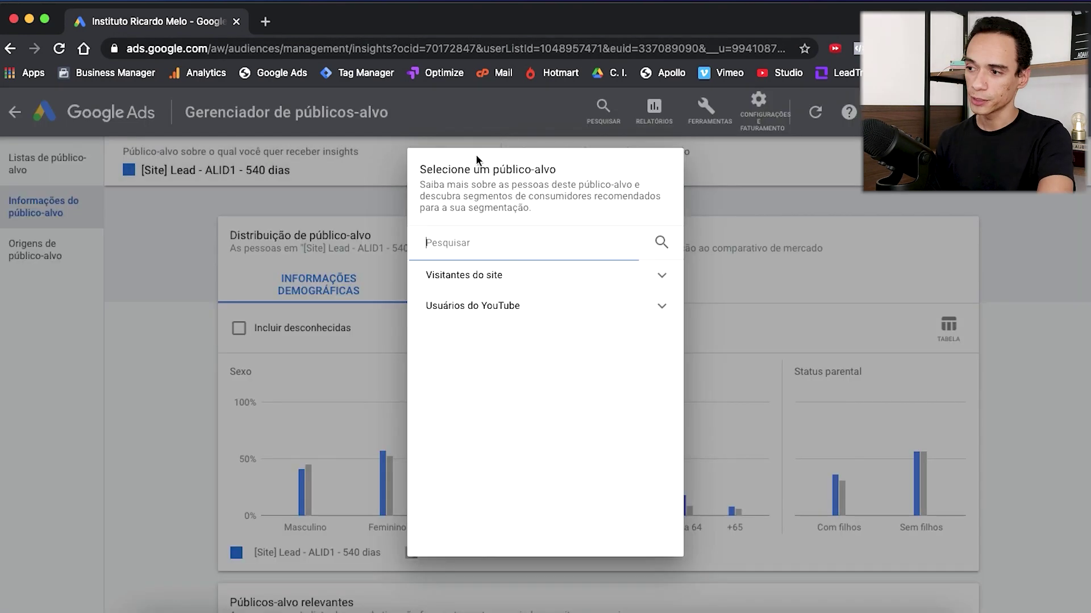
pyautogui.click(523, 284)
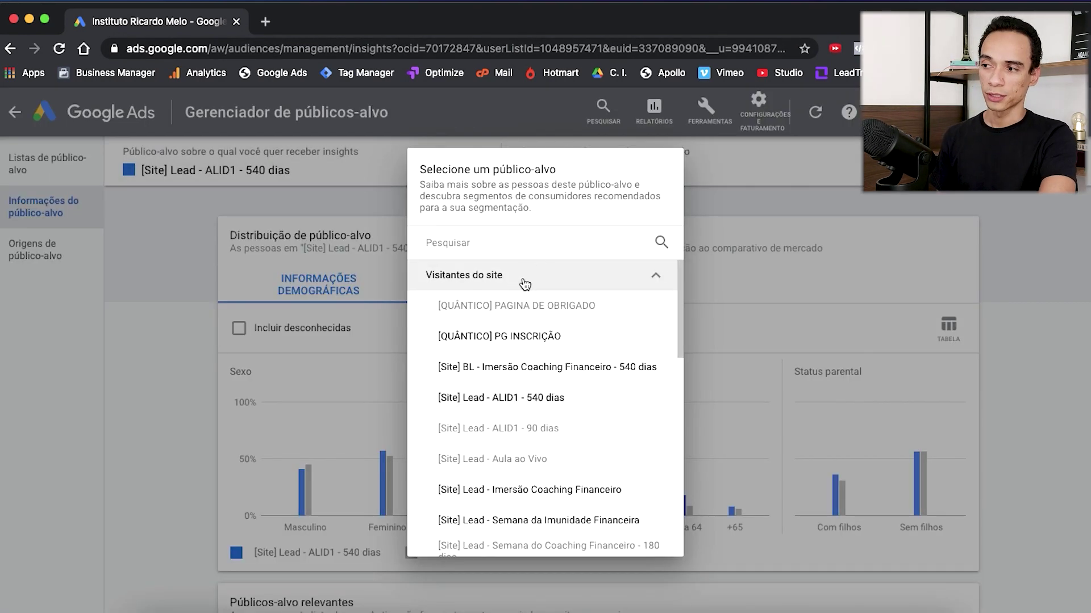
pyautogui.scroll(-5, 567, 438)
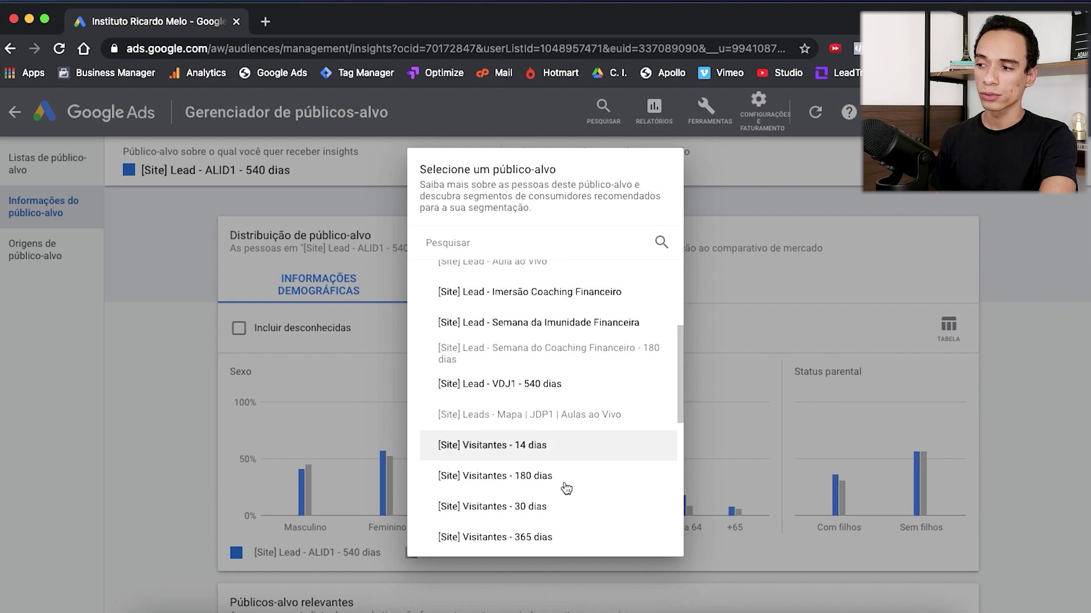
pyautogui.scroll(-6, 567, 488)
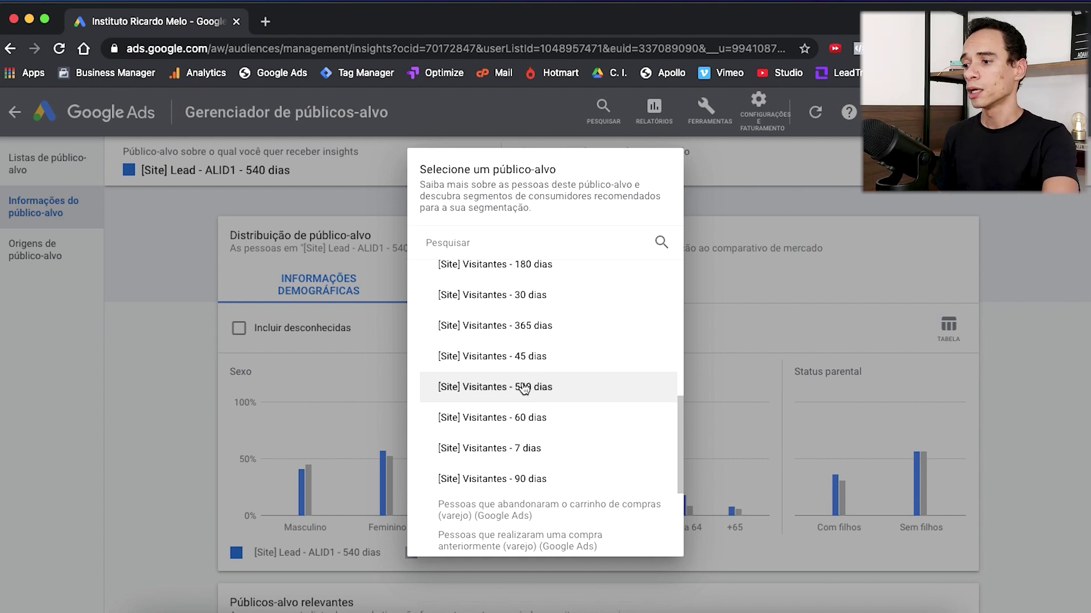
pyautogui.scroll(-3, 564, 414)
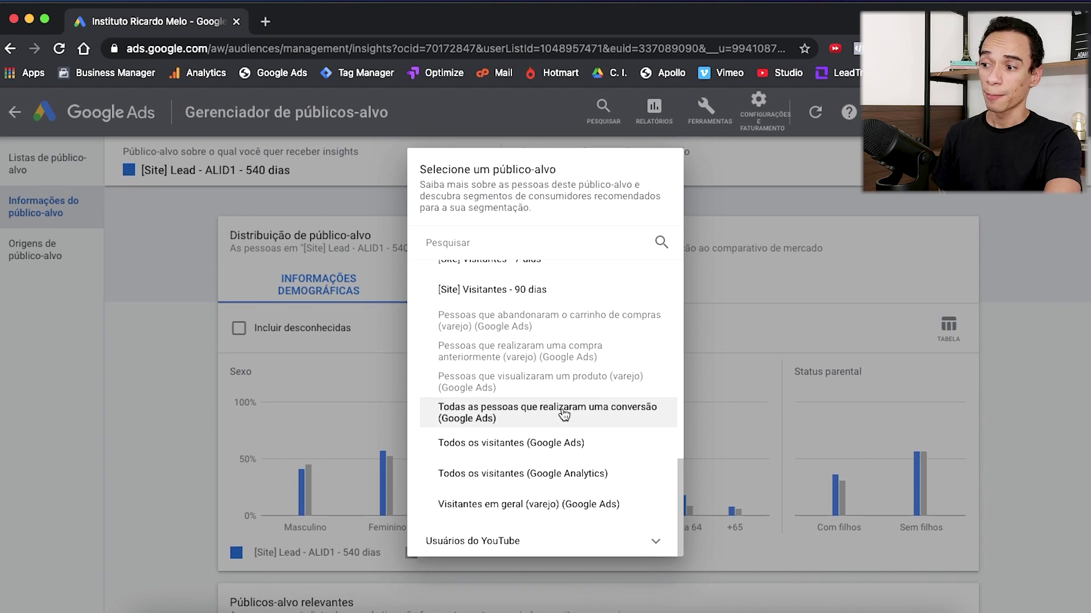
pyautogui.scroll(5, 564, 415)
pyautogui.click(503, 275)
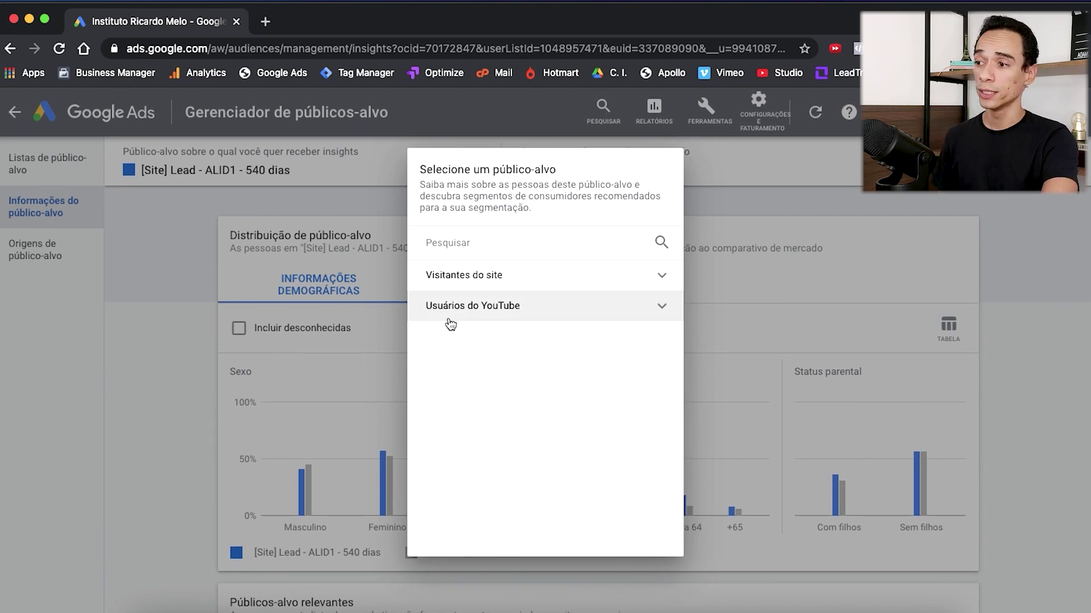
# - Switch the insights audience to the YouTube users list "[YouTube] Visualizaram um vídeo - 365 dias"
pyautogui.click(479, 313)
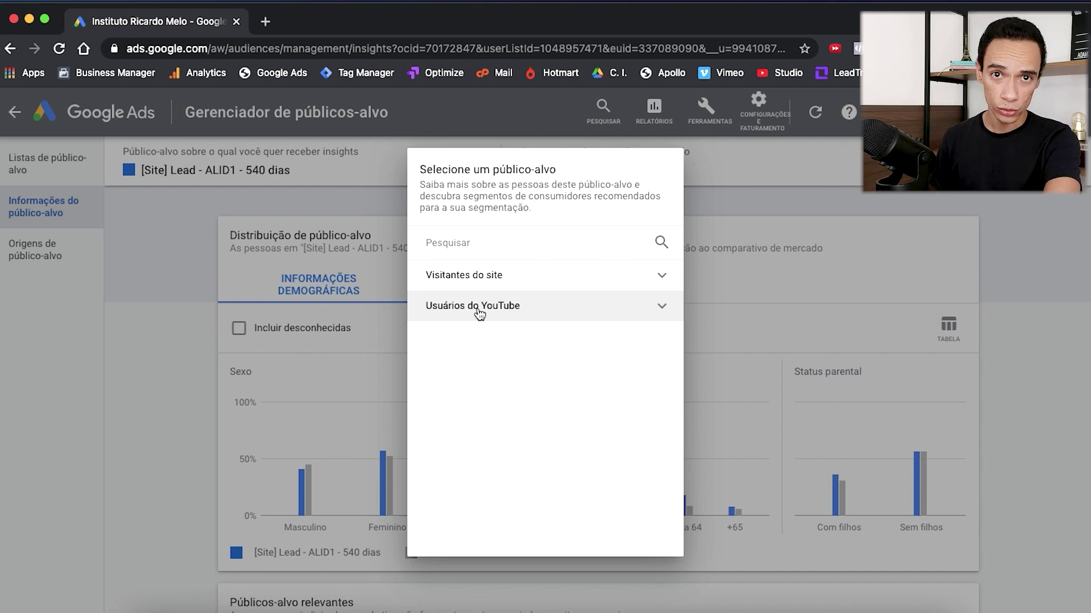
pyautogui.scroll(-10, 474, 303)
pyautogui.scroll(2, 468, 302)
pyautogui.scroll(-5, 549, 378)
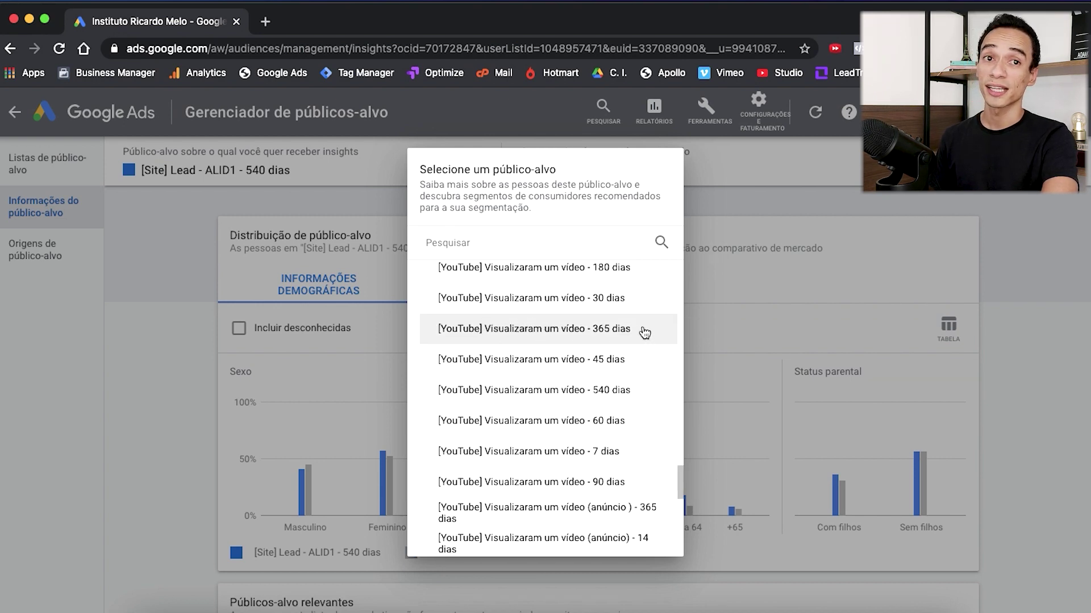
pyautogui.click(523, 331)
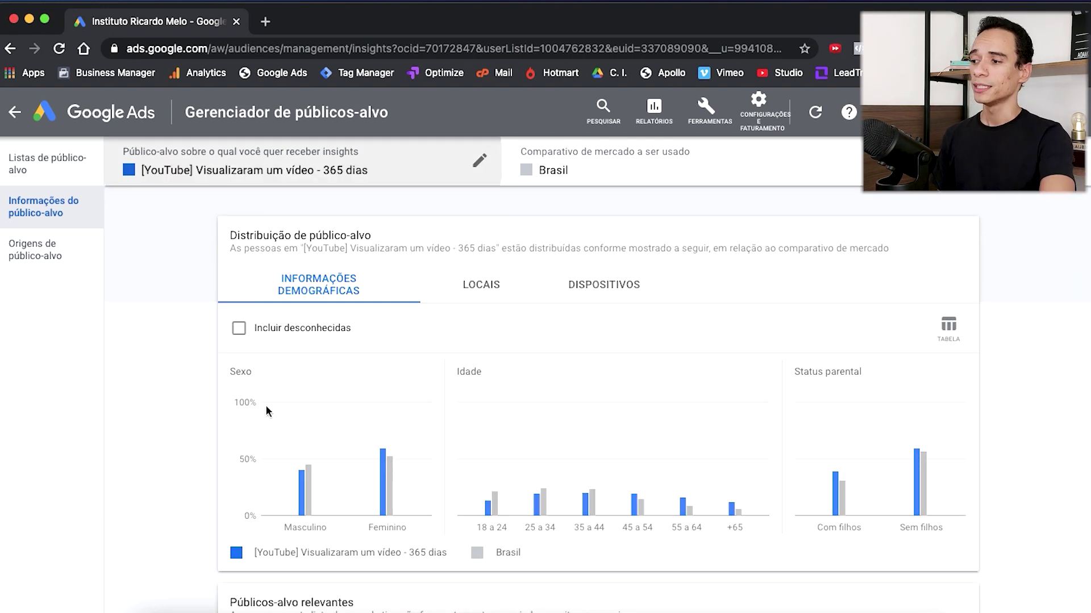
# - Review the gender, age and parental status charts for the YouTube video viewers audience
pyautogui.scroll(-2, 178, 474)
pyautogui.scroll(-1, 176, 474)
pyautogui.moveTo(613, 438)
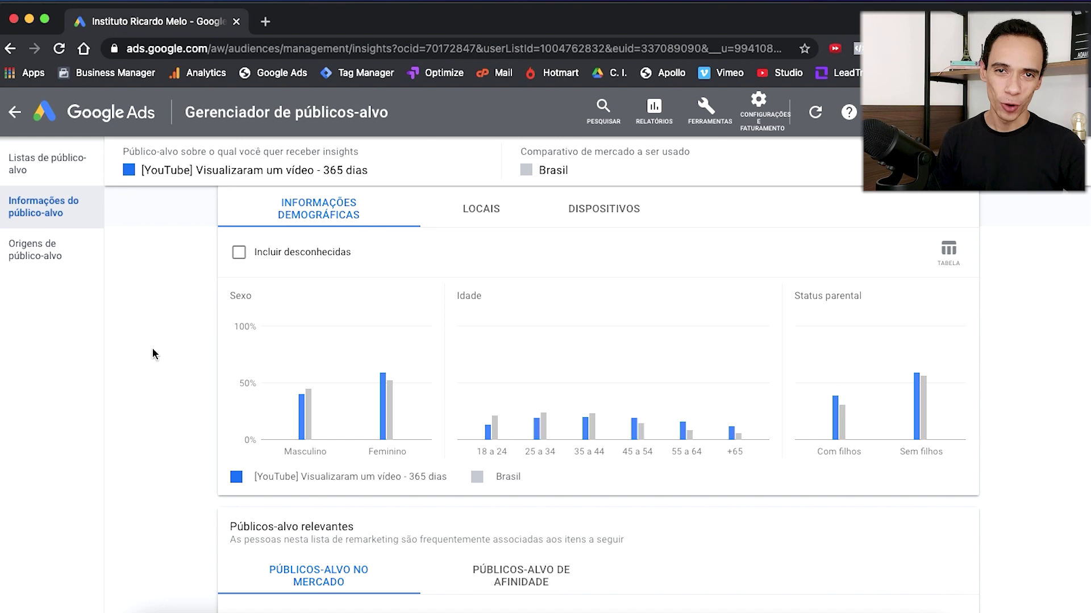
pyautogui.scroll(2, 161, 313)
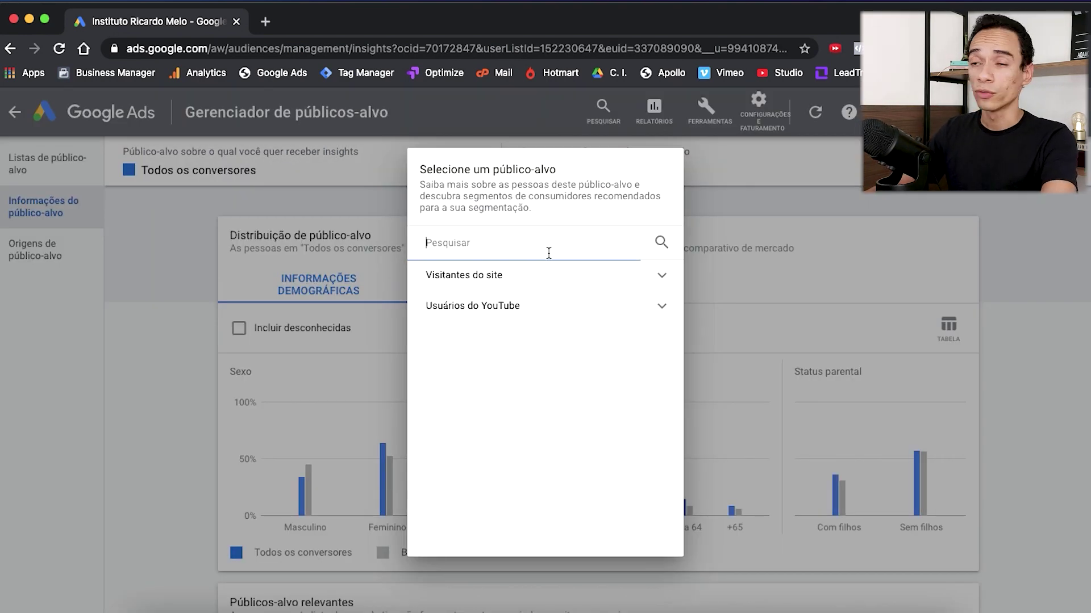
# - Set the insights audience to "Todas as pessoas que realizaram uma conversão (Google Ads)" from the site visitor lists
pyautogui.click(509, 276)
pyautogui.scroll(-10, 538, 431)
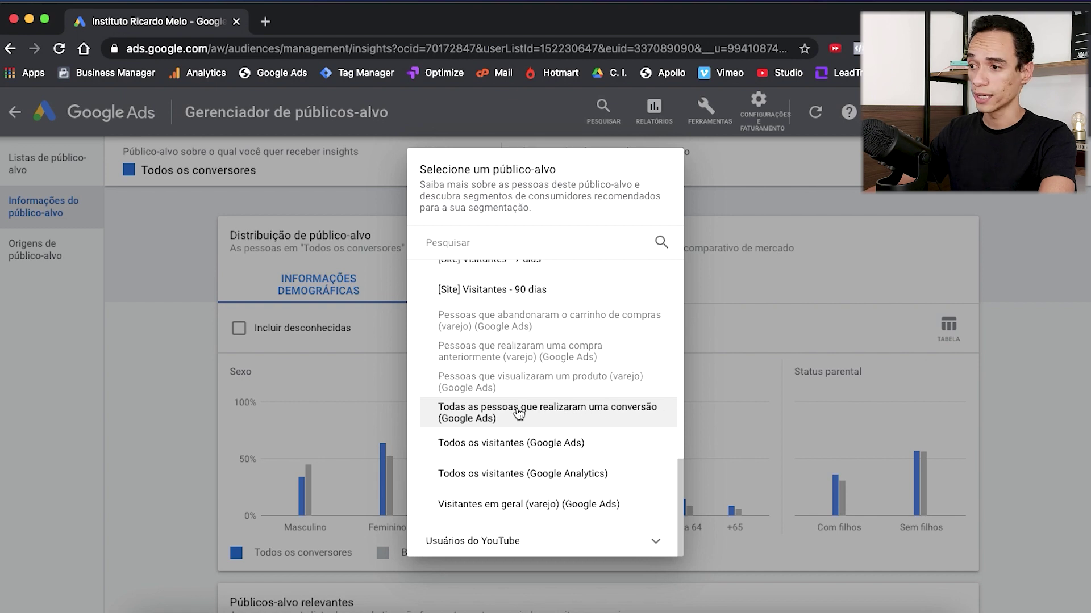
pyautogui.click(571, 422)
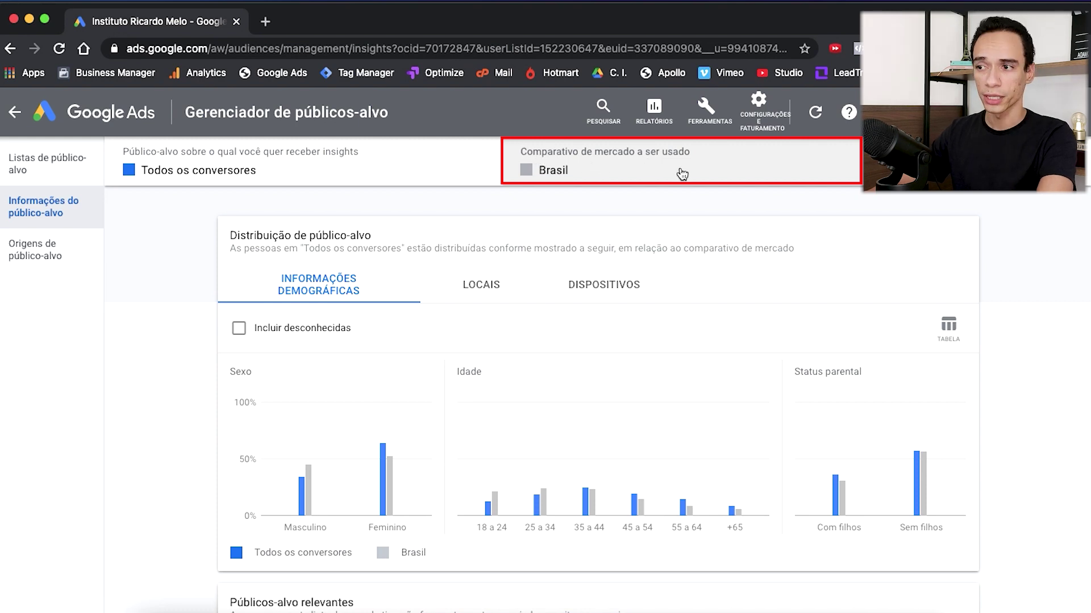
# - Choose Brasil as the market benchmark for the audience comparison
pyautogui.click(875, 164)
pyautogui.moveTo(422, 190); pyautogui.dragTo(632, 205)
pyautogui.click(632, 204)
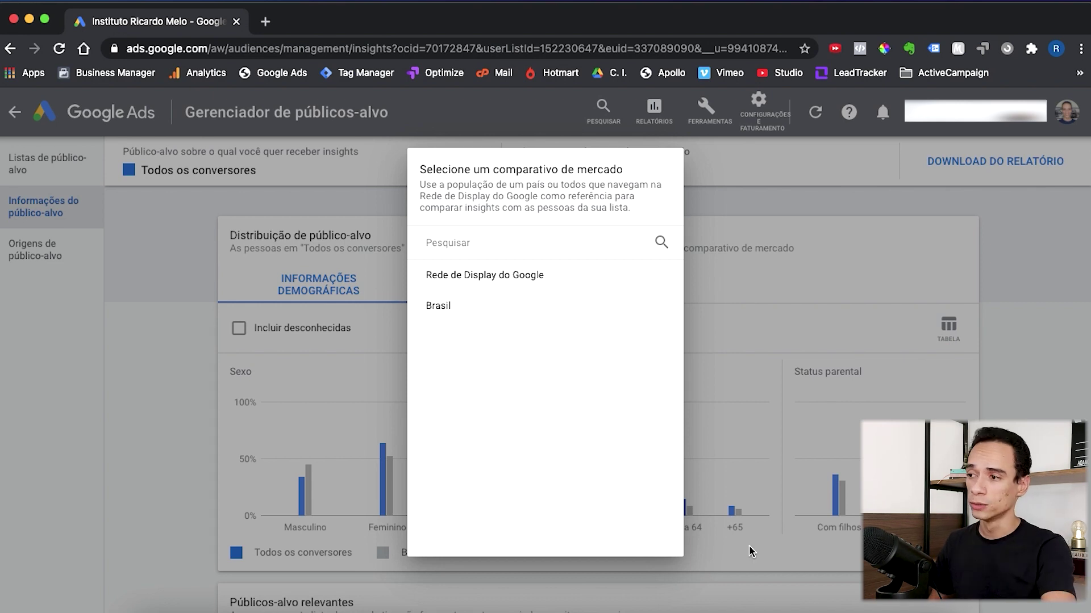
pyautogui.click(462, 309)
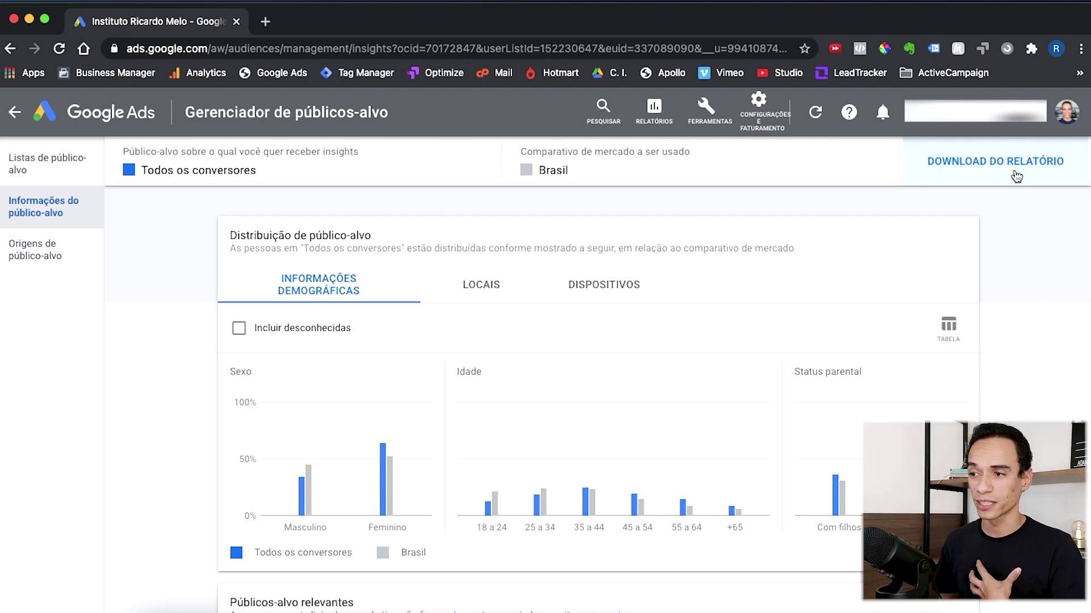
# - Try to download the audience insights report and return to the insights page
pyautogui.click(995, 172)
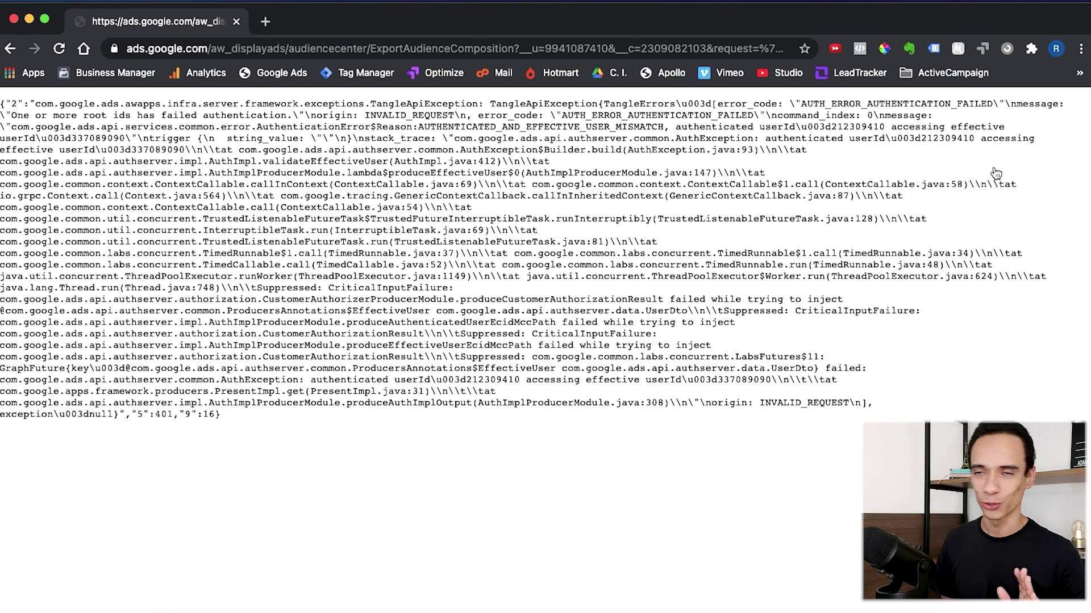
pyautogui.click(10, 52)
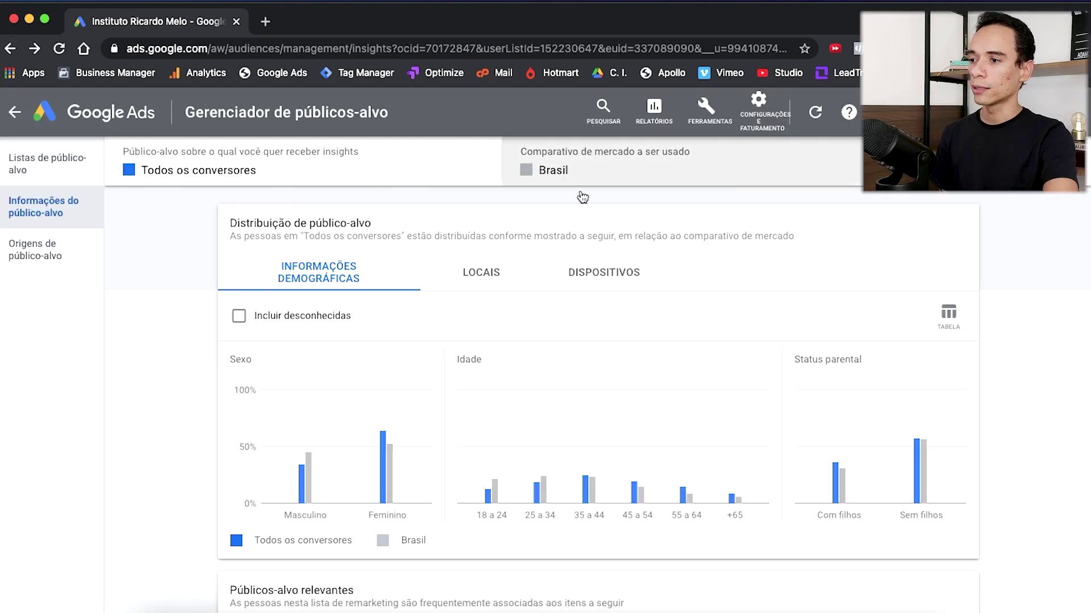
# - Examine the male and female shares of all converters against Brasil in the audience distribution chart
pyautogui.moveTo(228, 224); pyautogui.dragTo(377, 224)
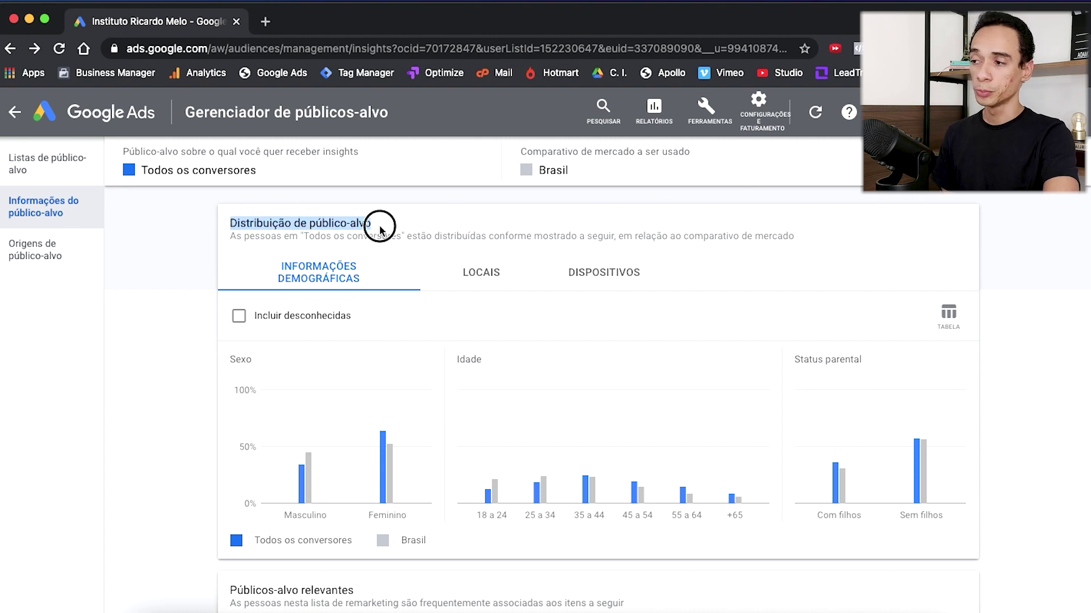
pyautogui.click(174, 428)
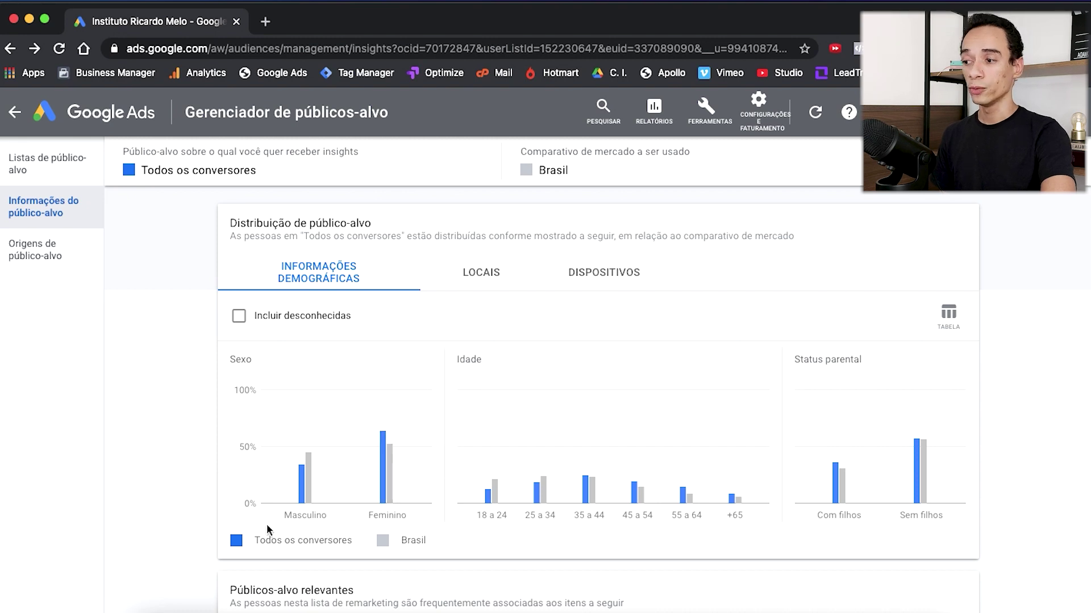
pyautogui.moveTo(291, 500)
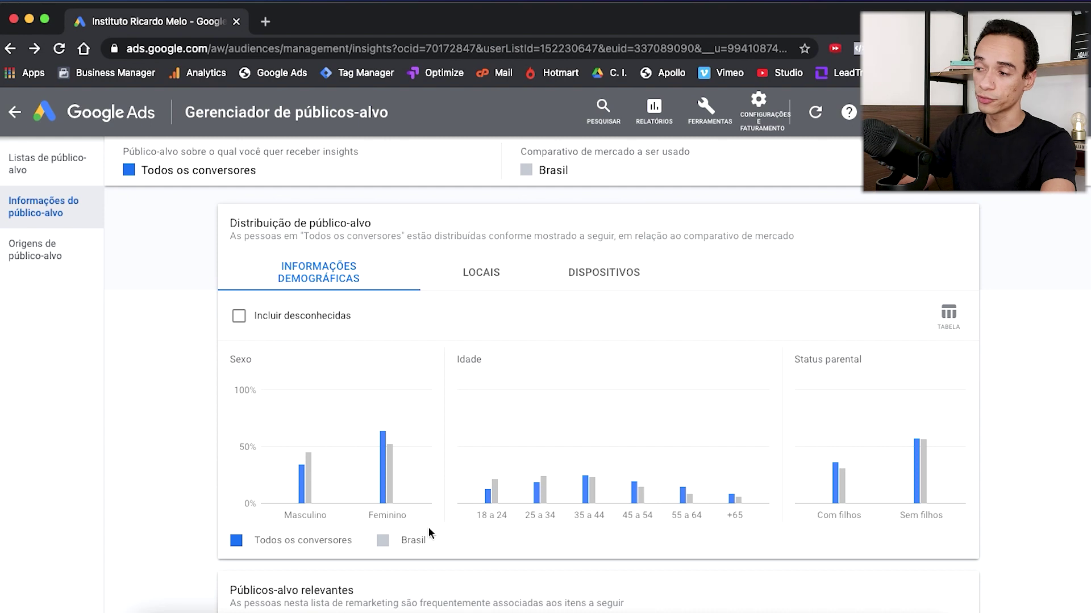
pyautogui.moveTo(384, 449)
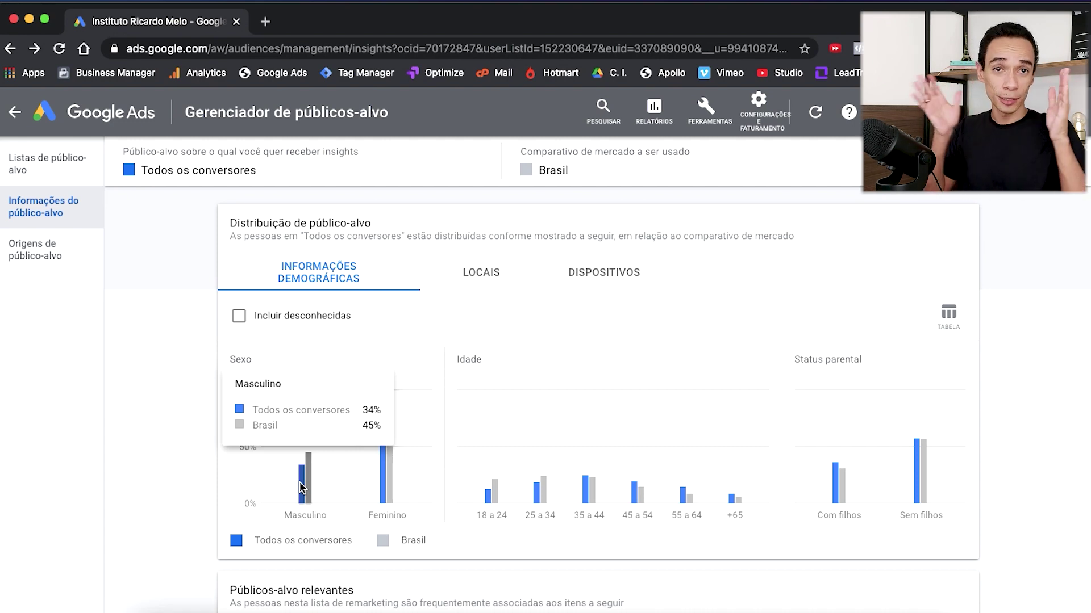
pyautogui.moveTo(383, 480)
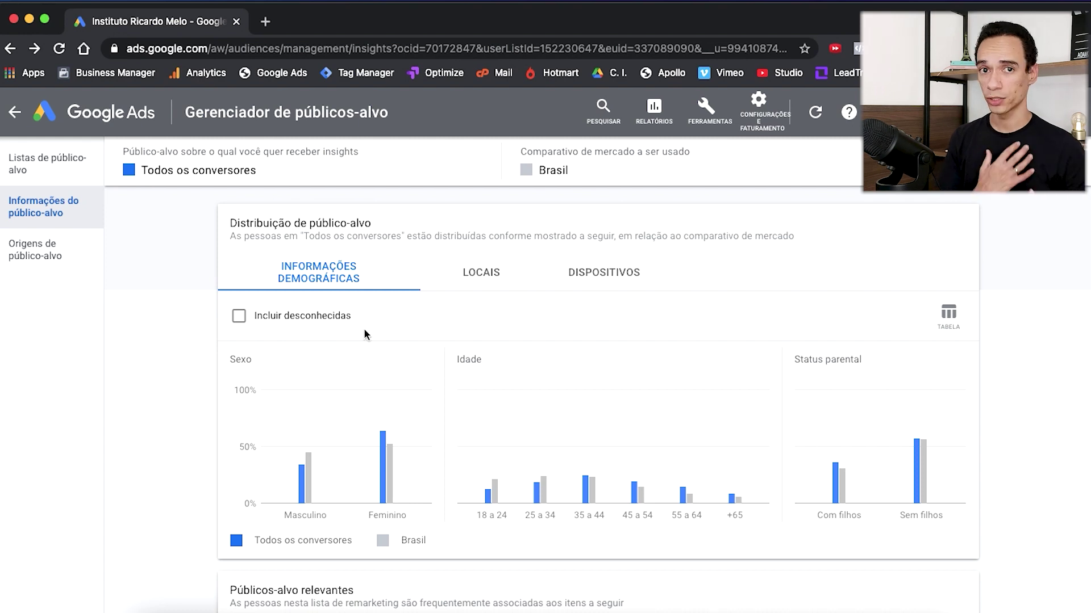
# - Include unknown people in the demographic charts and compare the gender shares of all converters with Brasil
pyautogui.click(239, 318)
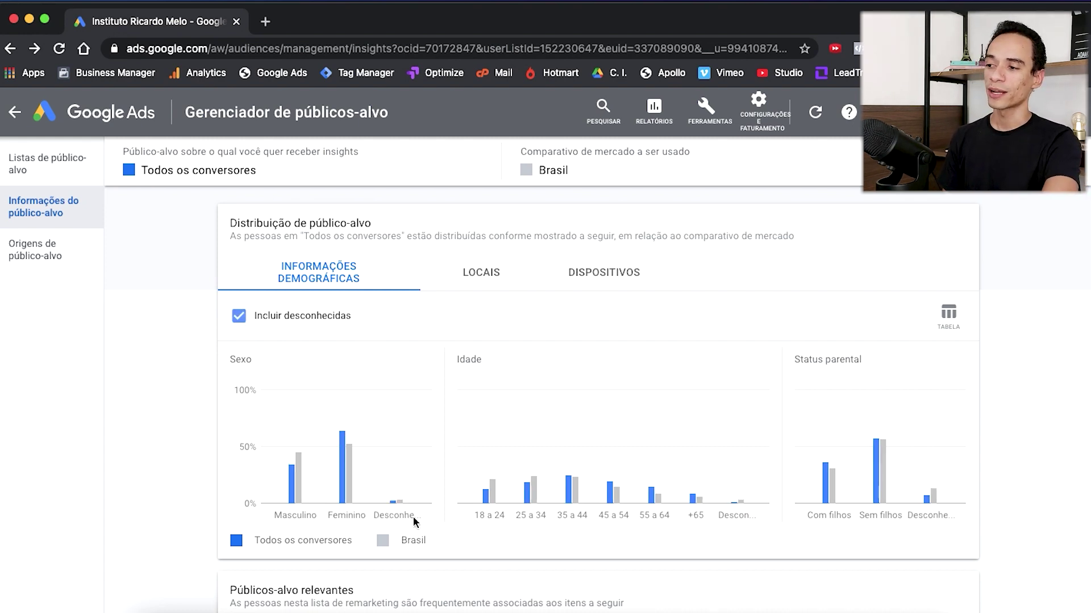
pyautogui.moveTo(393, 505)
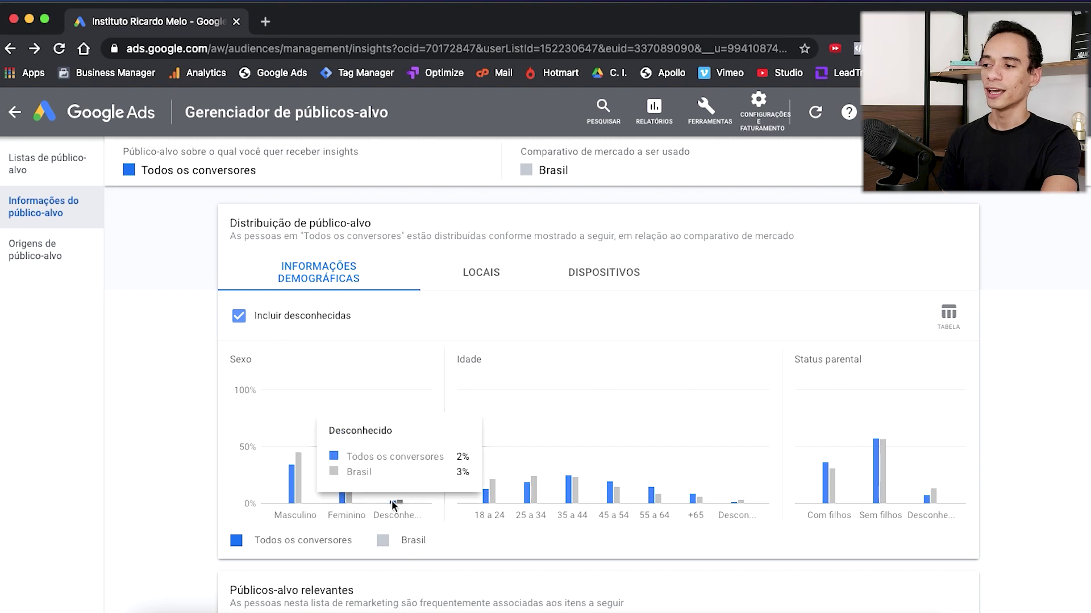
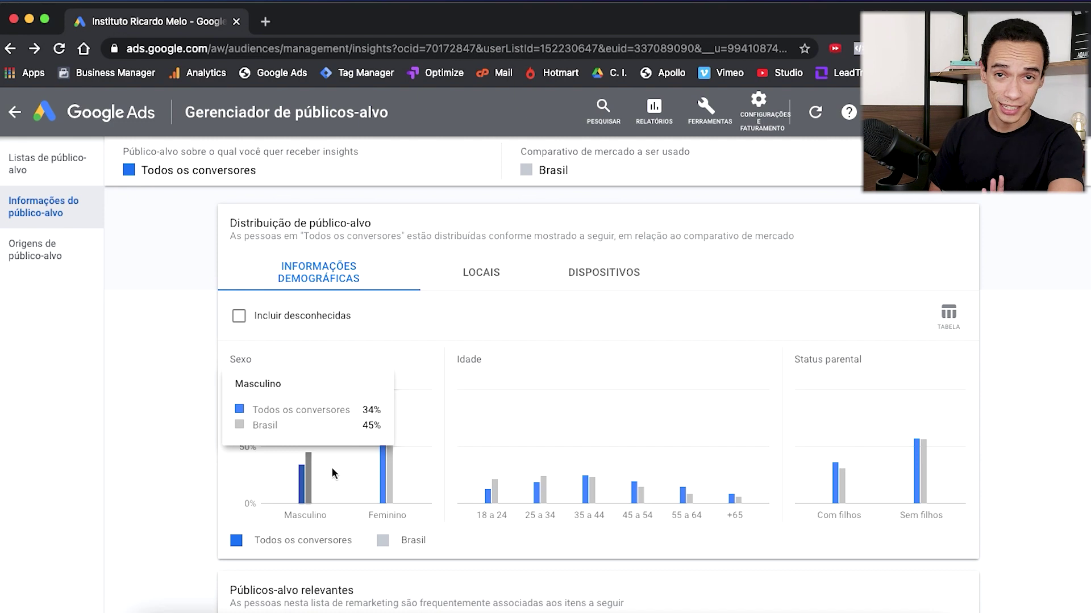
pyautogui.moveTo(429, 435)
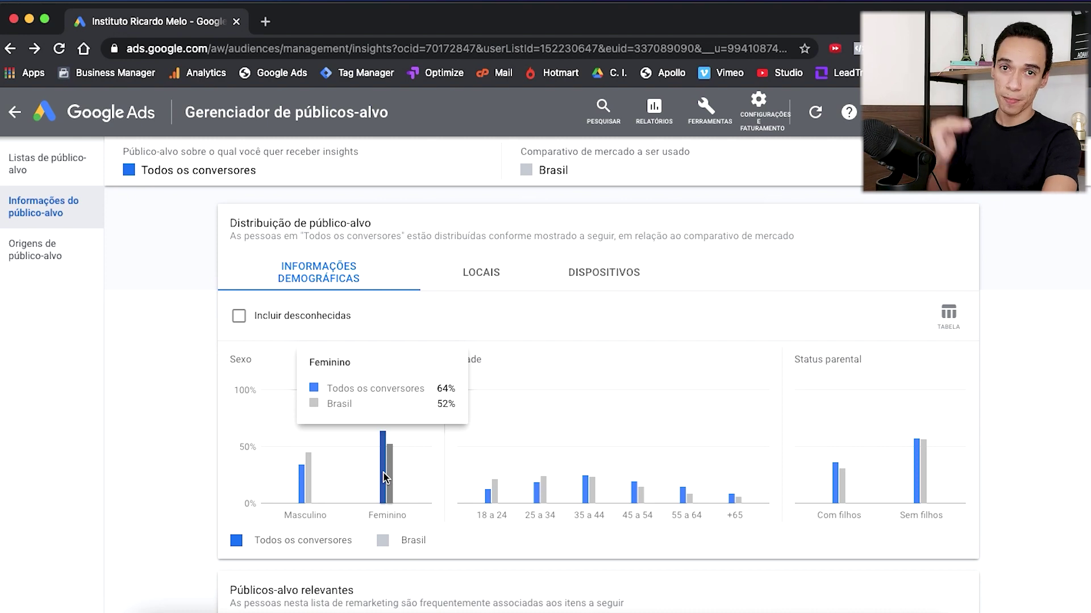
pyautogui.moveTo(302, 480)
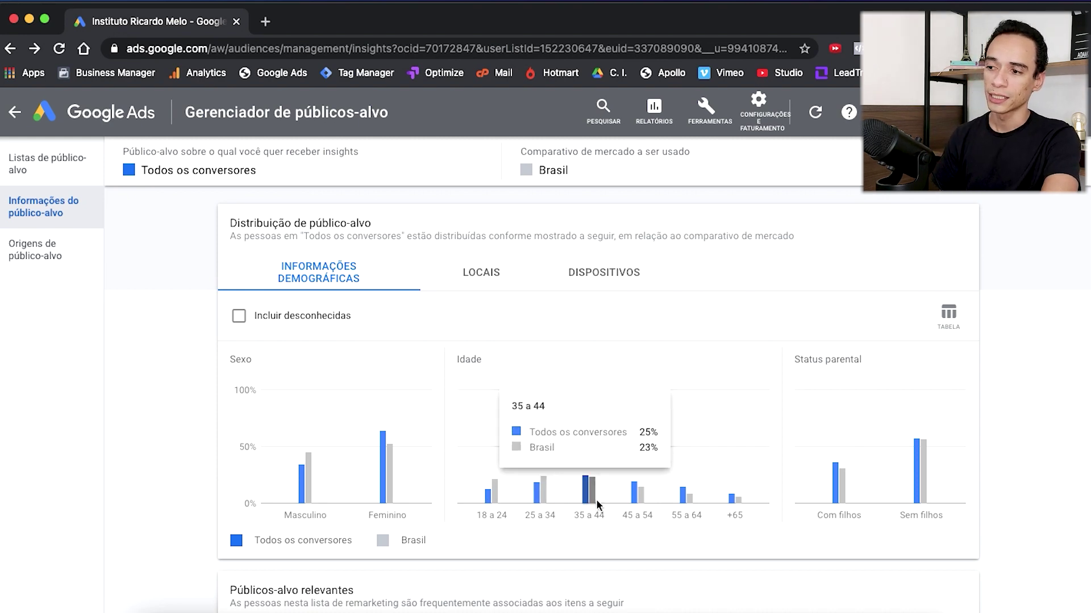
# - Examine the share of each age group from 18 a 24 to +65 among all converters against Brasil
pyautogui.moveTo(588, 498)
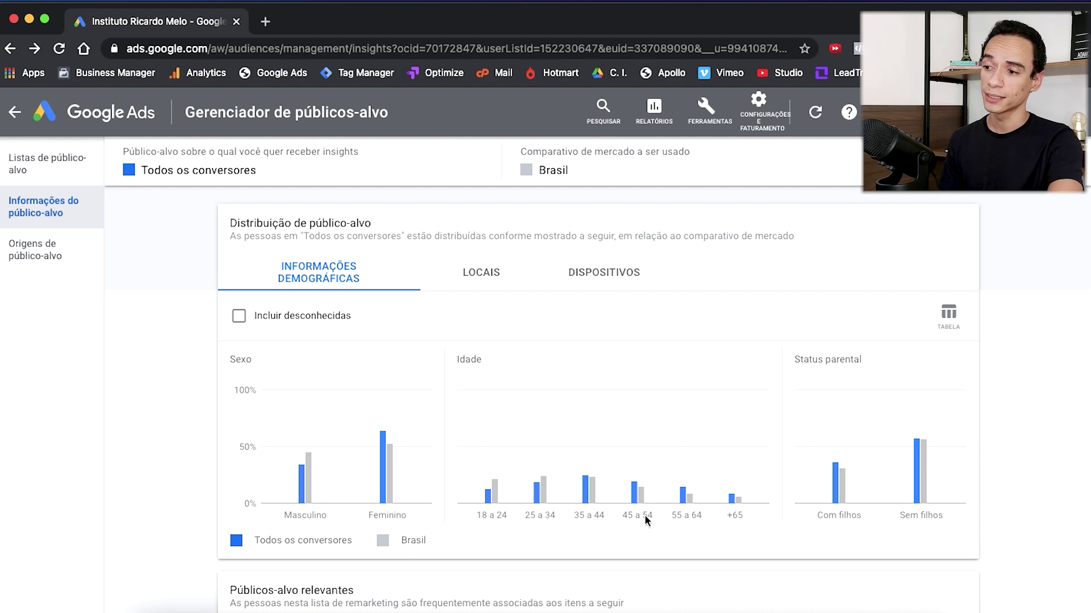
pyautogui.moveTo(636, 496)
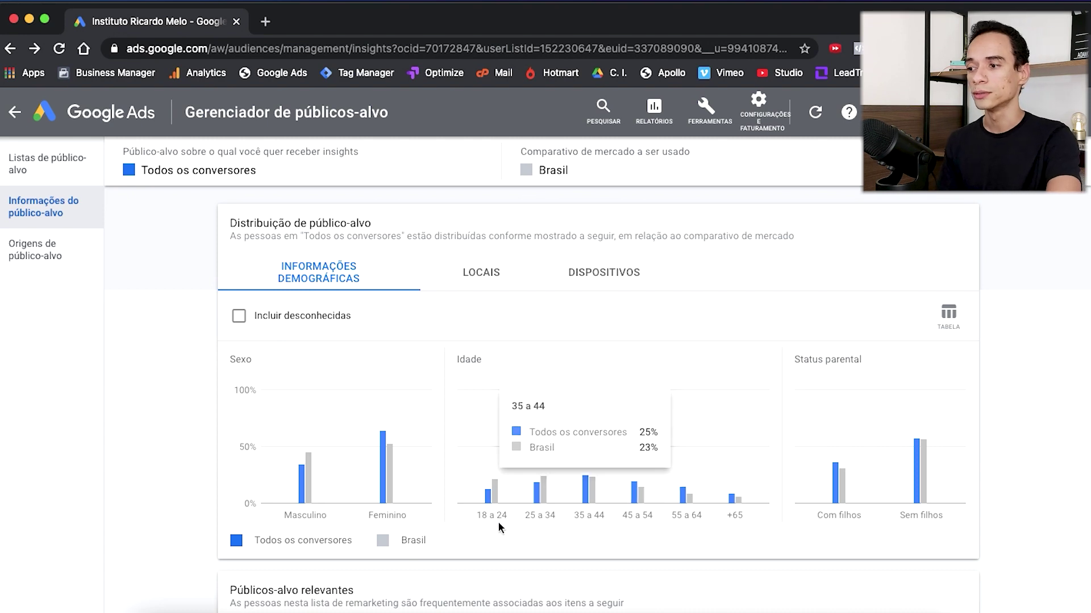
pyautogui.moveTo(486, 501)
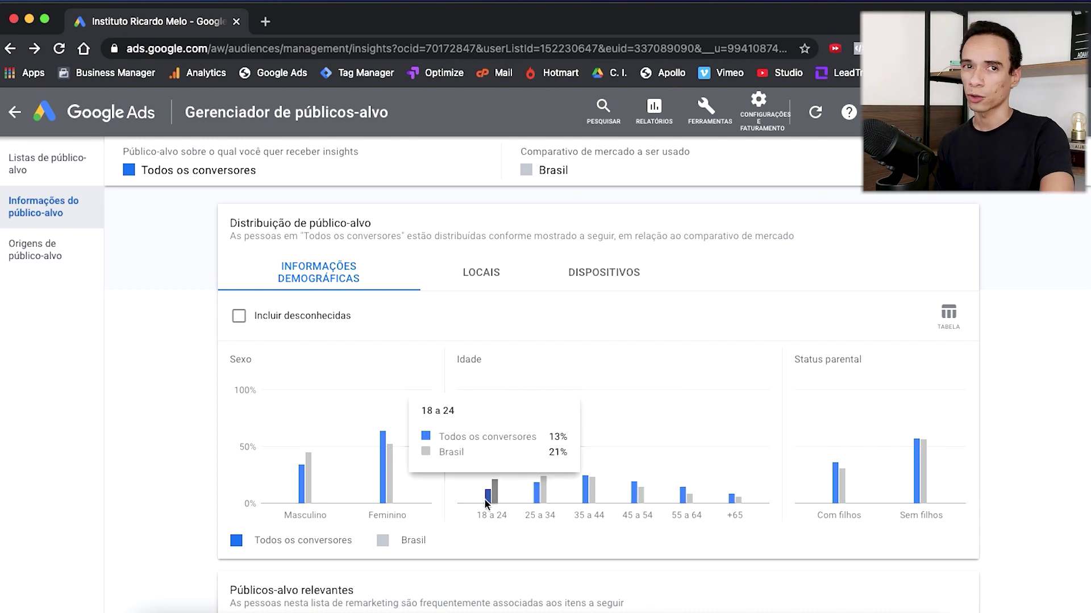
pyautogui.moveTo(537, 503)
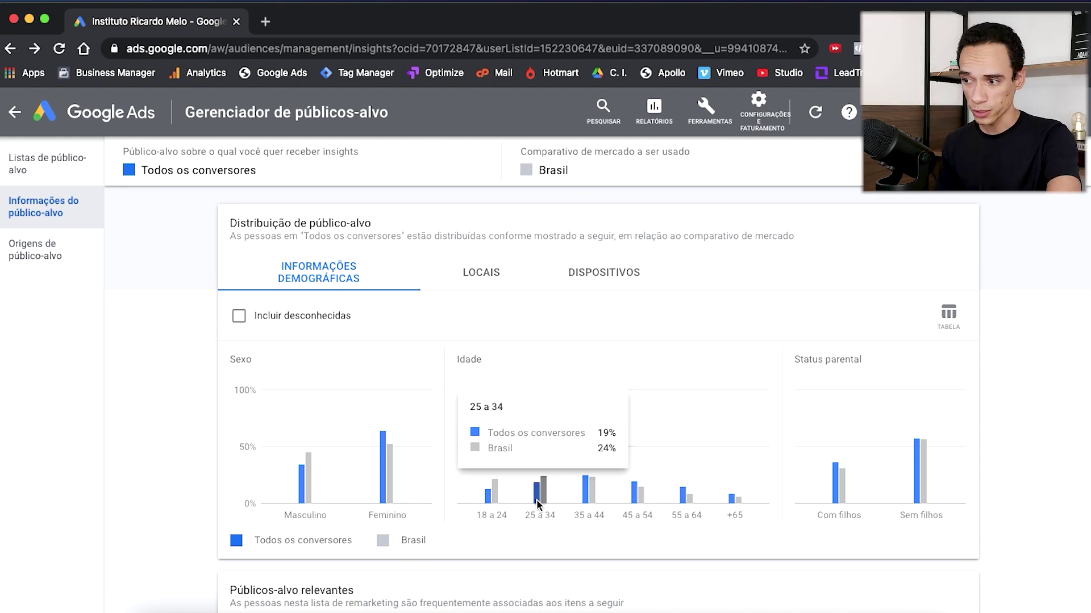
pyautogui.moveTo(683, 505)
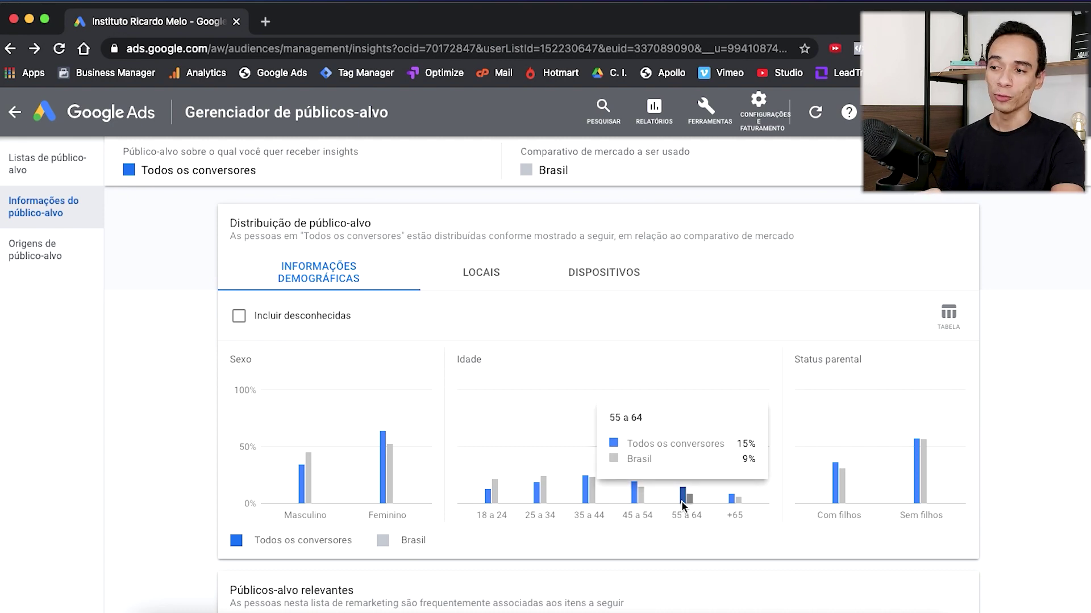
pyautogui.moveTo(731, 504)
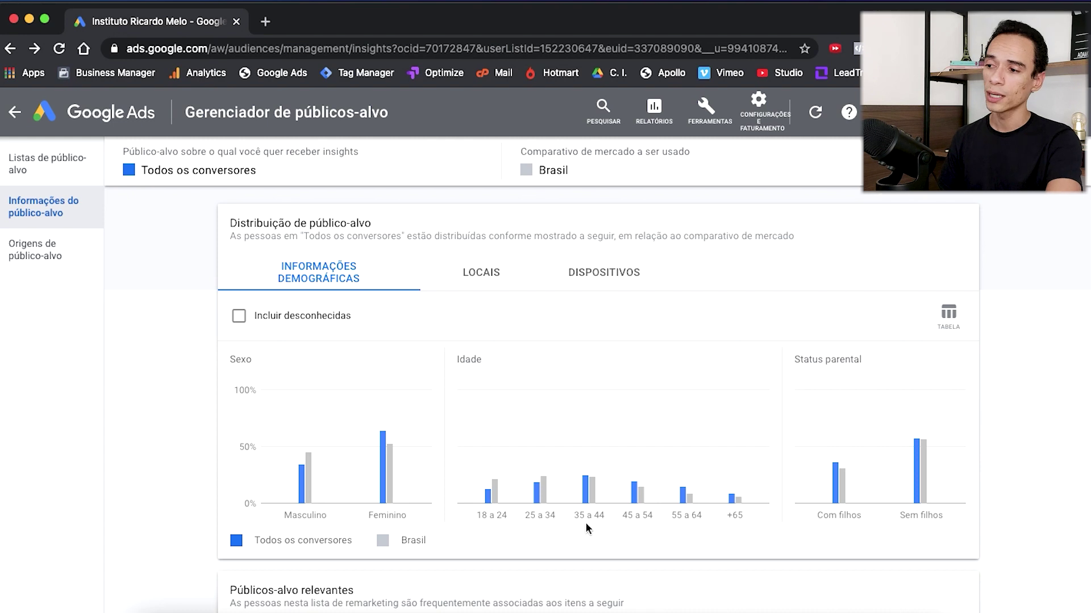
# - Compare the parental status shares, Com filhos and Sem filhos, of all converters with Brasil
pyautogui.moveTo(614, 401)
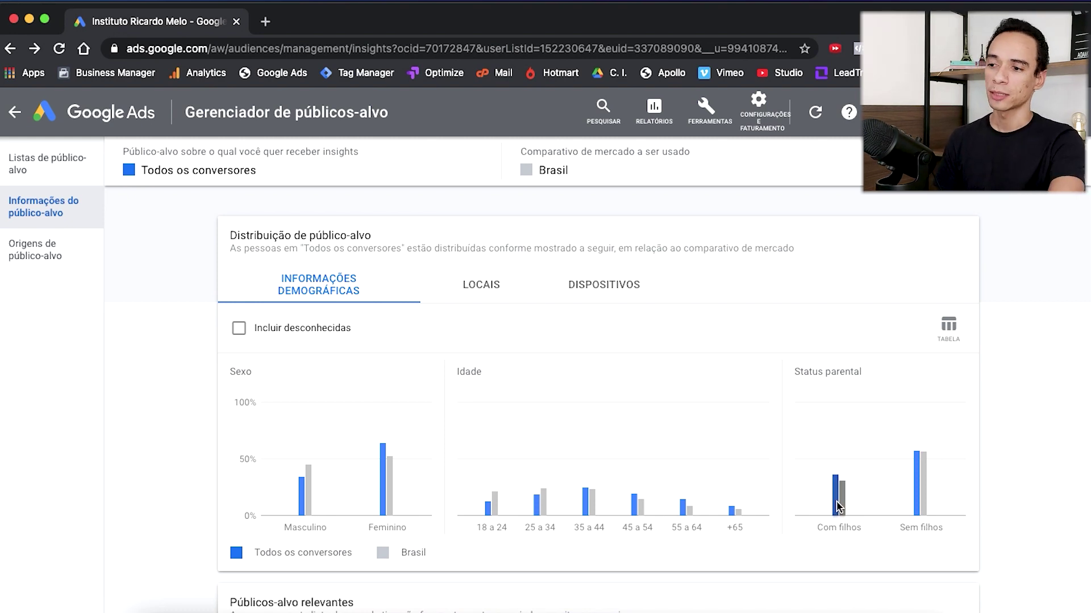
pyautogui.moveTo(836, 502)
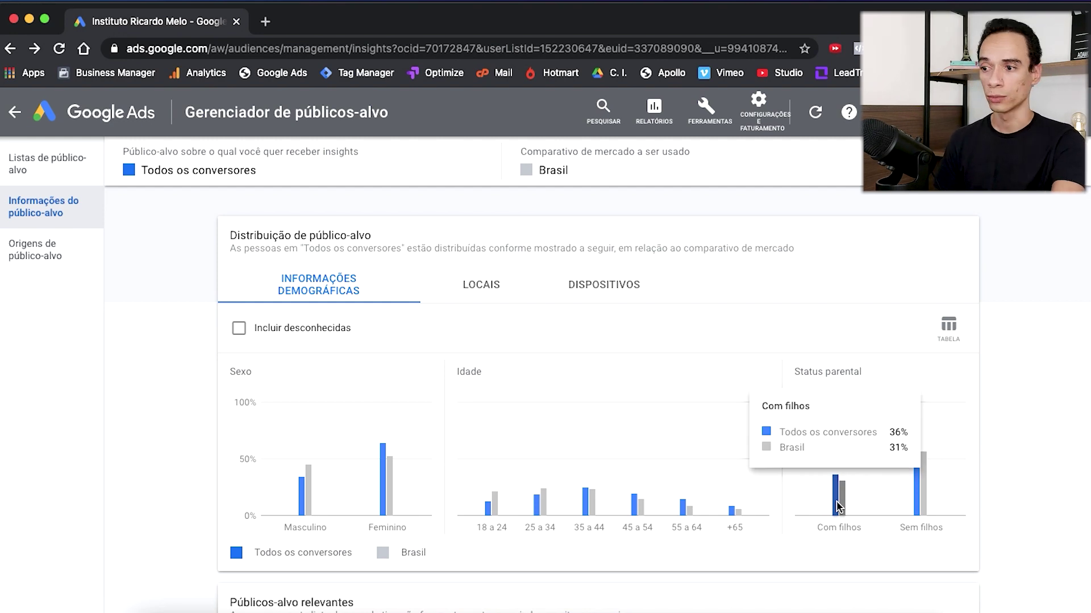
pyautogui.moveTo(918, 500)
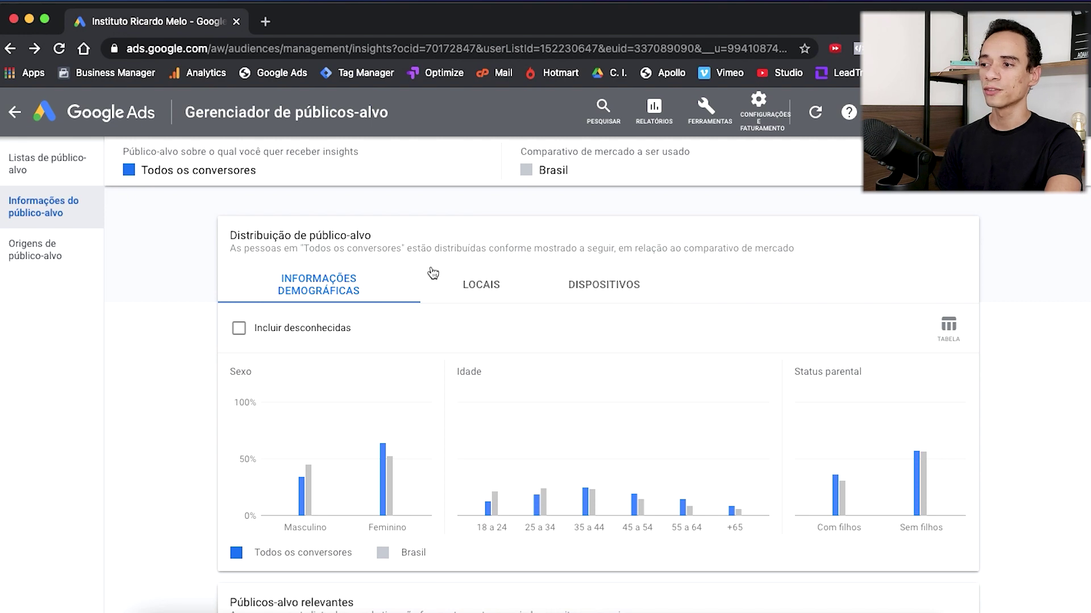
# - Show the location distribution of all converters broken down by Cidades and review the listed cities
pyautogui.click(490, 287)
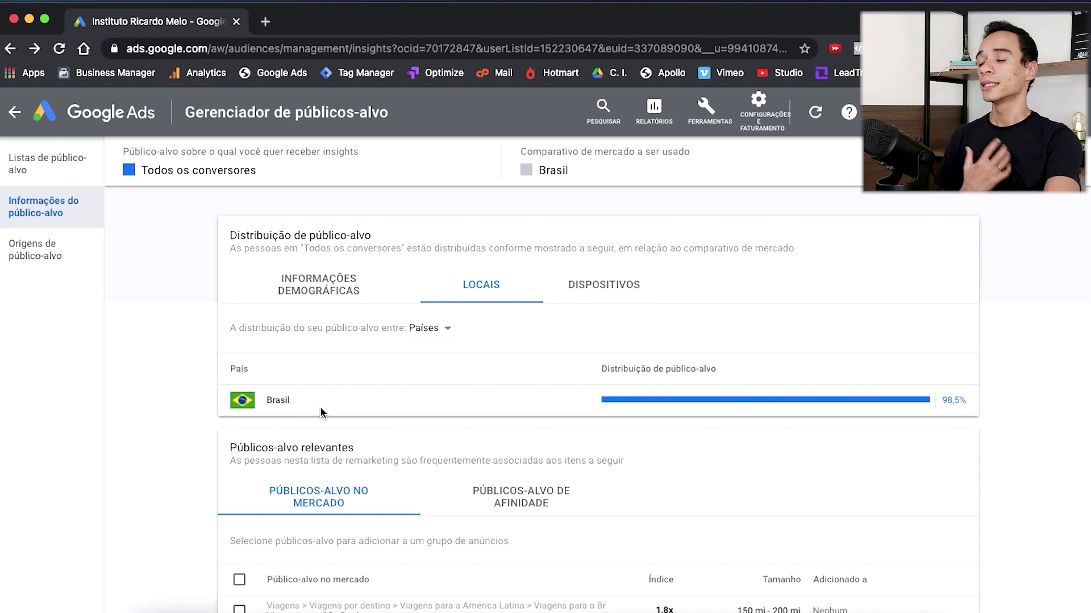
pyautogui.click(439, 331)
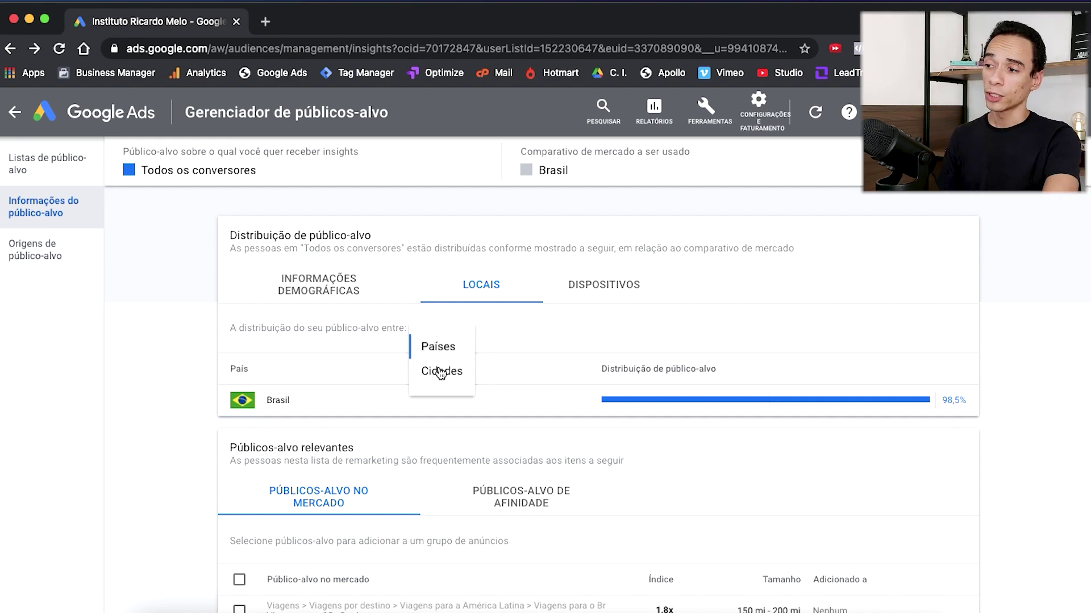
pyautogui.click(441, 371)
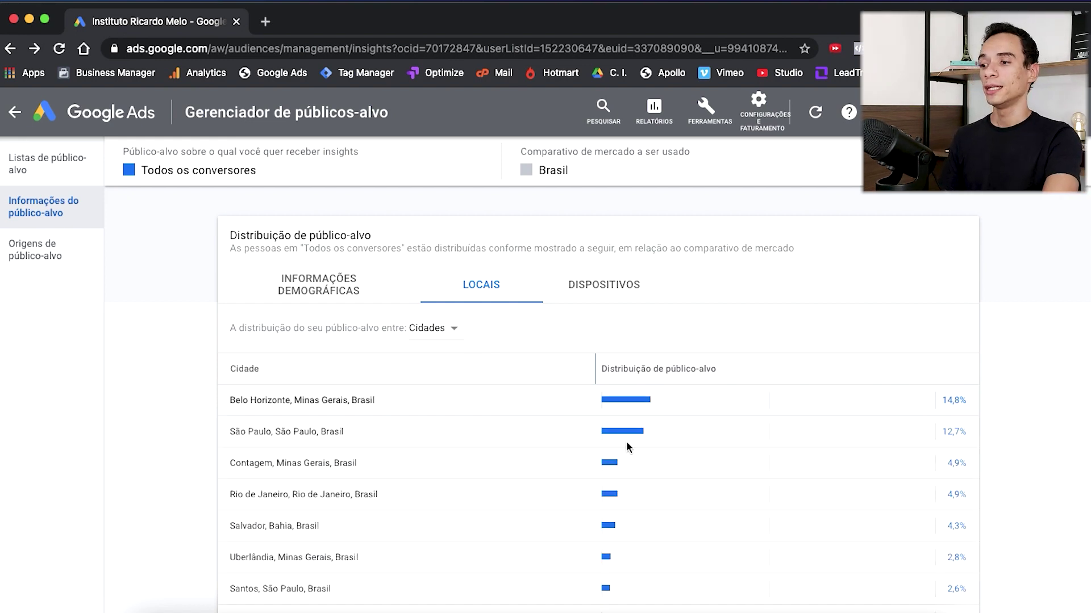
pyautogui.scroll(-3, 789, 493)
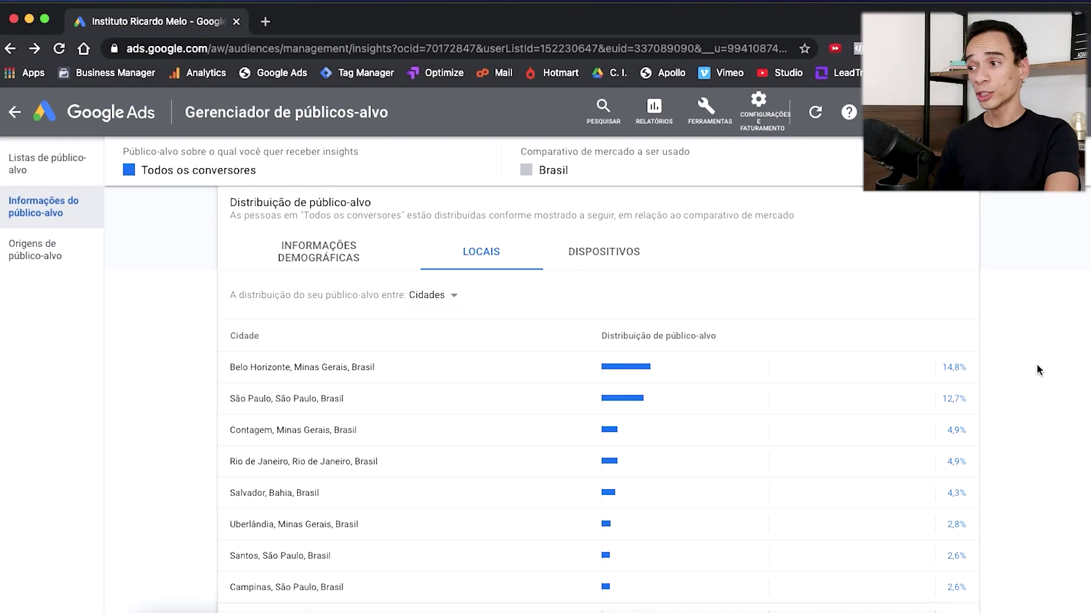
pyautogui.scroll(1, 1036, 364)
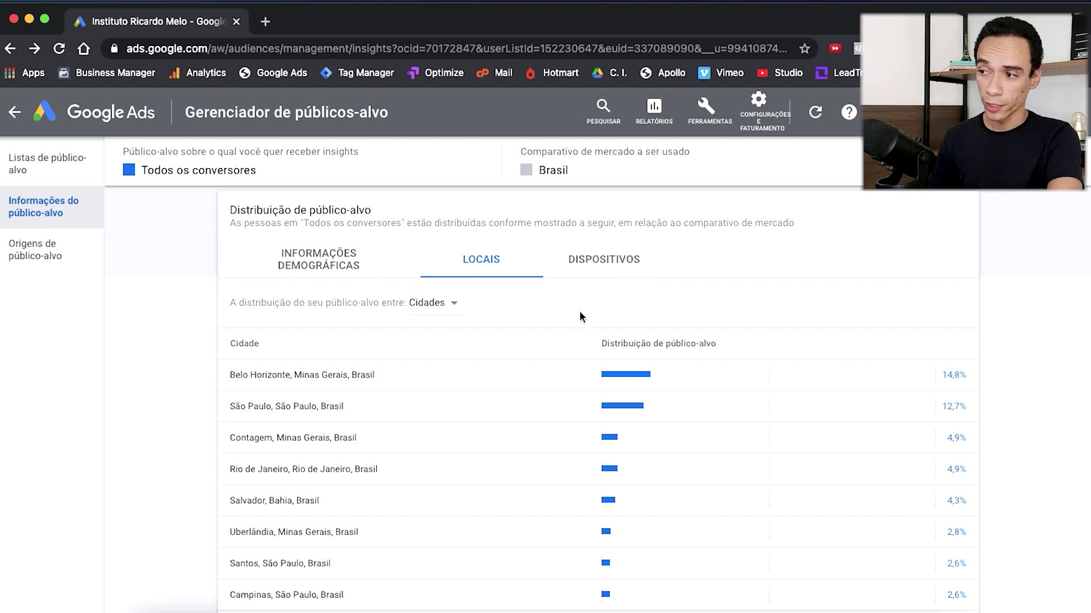
# - Examine how all converters are distributed across phones, computers and tablets against the Brasil benchmark
pyautogui.click(608, 262)
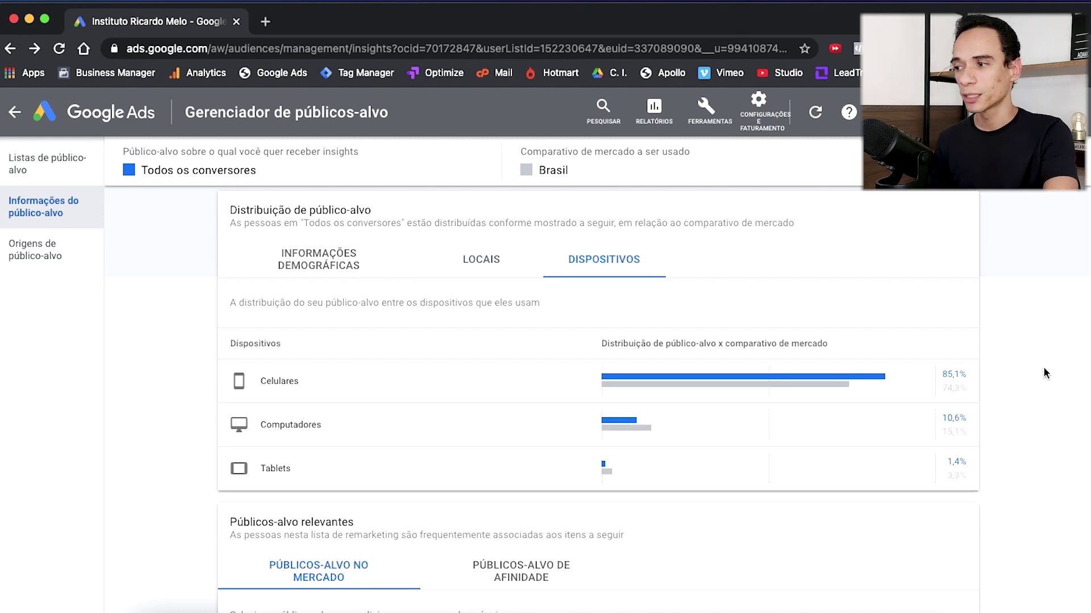
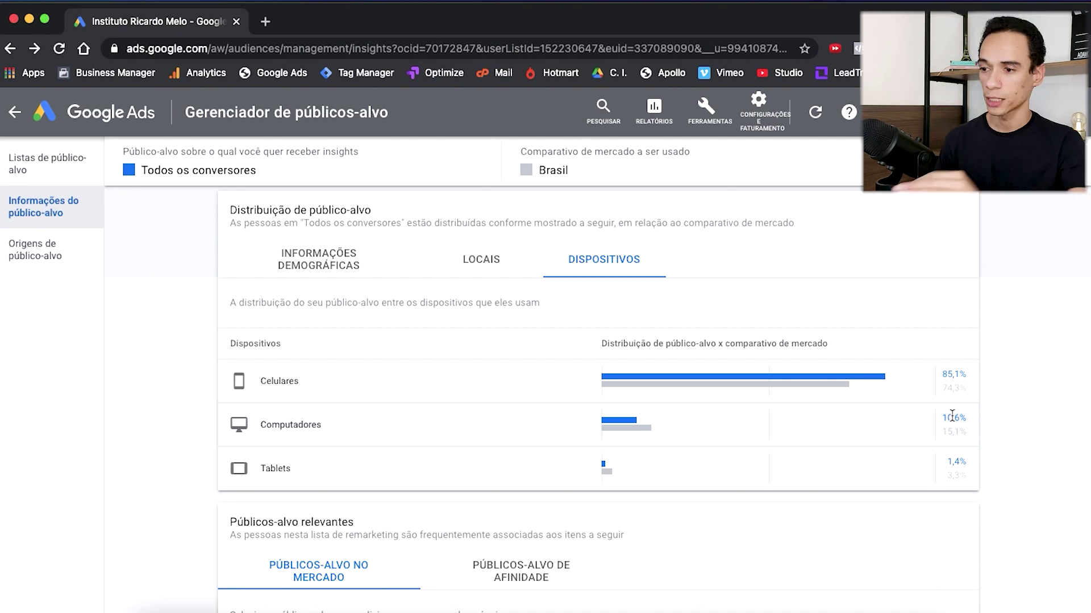
pyautogui.scroll(1, 953, 417)
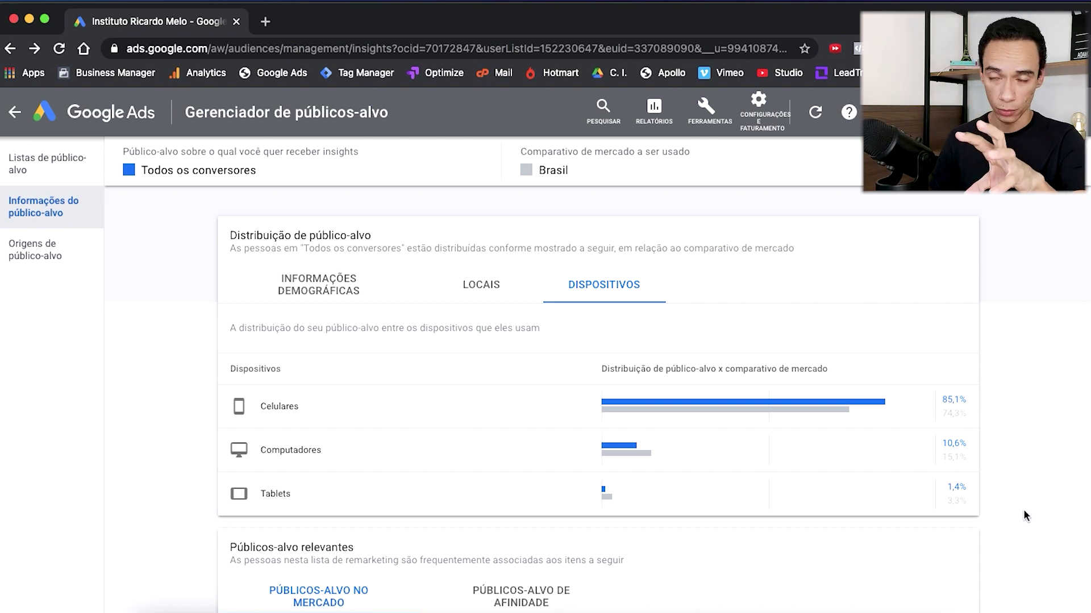
# - Revisit the demographic, location and device breakdowns of all converters, finishing on the device distribution
pyautogui.click(321, 287)
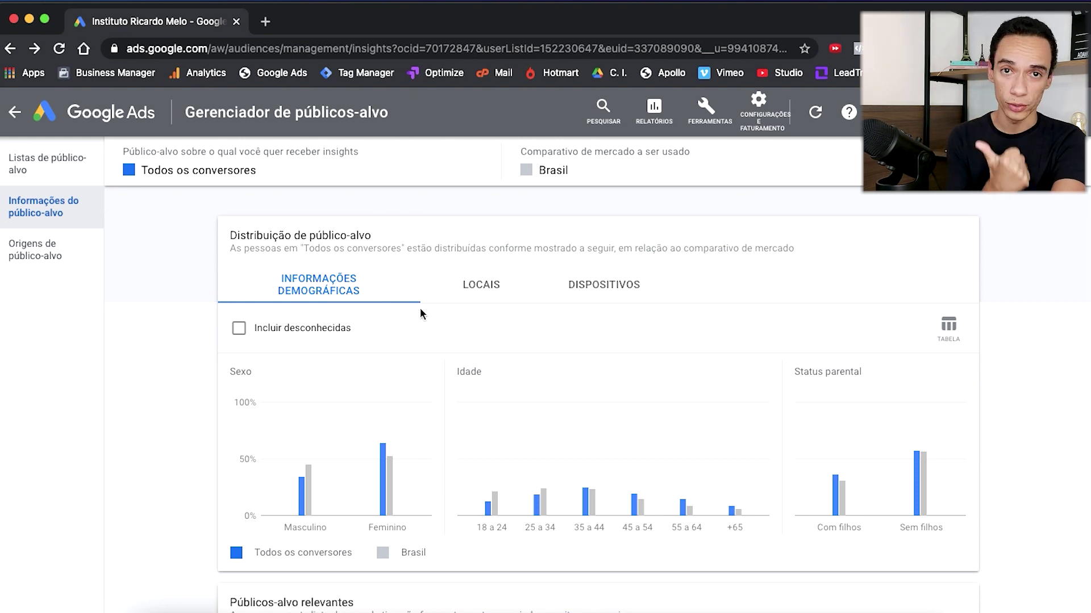
pyautogui.moveTo(672, 505)
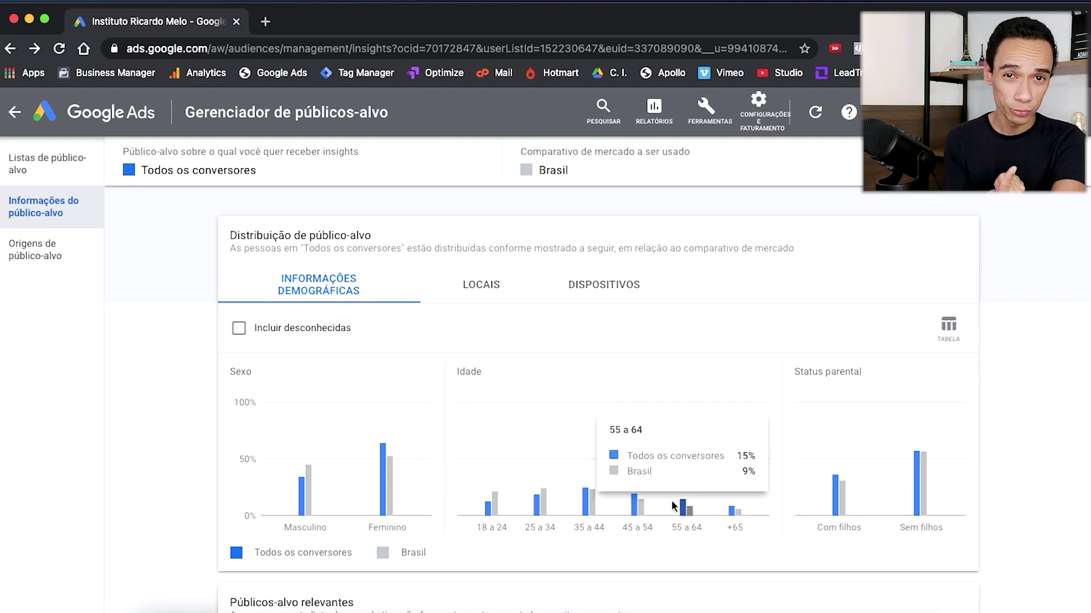
pyautogui.click(486, 289)
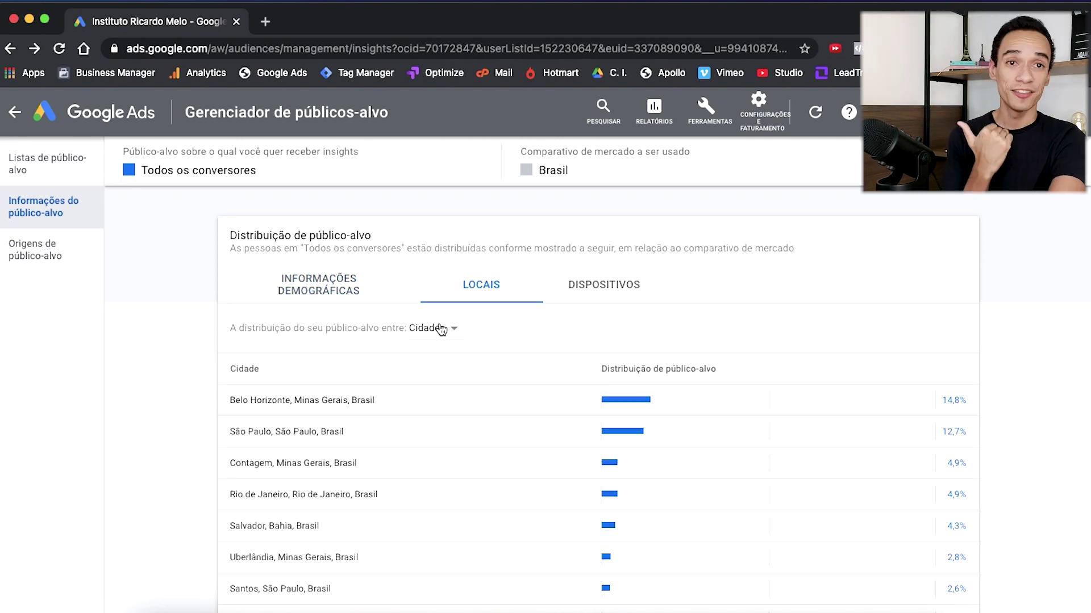
pyautogui.click(605, 286)
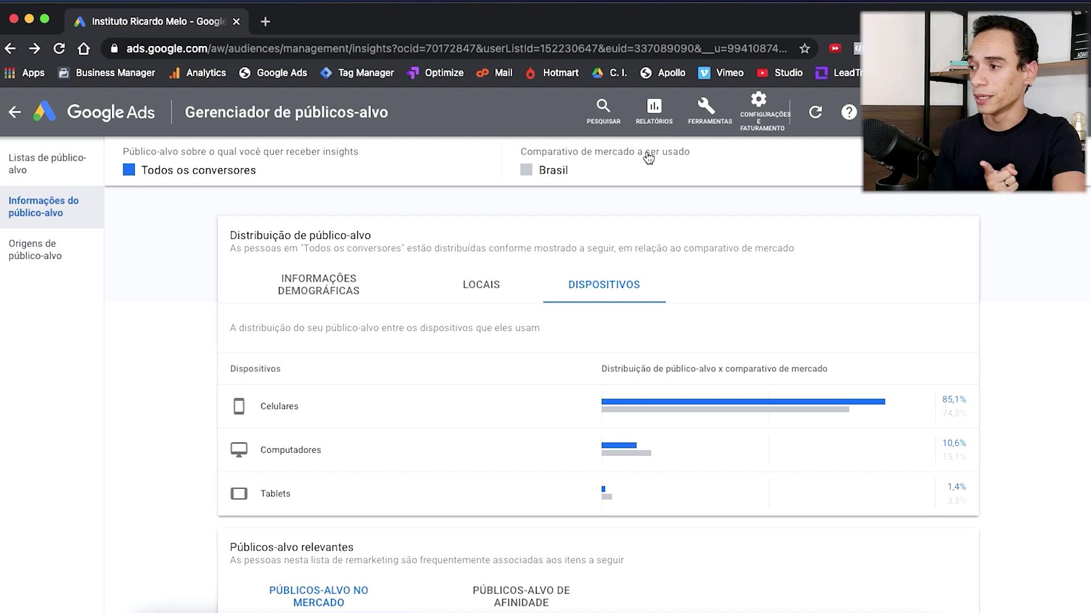
pyautogui.click(349, 302)
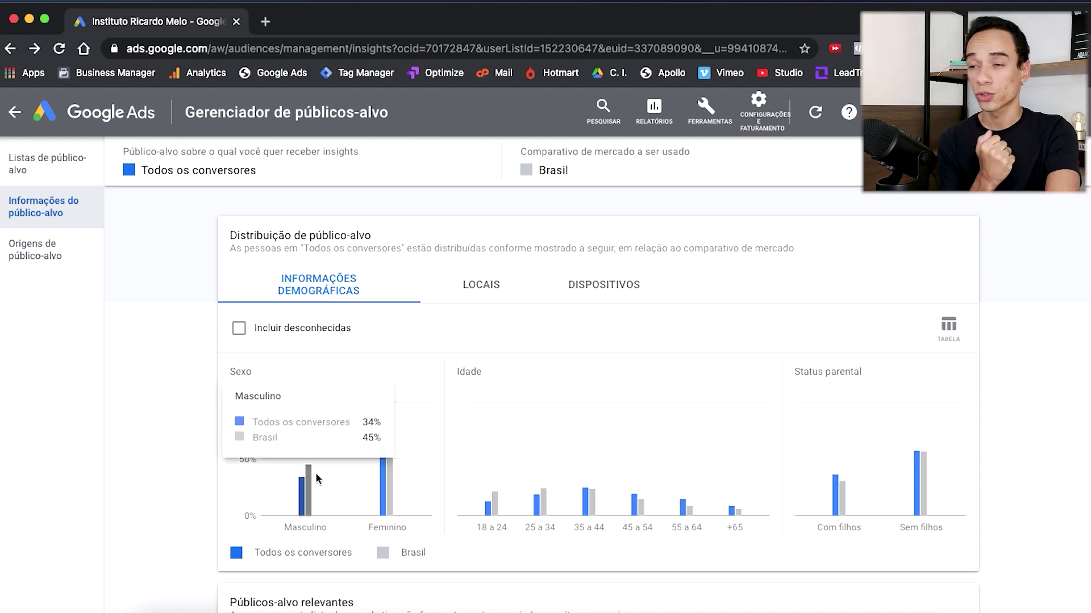
pyautogui.moveTo(353, 462)
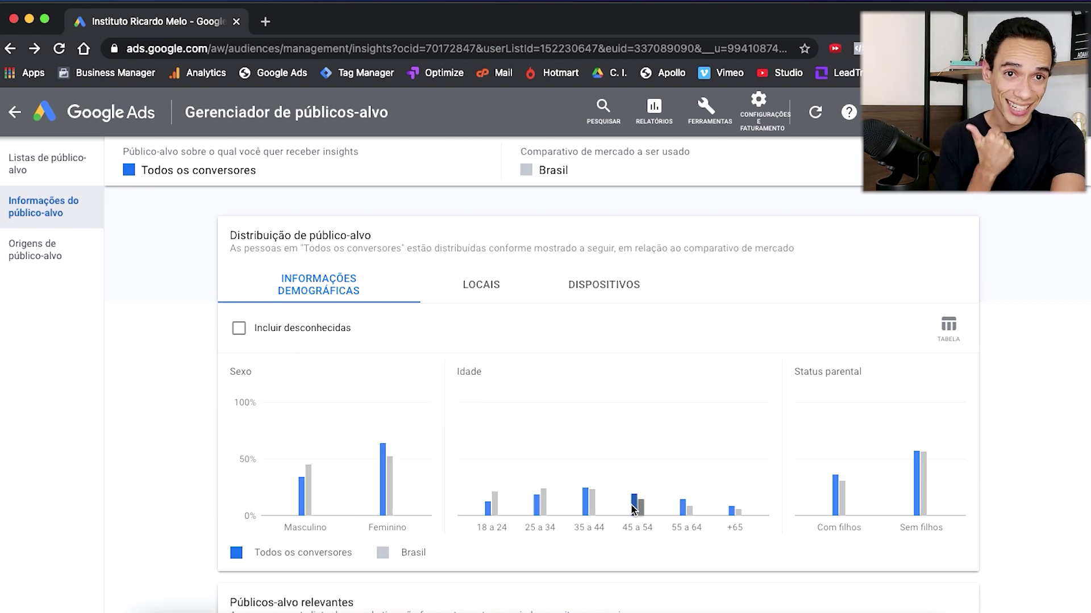
pyautogui.moveTo(632, 509)
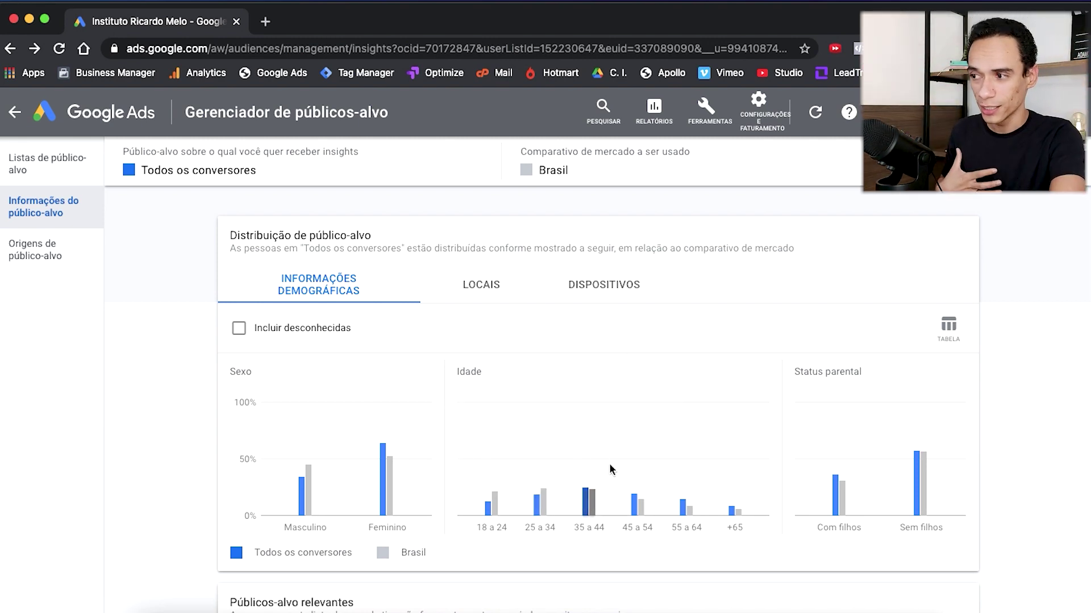
pyautogui.click(499, 283)
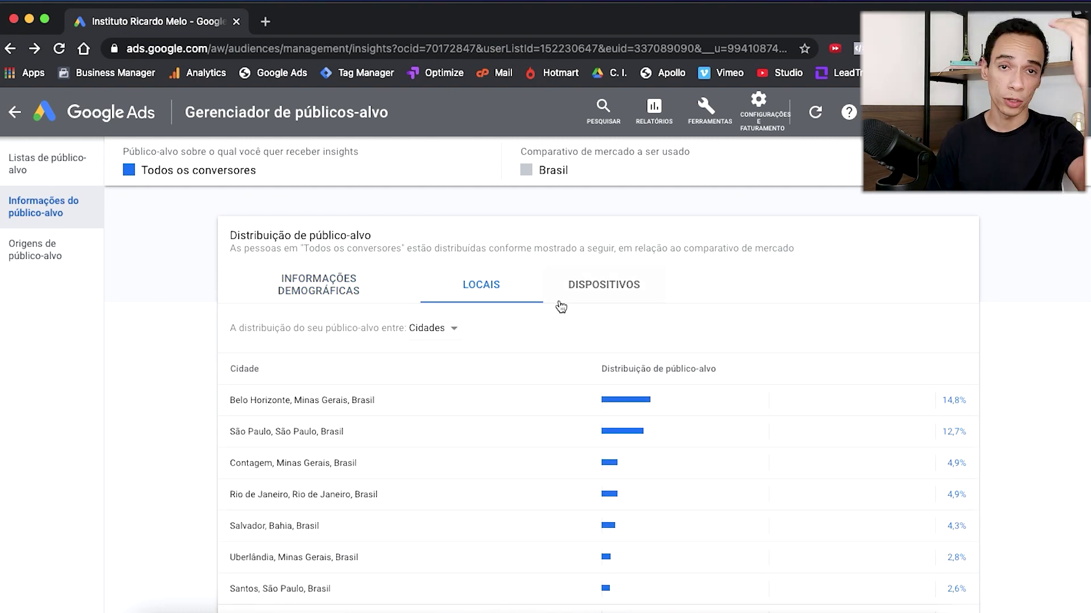
pyautogui.click(588, 299)
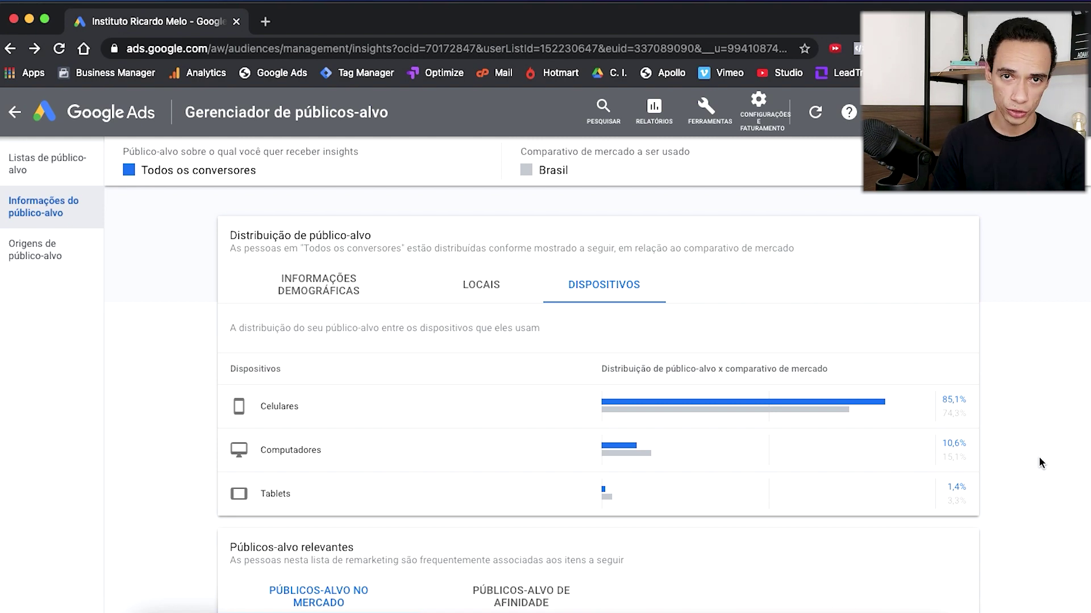
# - Examine the relevant in-market audiences associated with all converters, with their index, size and ad group assignment
pyautogui.scroll(-7, 1018, 461)
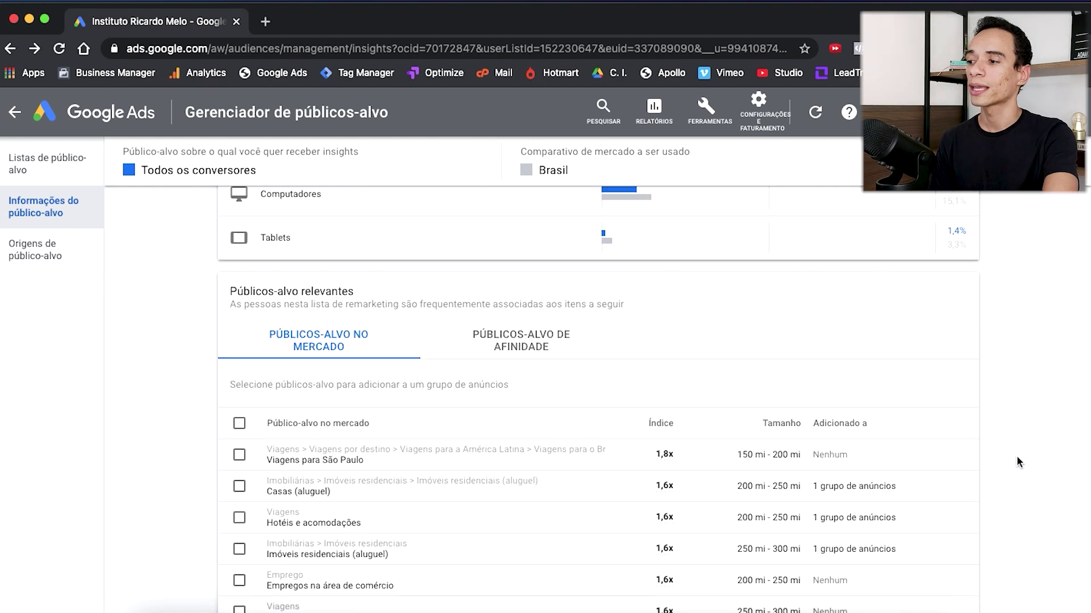
pyautogui.scroll(2, 536, 367)
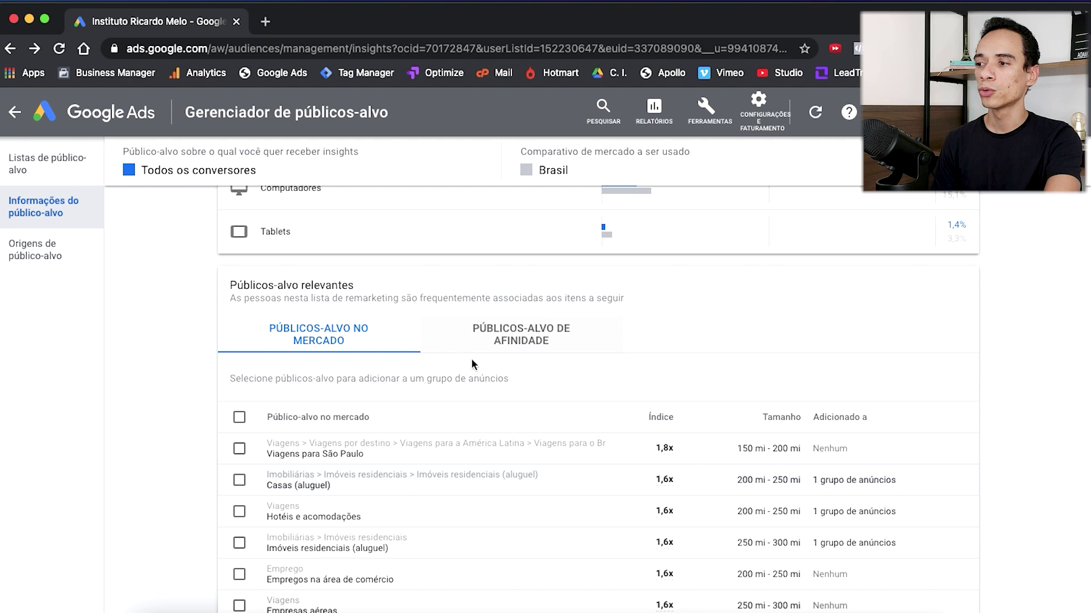
pyautogui.scroll(-3, 528, 234)
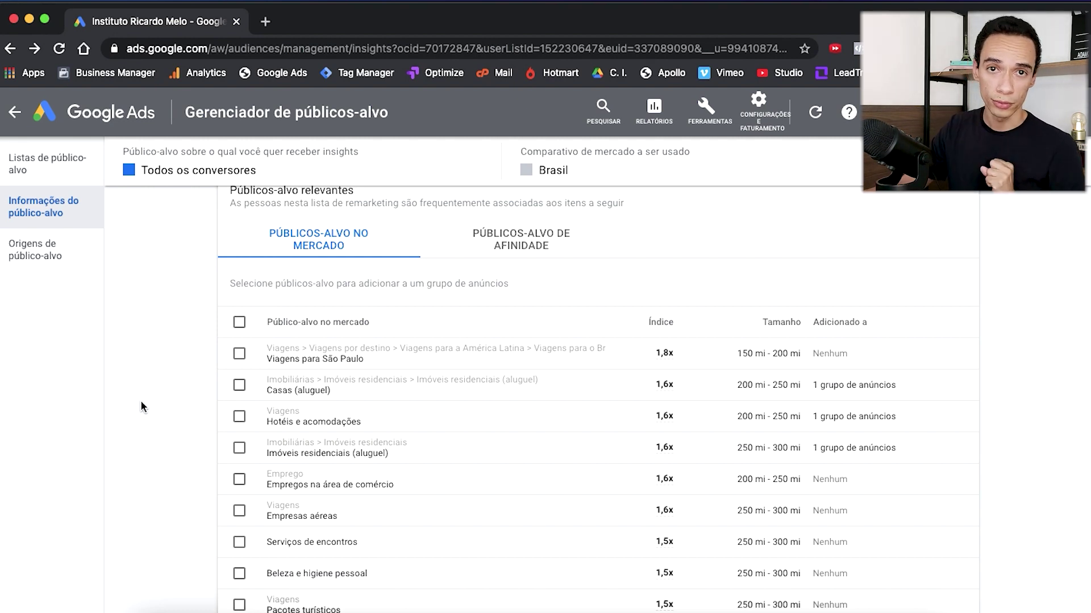
pyautogui.scroll(-2, 353, 289)
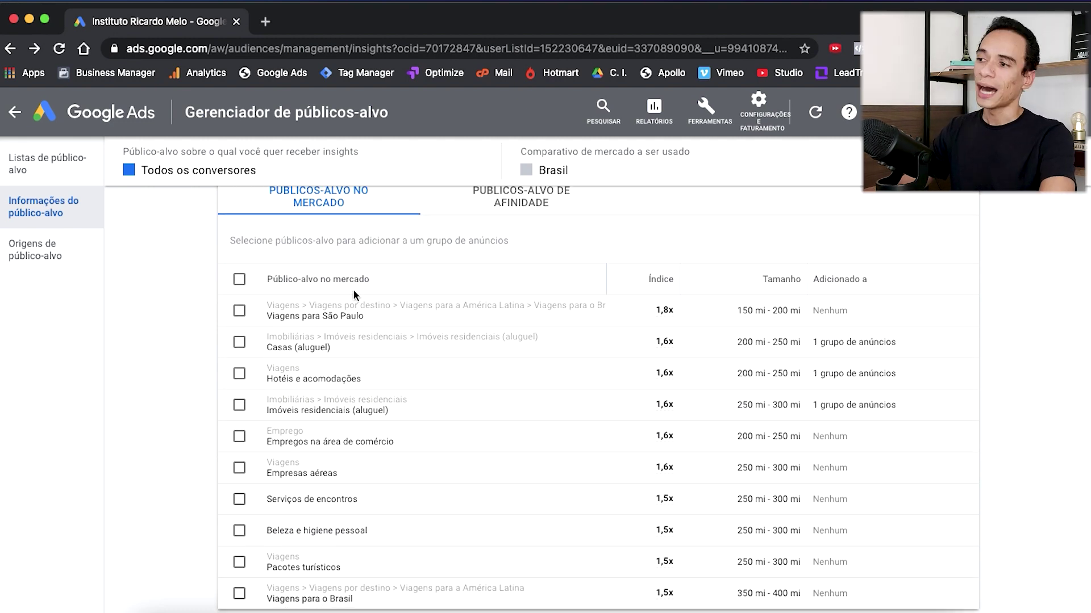
# - Examine the Viagens para São Paulo entry among the in-market audiences relevant to all converters
pyautogui.scroll(3, 353, 288)
pyautogui.scroll(-3, 142, 432)
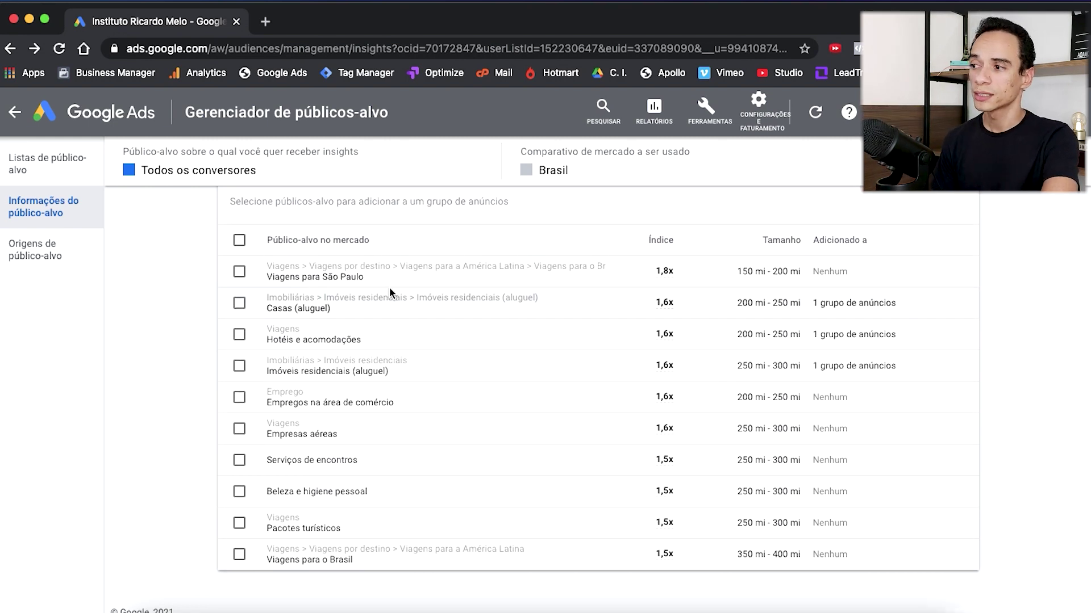
pyautogui.moveTo(266, 278); pyautogui.dragTo(373, 281)
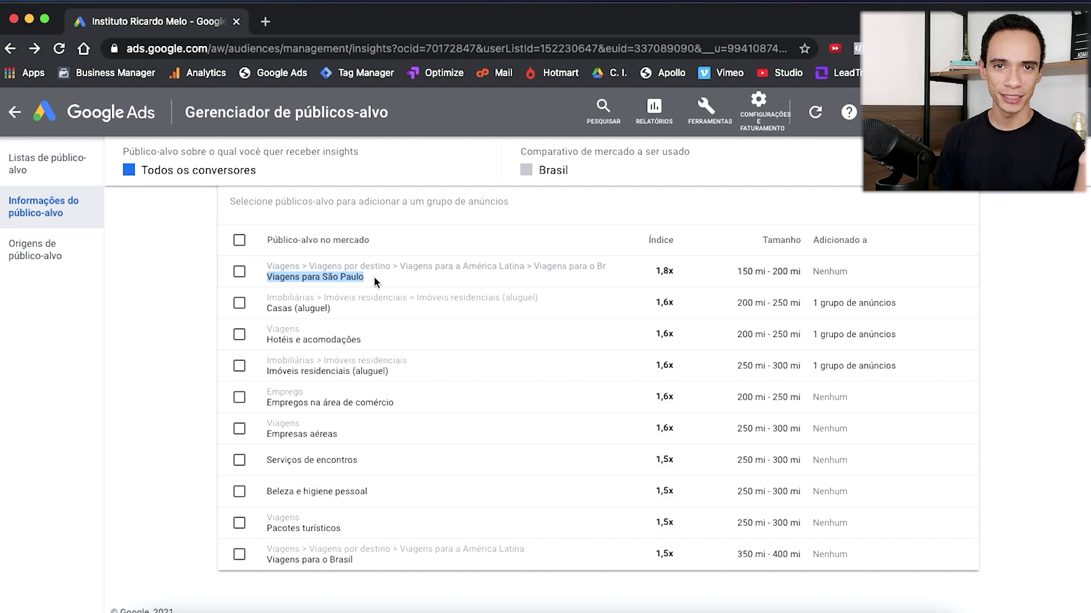
pyautogui.click(160, 384)
pyautogui.scroll(2, 160, 384)
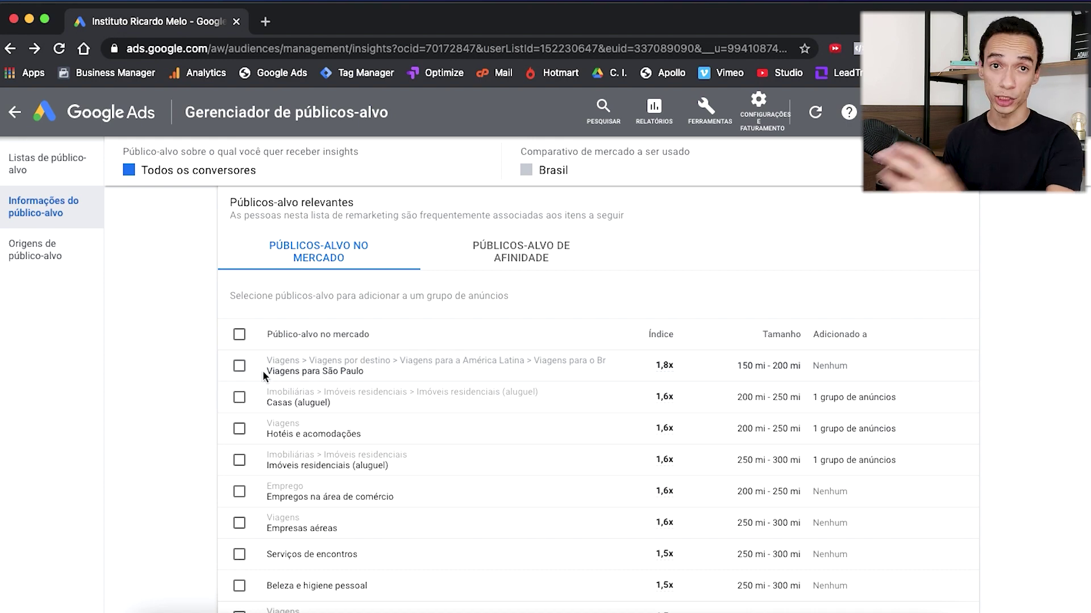
pyautogui.moveTo(264, 371); pyautogui.dragTo(362, 370)
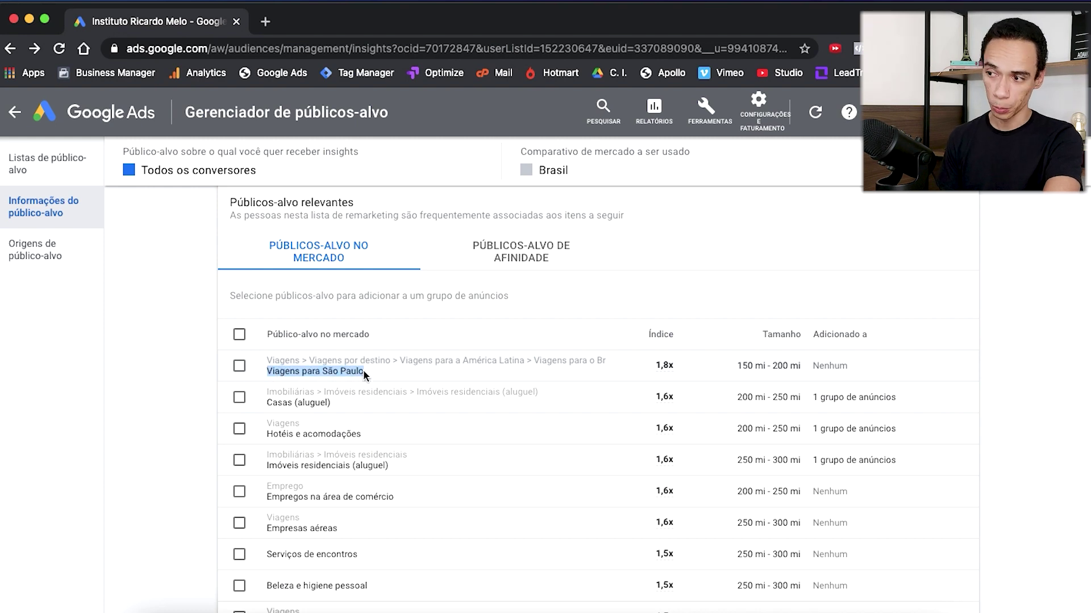
pyautogui.click(711, 269)
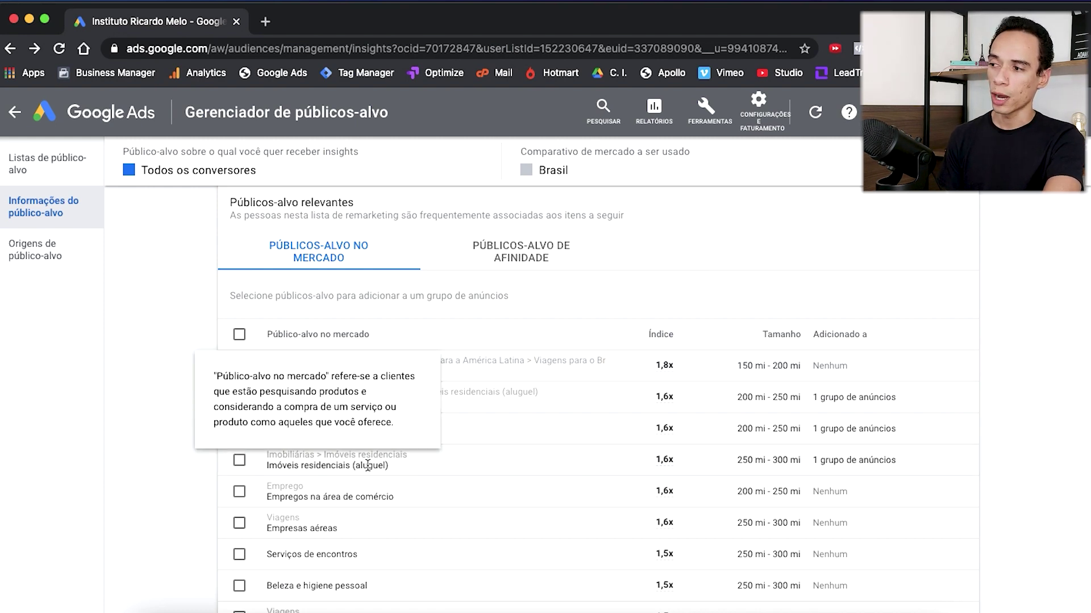
# - Read the explanation of the in-market audience column, check the index values and review the Imóveis residenciais (aluguel) and remaining entries
pyautogui.moveTo(329, 333)
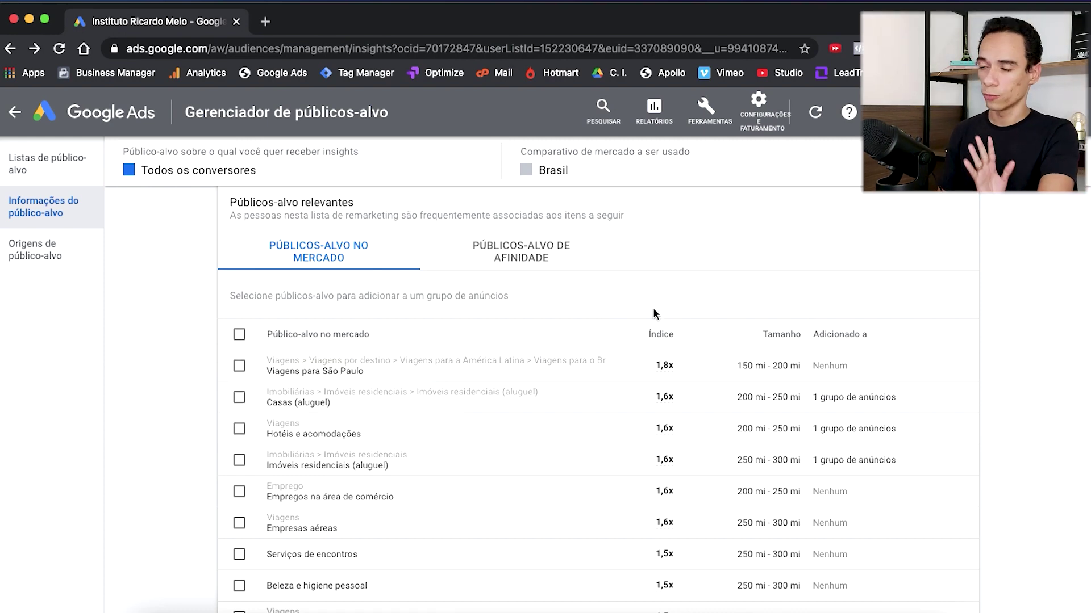
pyautogui.moveTo(666, 370)
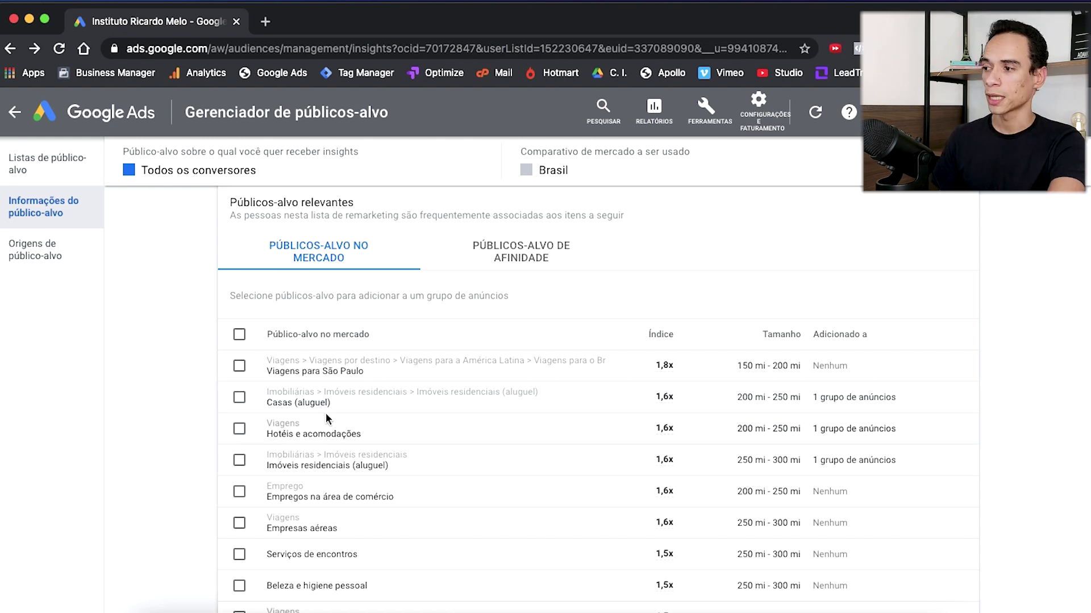
pyautogui.scroll(1, 276, 450)
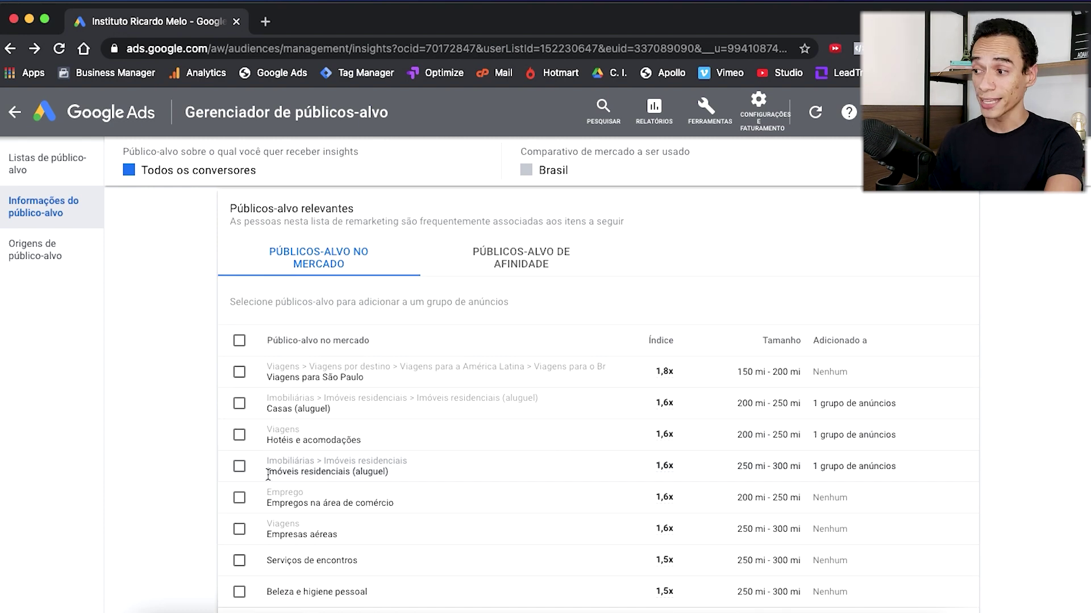
pyautogui.moveTo(267, 473); pyautogui.dragTo(394, 474)
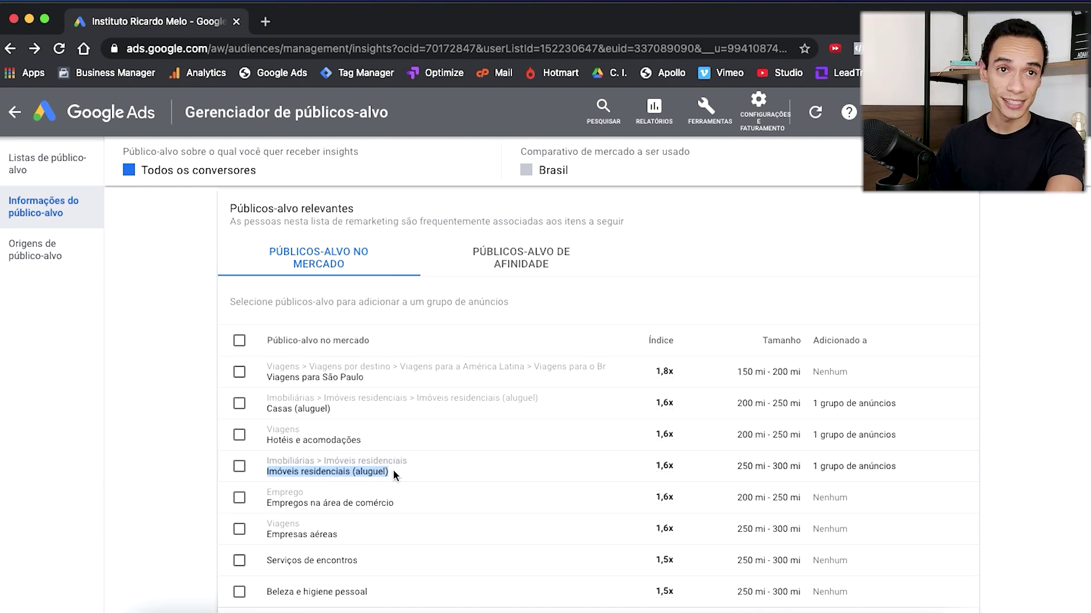
pyautogui.click(398, 358)
pyautogui.scroll(-2, 399, 358)
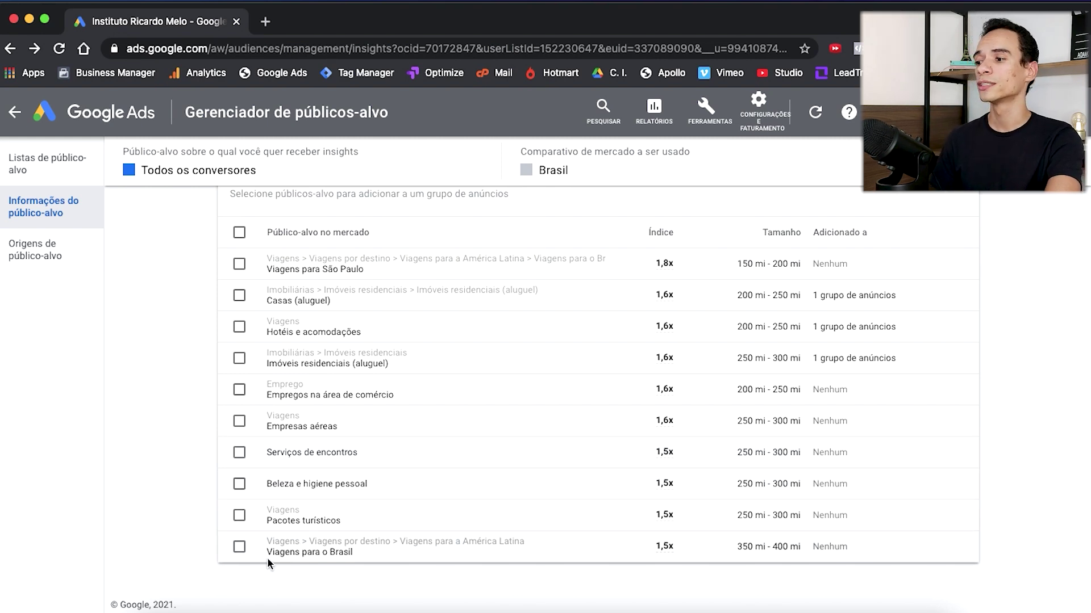
pyautogui.scroll(1, 179, 371)
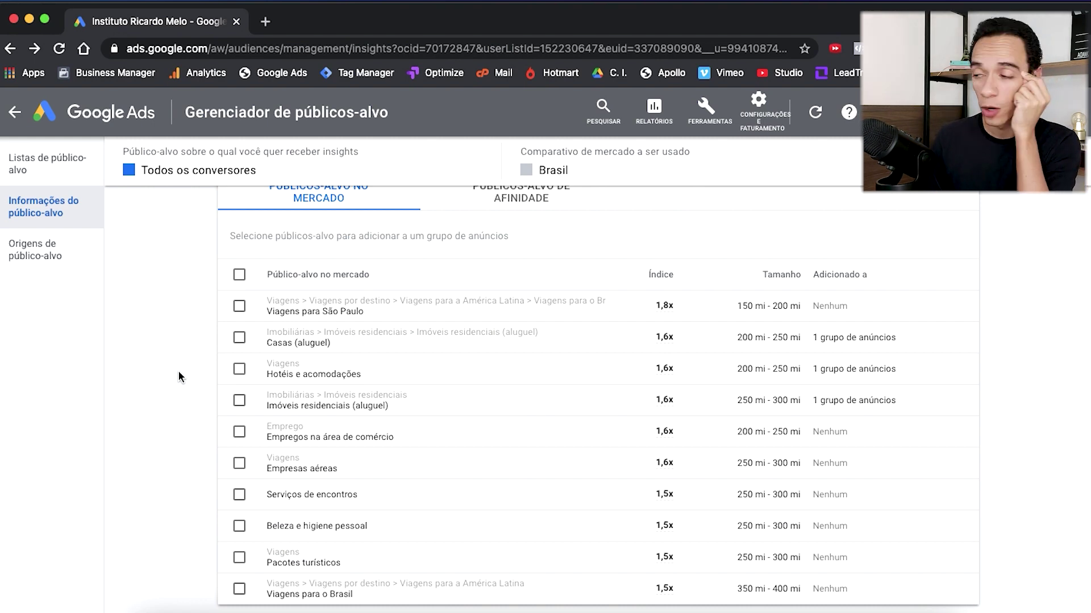
# - Select the in-market audiences Casas (aluguel), Hotéis e acomodações and Imóveis residenciais (aluguel)
pyautogui.click(240, 337)
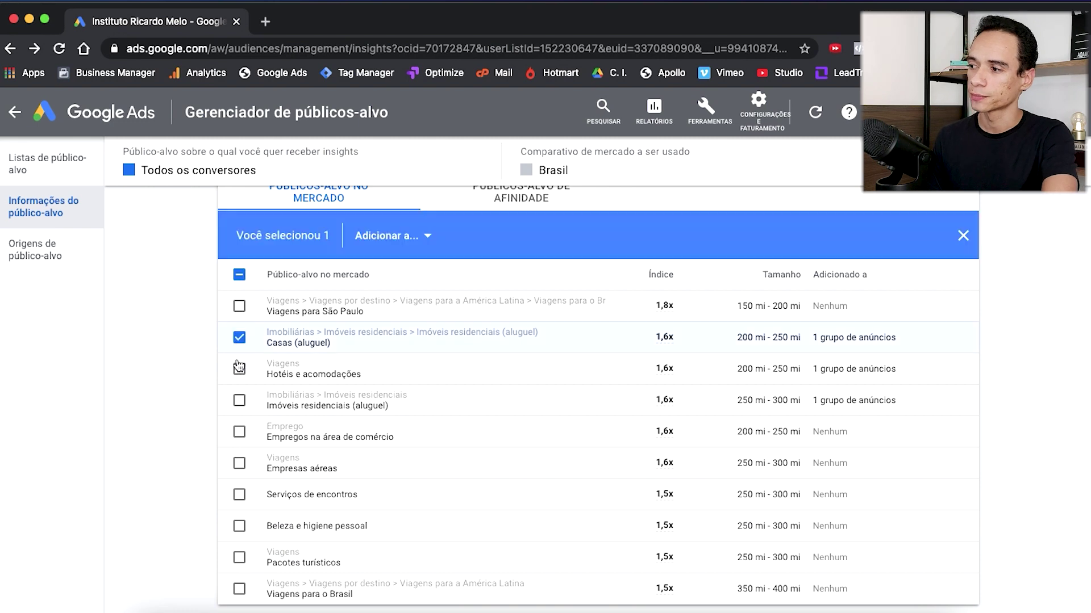
pyautogui.click(239, 369)
pyautogui.click(239, 401)
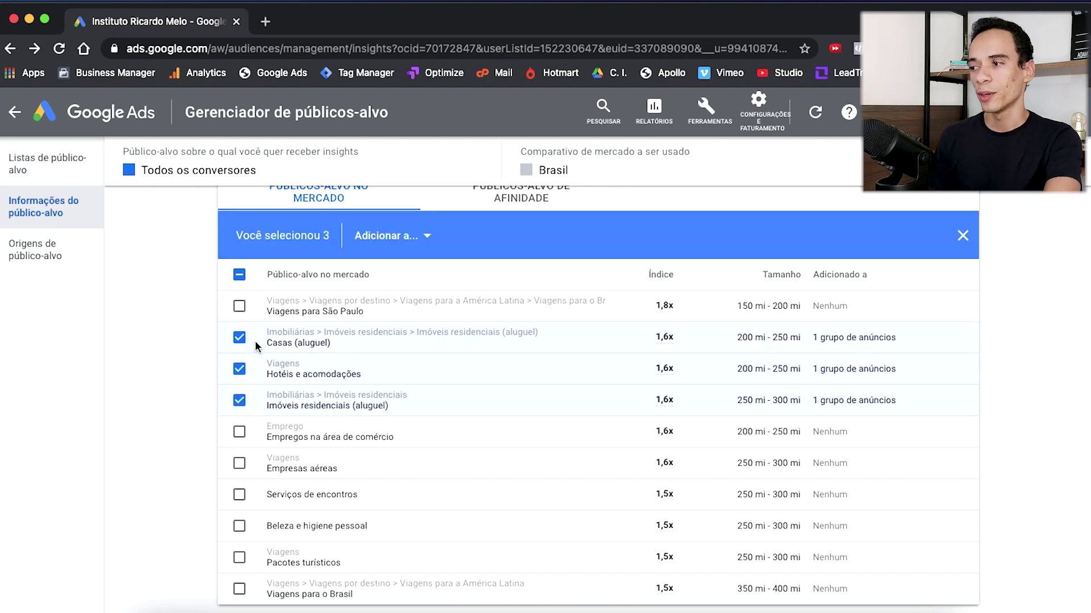
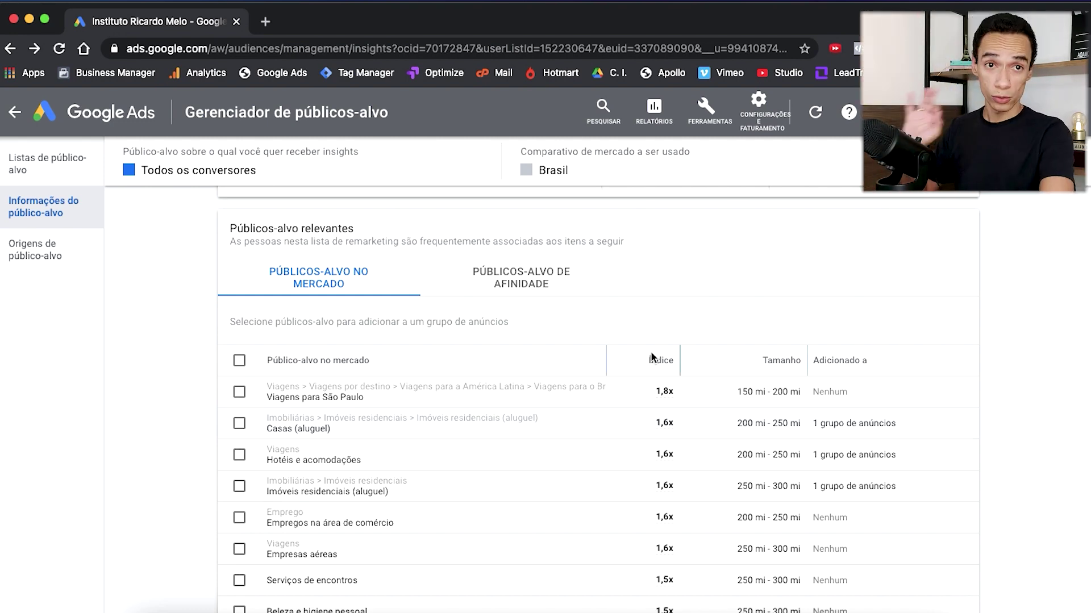
# - Switch to the untitled text document and add the heading "Públicos-alvo no mercado:" under the title
pyautogui.click(877, 607)
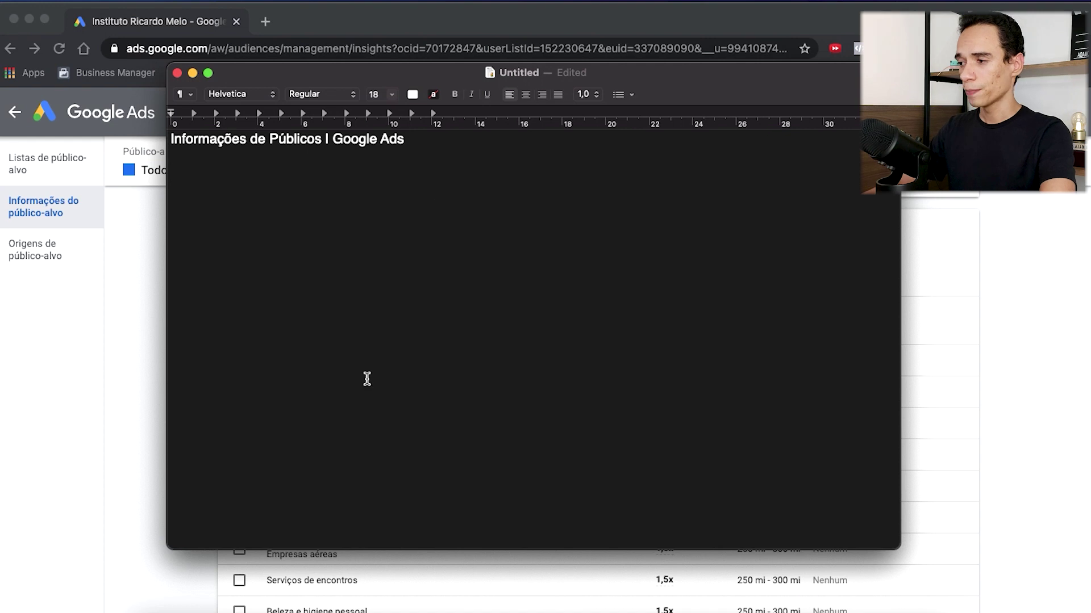
pyautogui.click(365, 451)
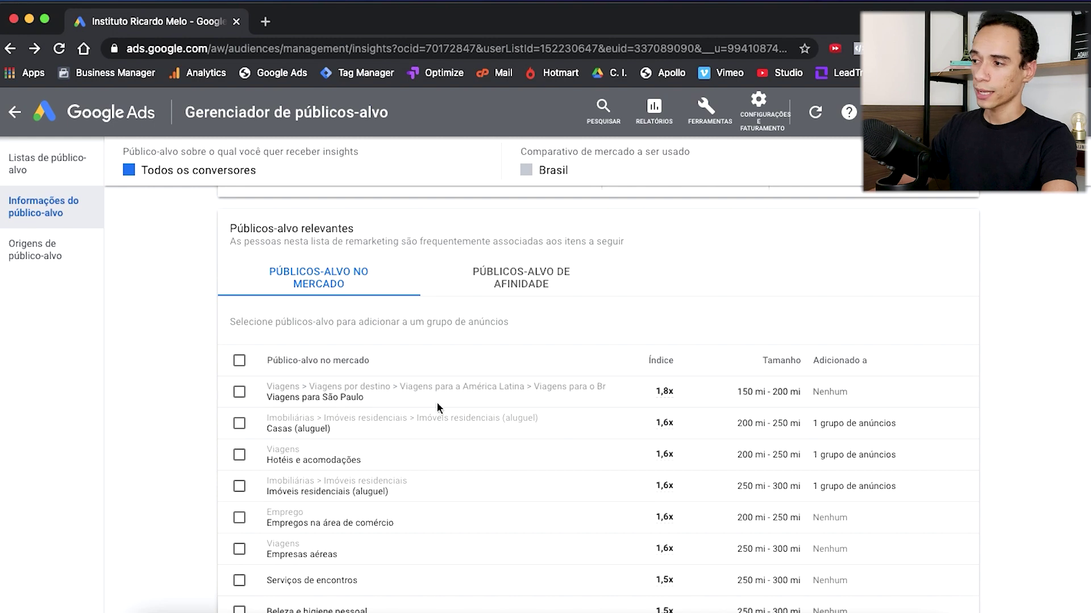
pyautogui.press('super+Tab')
pyautogui.write('Púb')
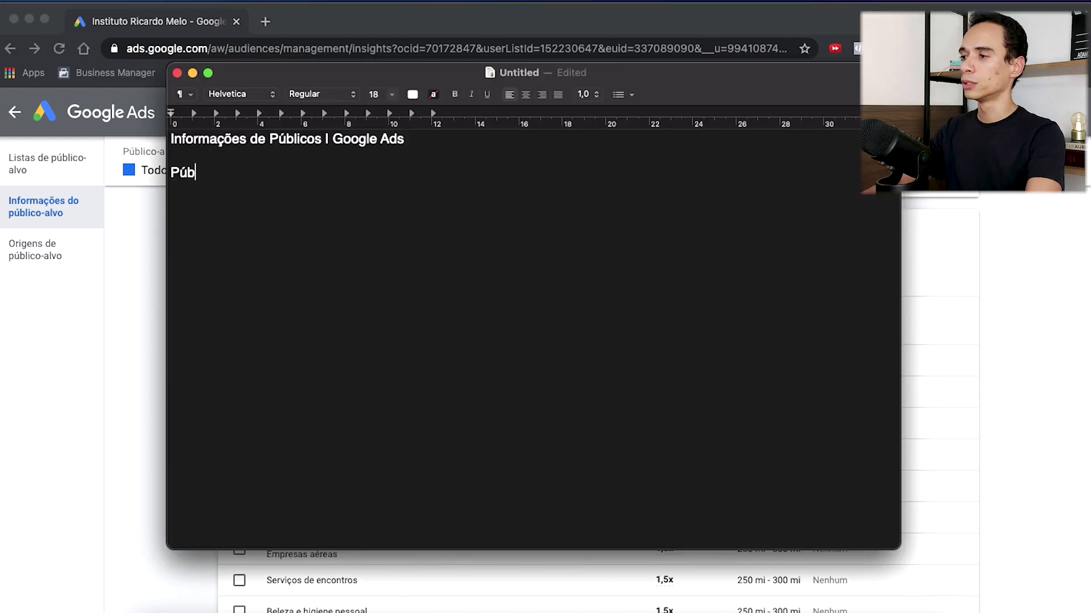
pyautogui.write('licos-alvo n')
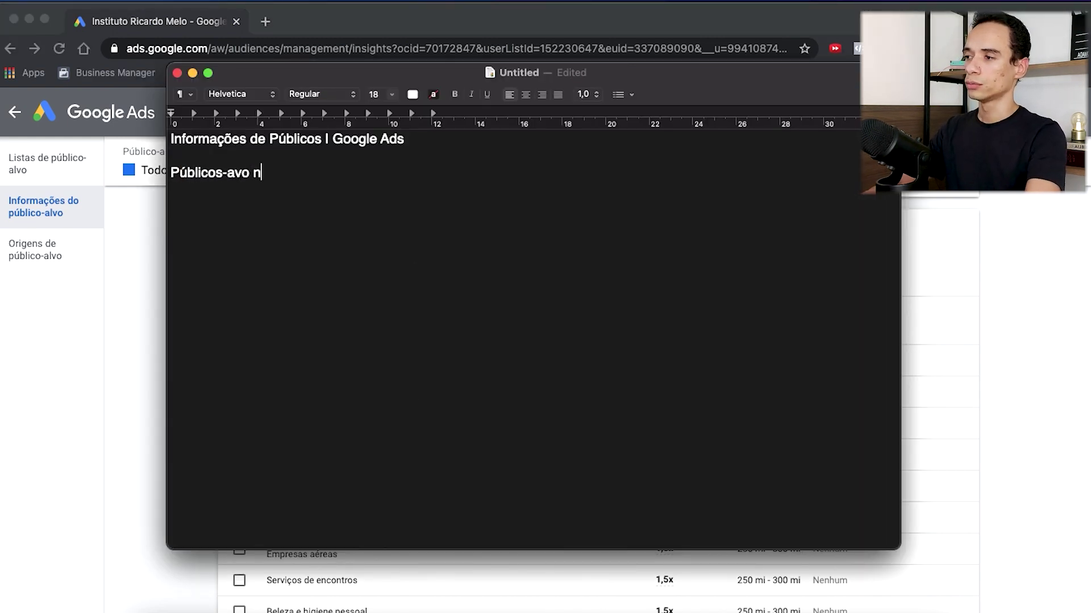
pyautogui.press('BackSpace')
pyautogui.press('BackSpace')
pyautogui.press('BackSpace')
pyautogui.press('BackSpace')
pyautogui.write('lvo no mer')
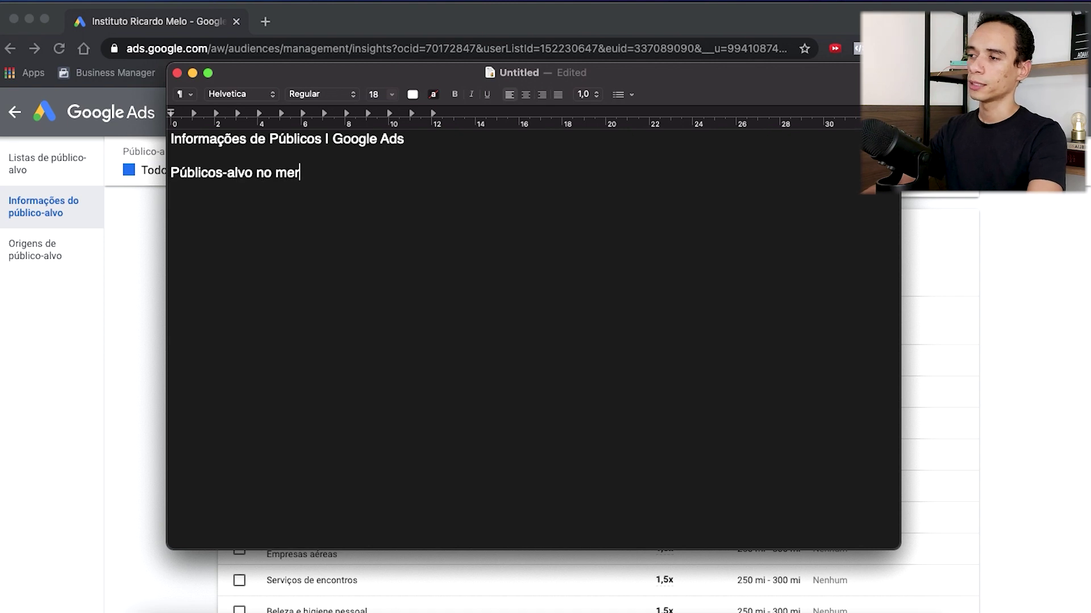
pyautogui.write('cado:')
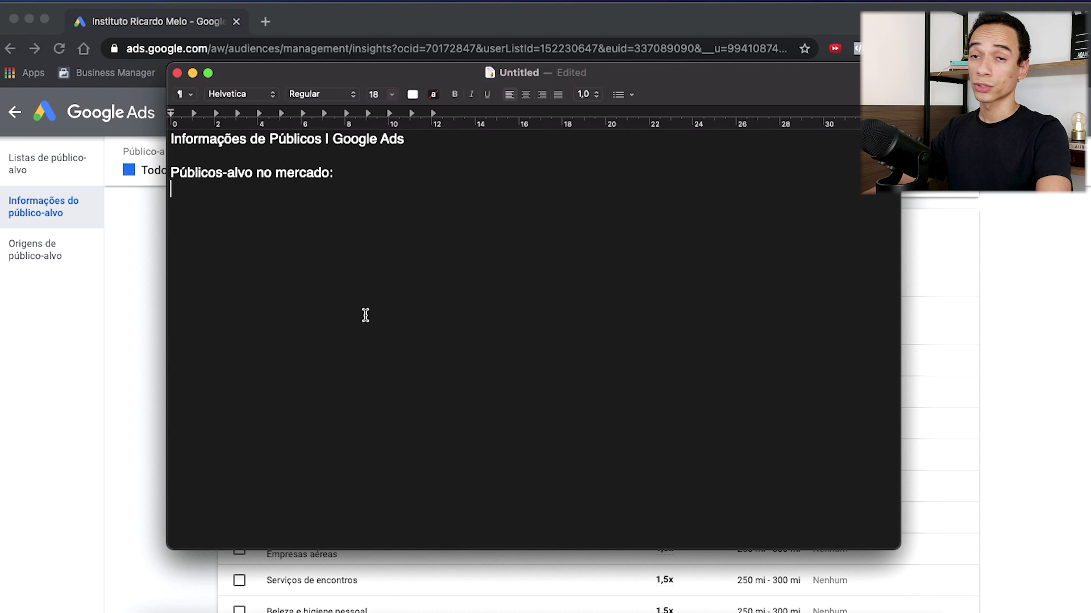
# - Copy the audience name Casas (aluguel) from Google Ads into the text document without its formatting, as a dashed item under the heading
pyautogui.press('super+Tab')
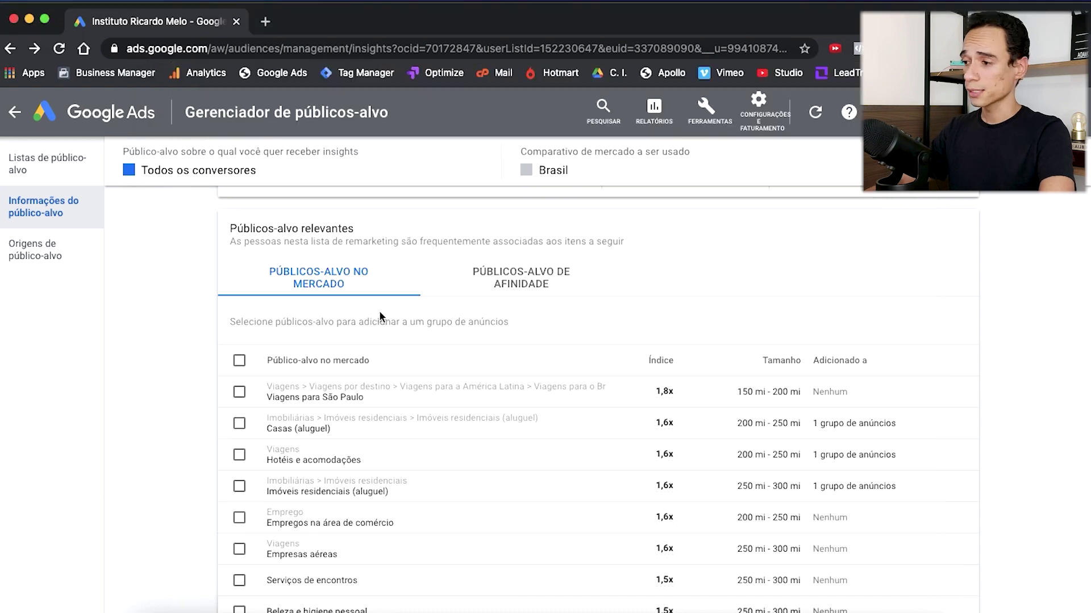
pyautogui.moveTo(269, 428); pyautogui.dragTo(335, 429)
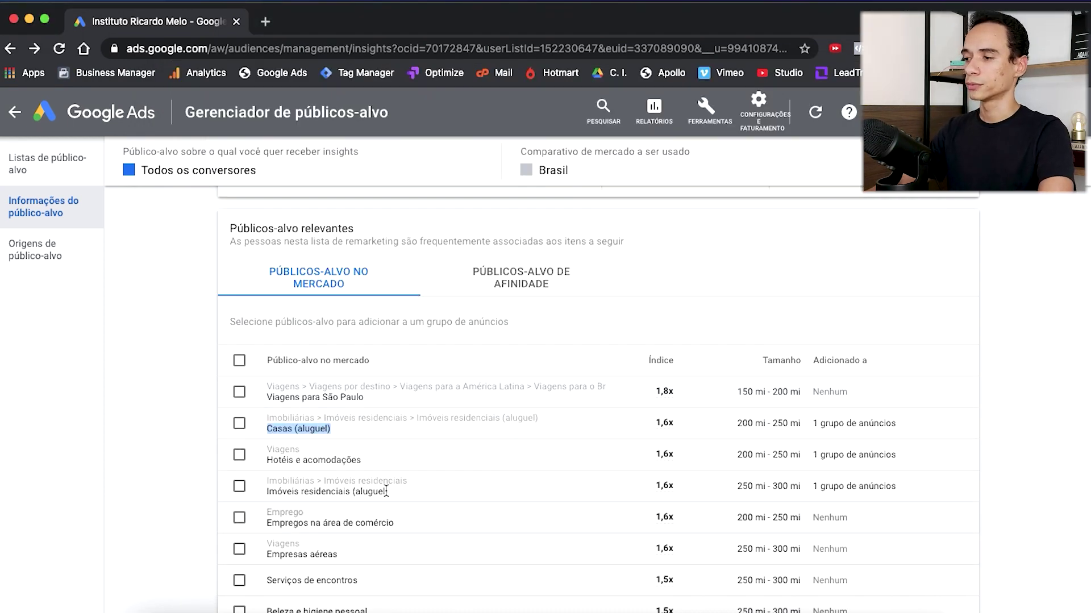
pyautogui.rightClick(311, 430)
pyautogui.click(341, 467)
pyautogui.press('super+Tab')
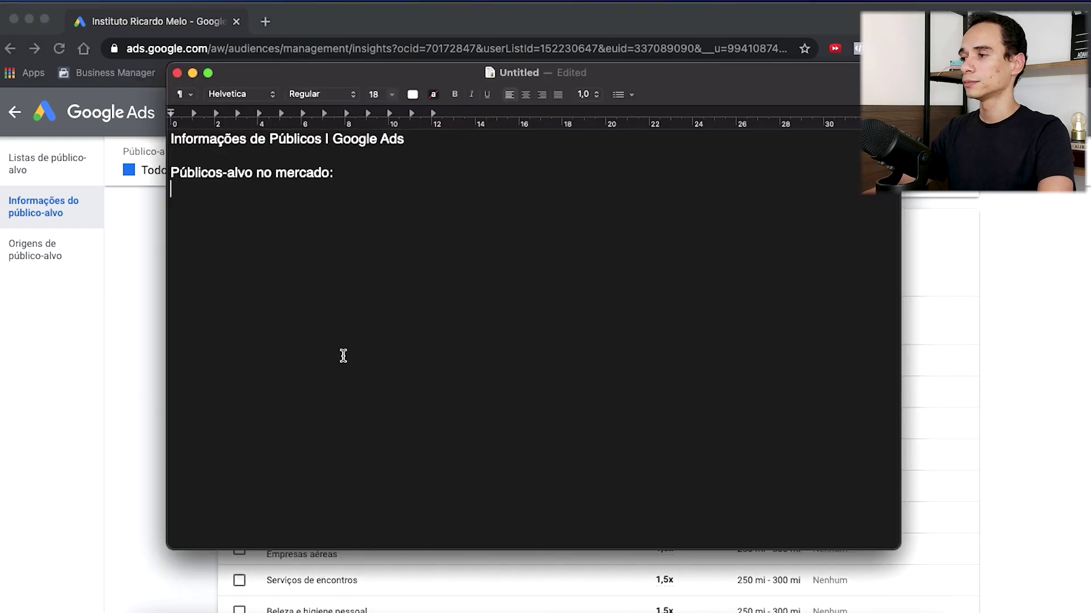
pyautogui.click(134, 1)
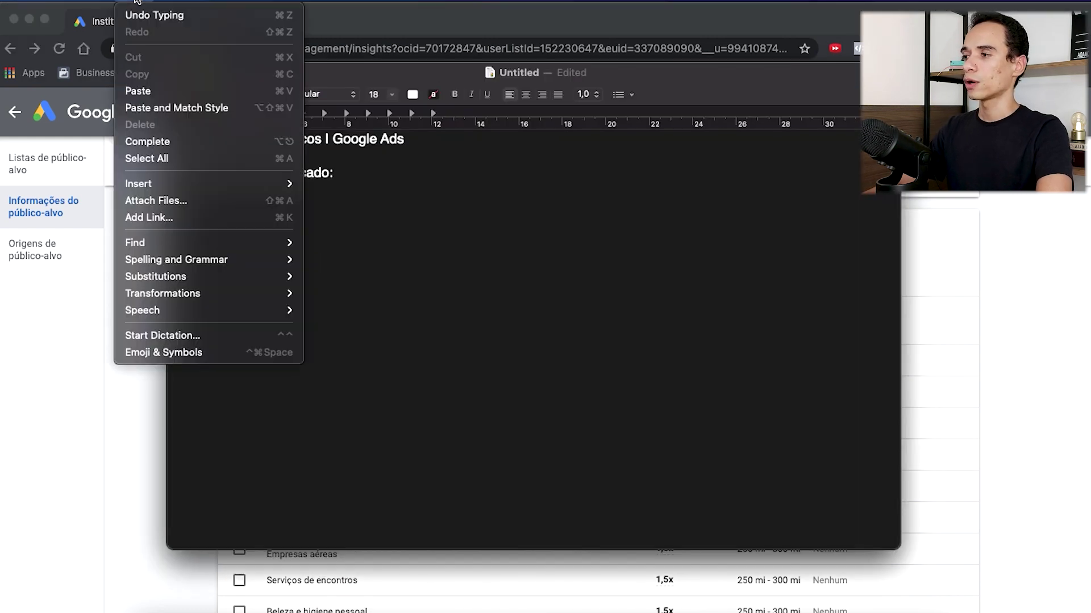
pyautogui.click(177, 107)
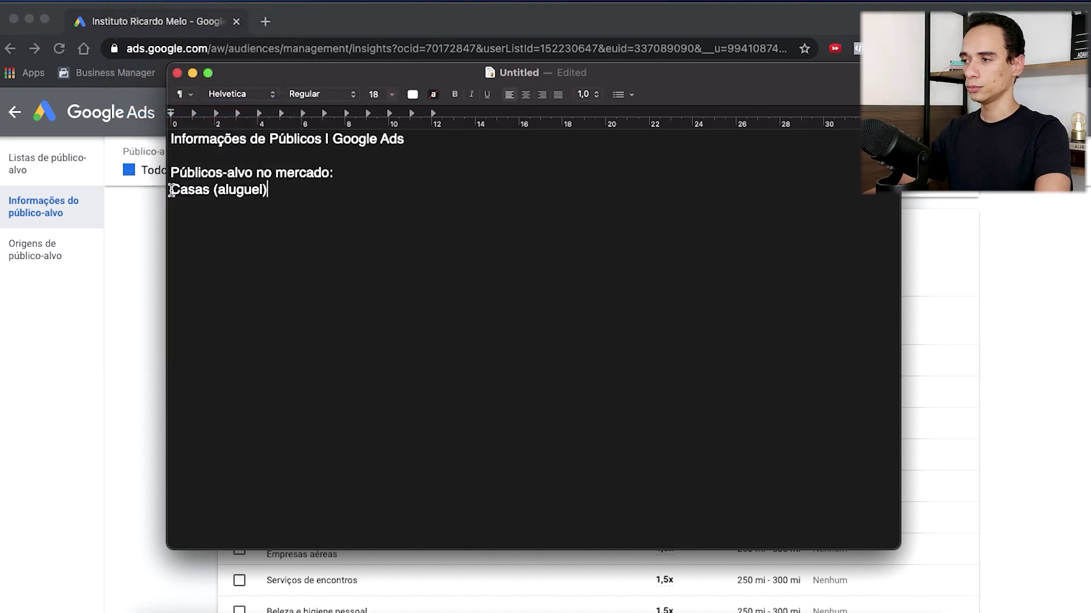
pyautogui.write('-')
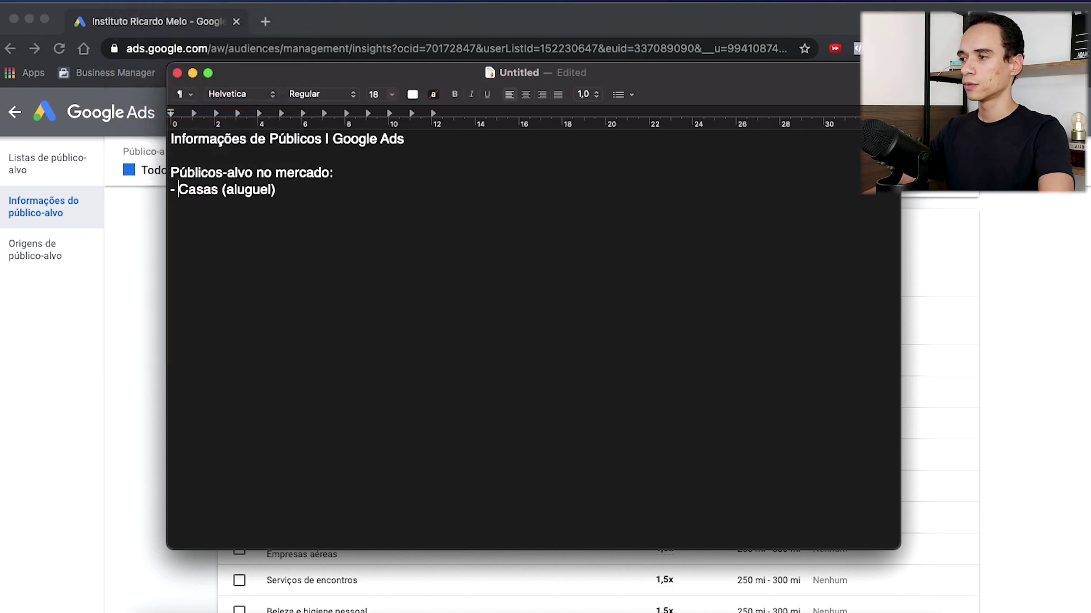
# - Add Hotéis e acomodações from the in-market audience list as the second dashed item in the text document, without its formatting
pyautogui.click(279, 189)
pyautogui.press('Return')
pyautogui.write('-')
pyautogui.press('super+Tab')
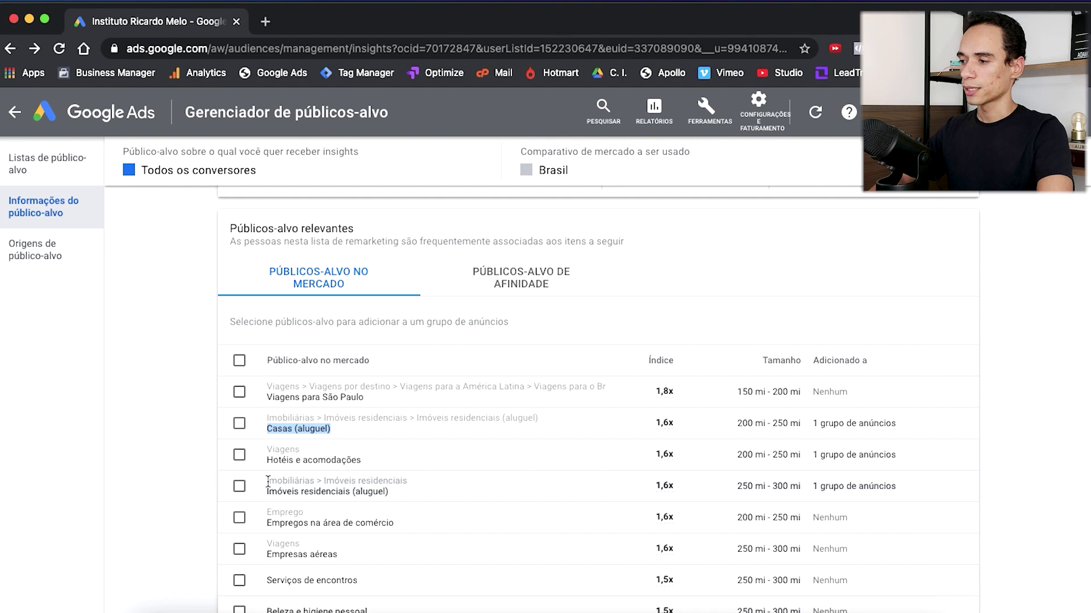
pyautogui.moveTo(267, 459); pyautogui.dragTo(363, 457)
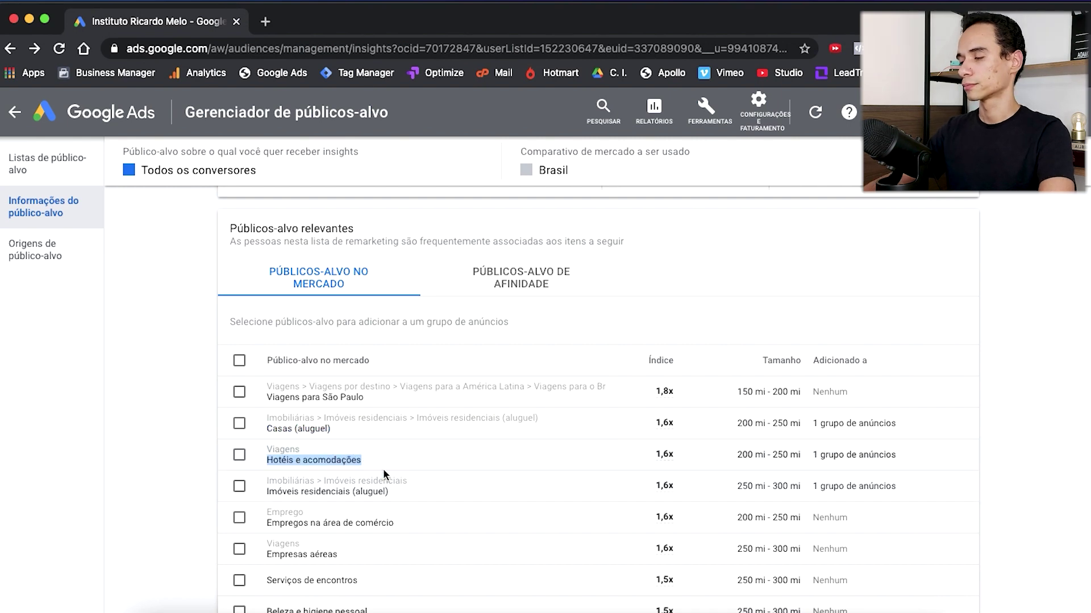
pyautogui.press('super+Tab')
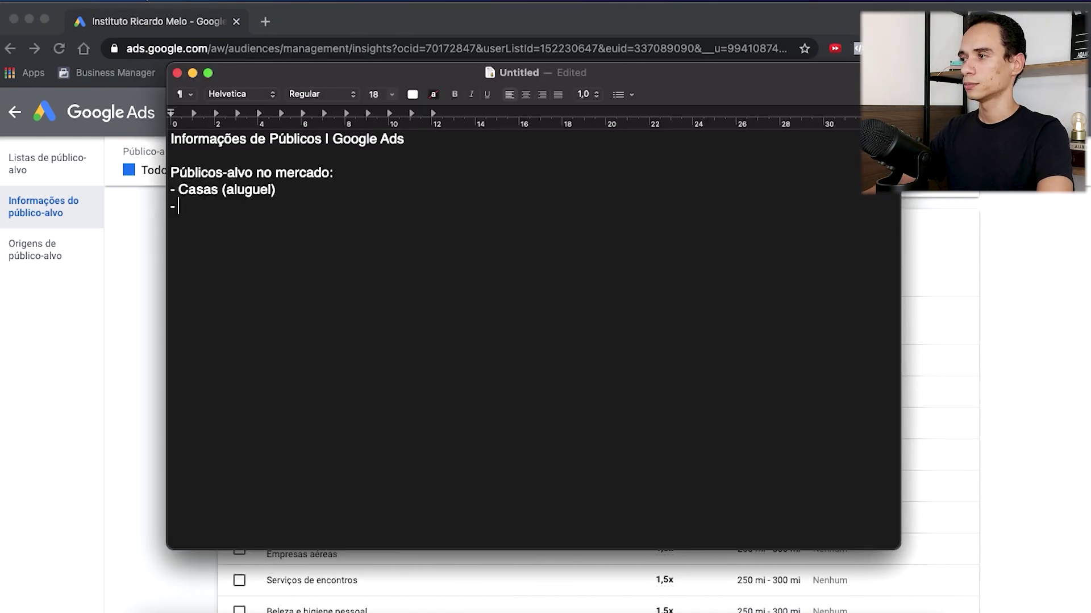
pyautogui.click(136, 5)
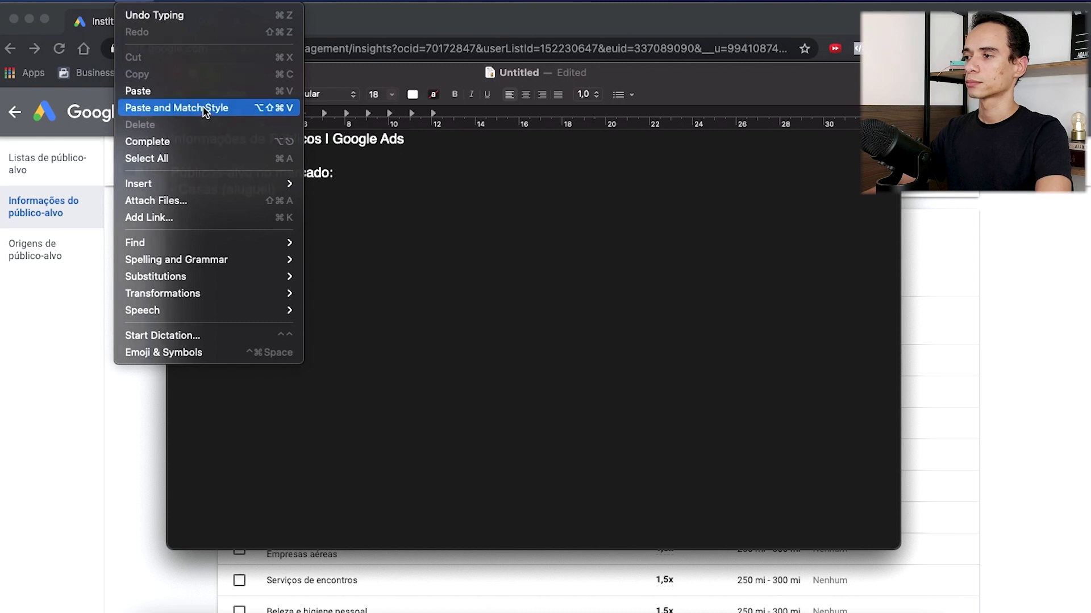
pyautogui.click(181, 128)
# - Add Imóveis residenciais (aluguel) from Google Ads as the third dashed item, pasted unformatted, and look over the three listed audiences
pyautogui.click(155, 503)
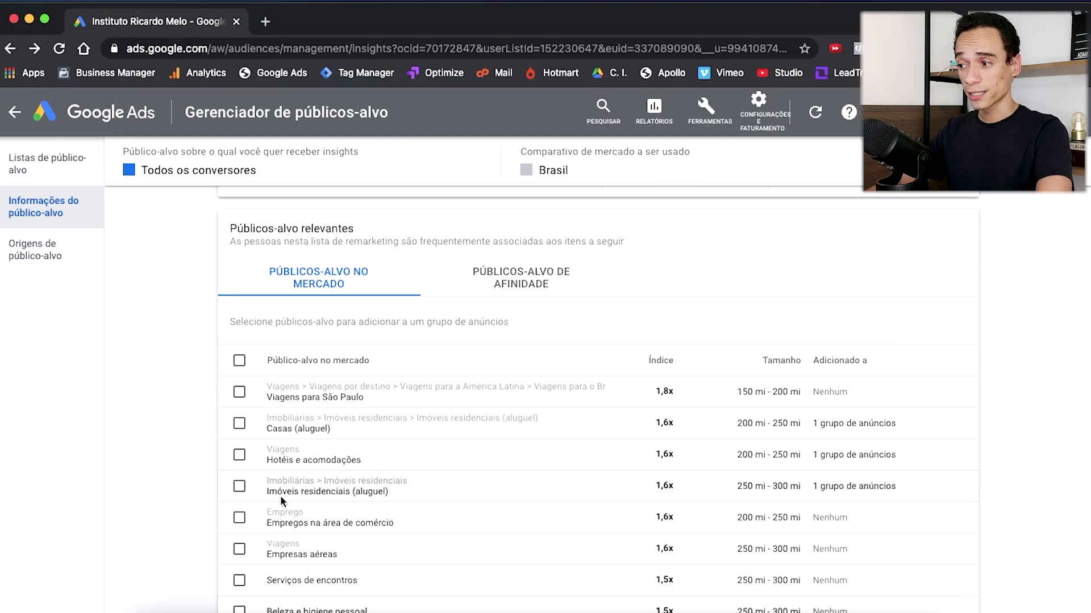
pyautogui.moveTo(264, 490); pyautogui.dragTo(426, 492)
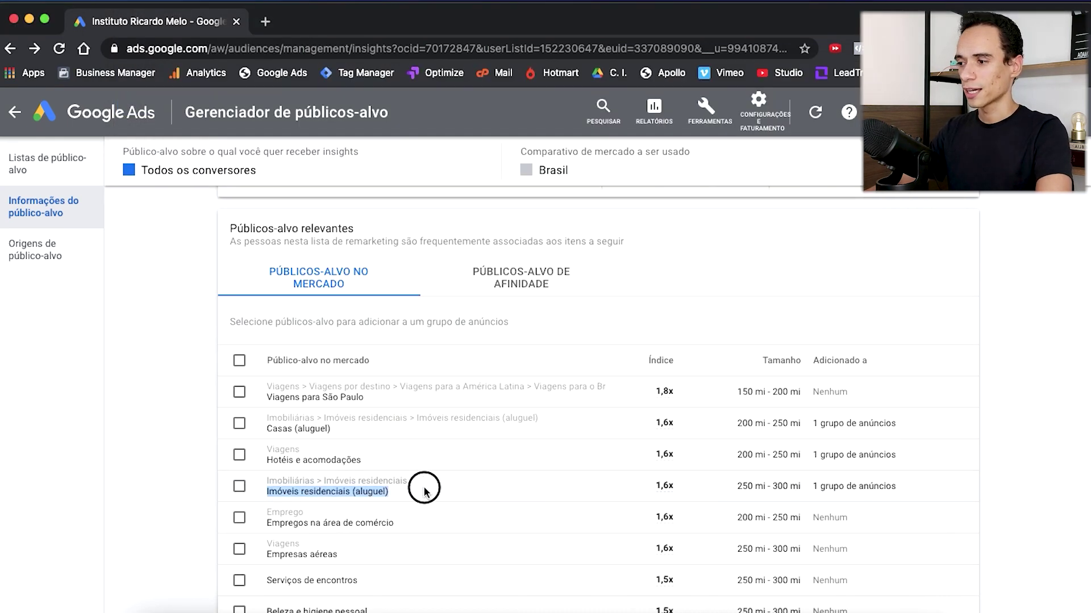
pyautogui.press('super+c')
pyautogui.press('super+Tab')
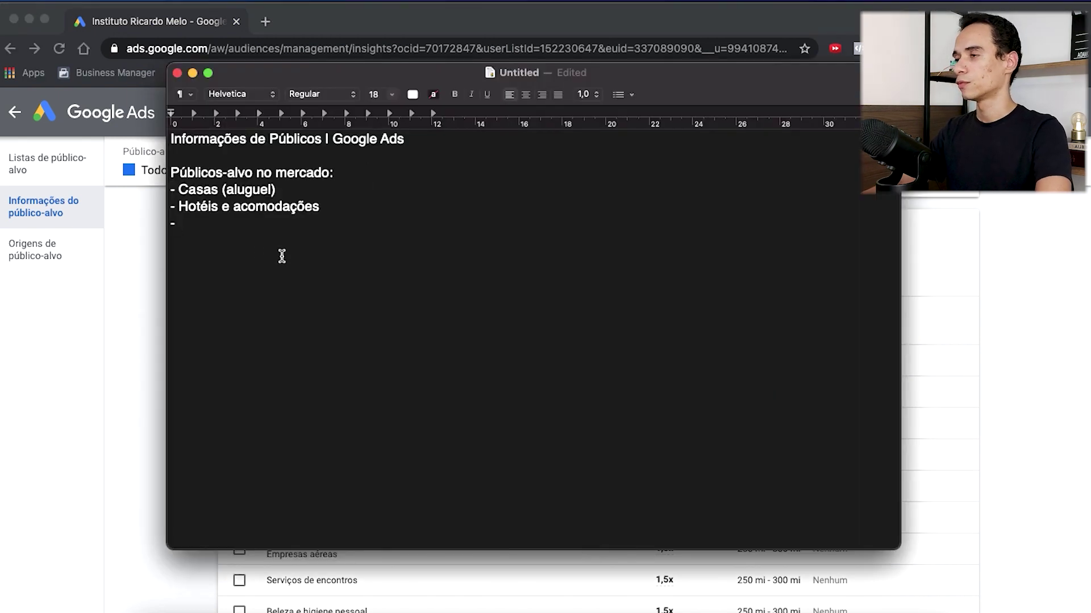
pyautogui.click(141, 3)
pyautogui.click(210, 107)
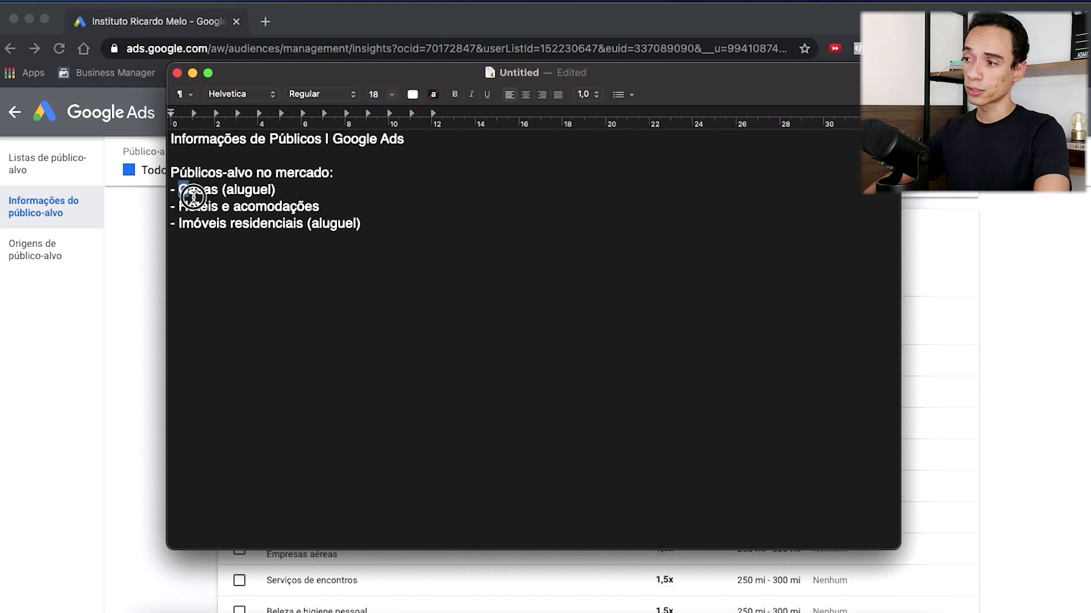
pyautogui.moveTo(180, 190); pyautogui.dragTo(383, 226)
pyautogui.click(382, 226)
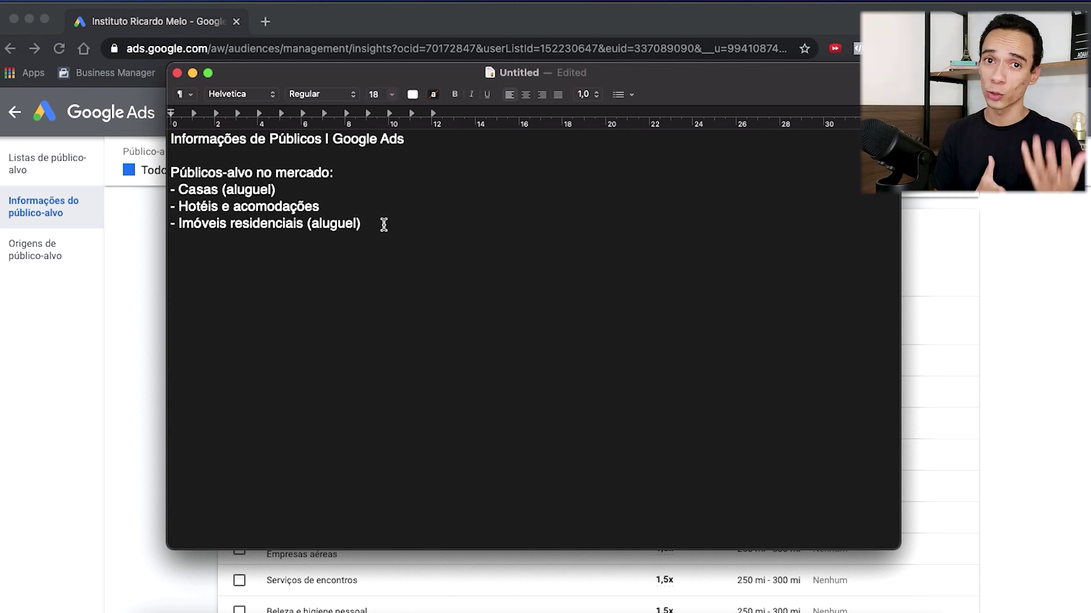
# - Return to Google Ads and compare the in-market audience list with the affinity audience list, ending on the affinity audiences
pyautogui.click(1009, 377)
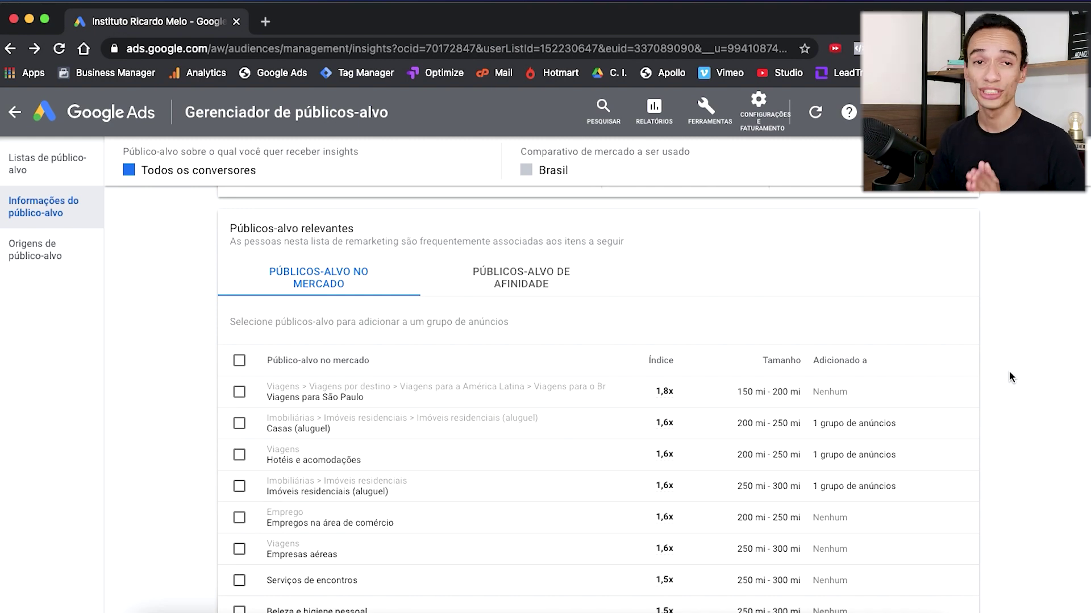
pyautogui.click(525, 271)
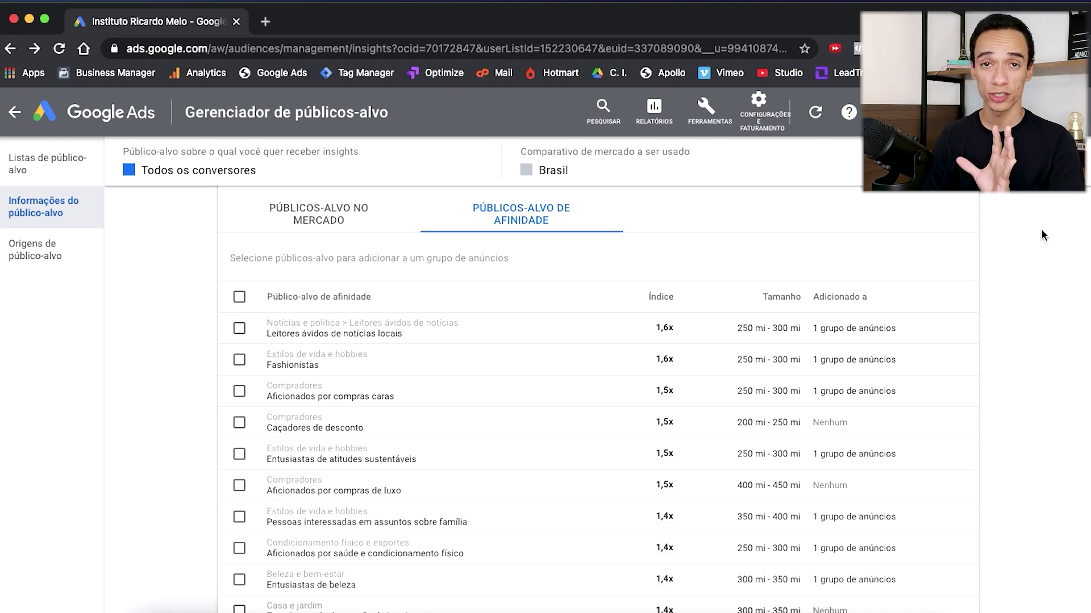
pyautogui.click(319, 213)
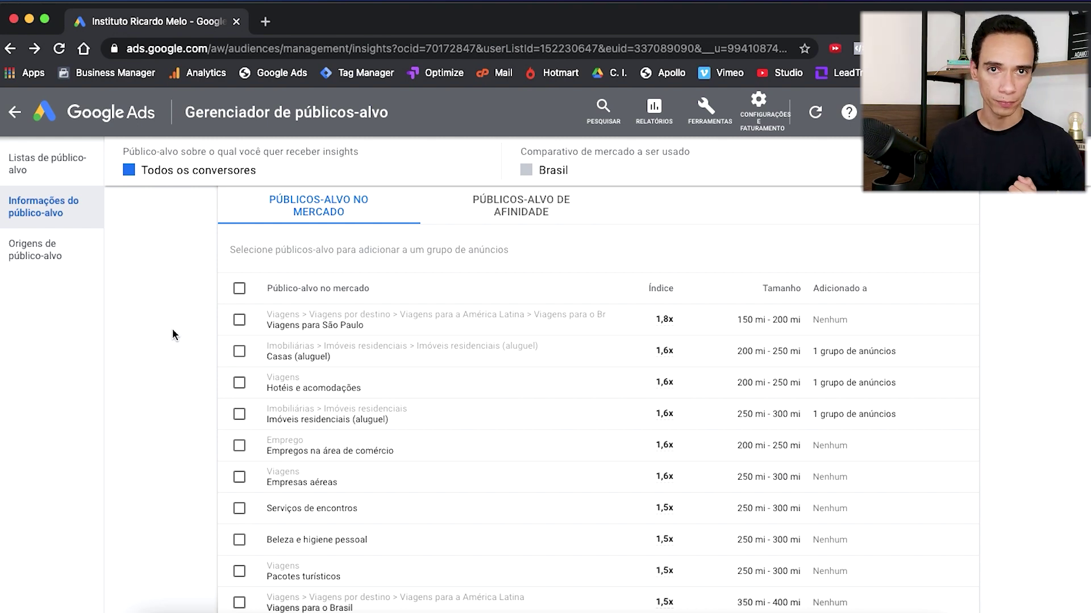
pyautogui.click(542, 213)
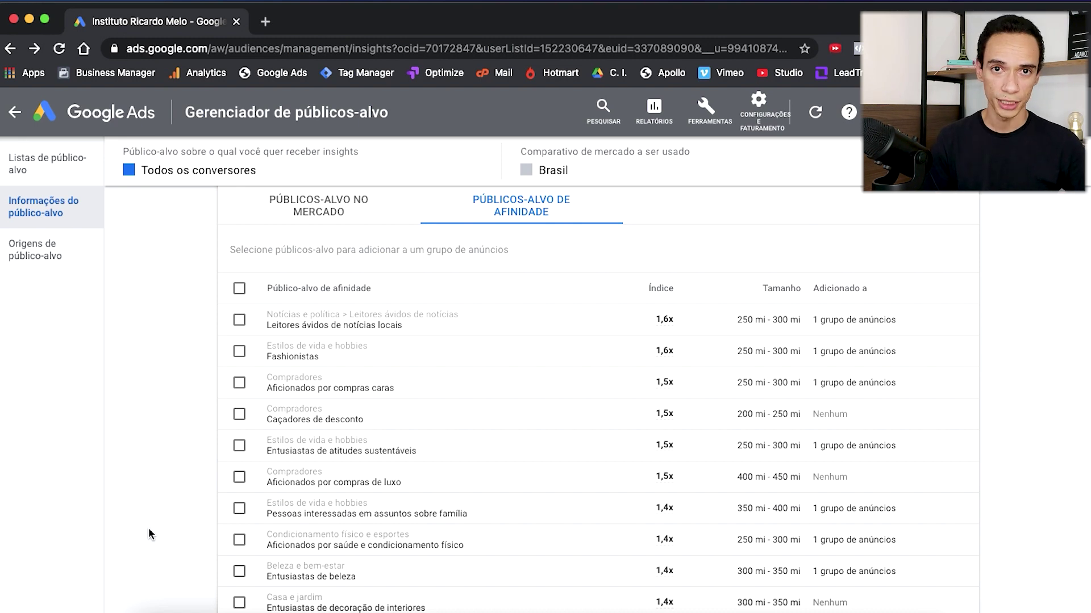
pyautogui.scroll(1, 514, 435)
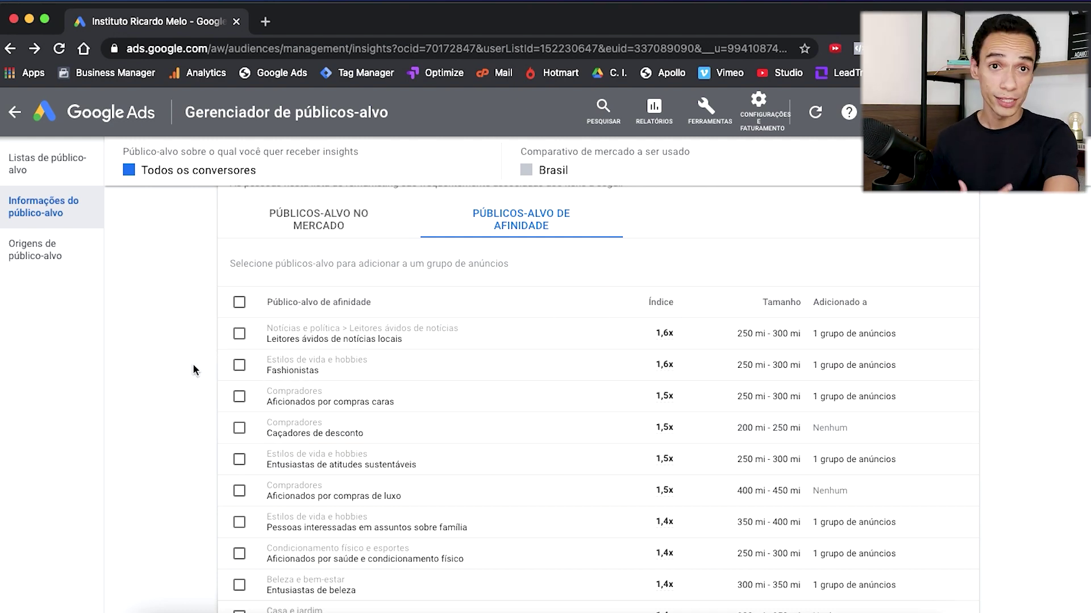
# - Briefly select and clear the affinity audiences Leitores ávidos de notícias locais and Fashionistas, one at a time
pyautogui.click(240, 334)
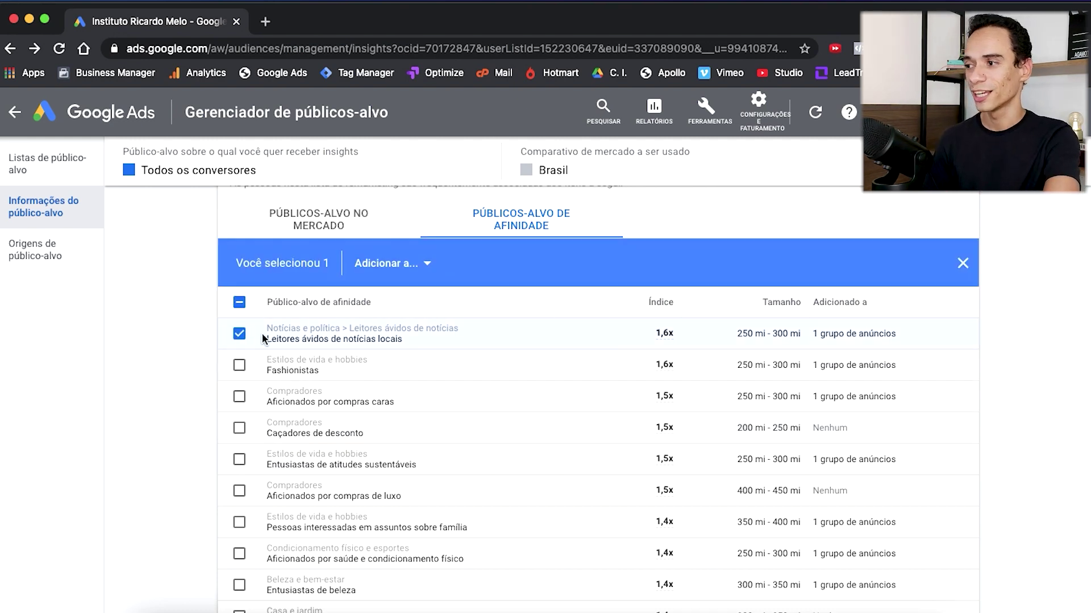
pyautogui.click(239, 334)
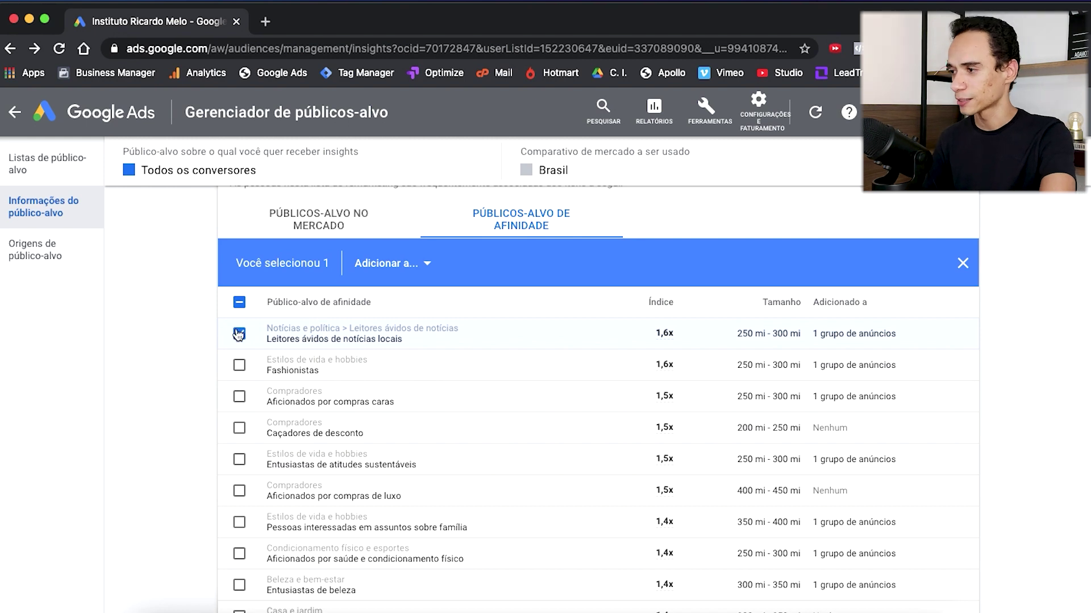
pyautogui.click(239, 365)
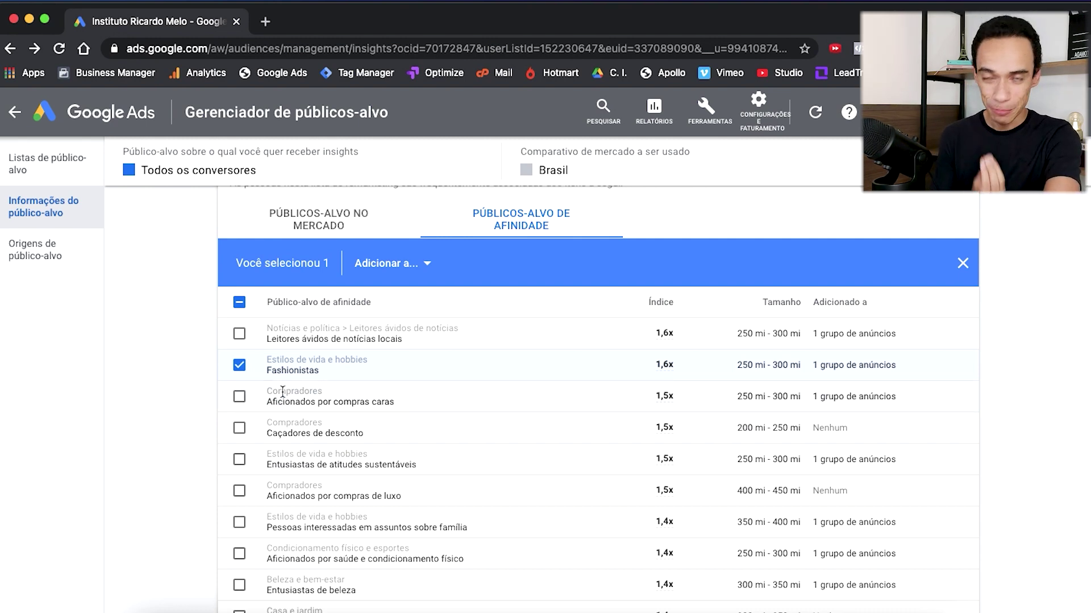
pyautogui.click(239, 365)
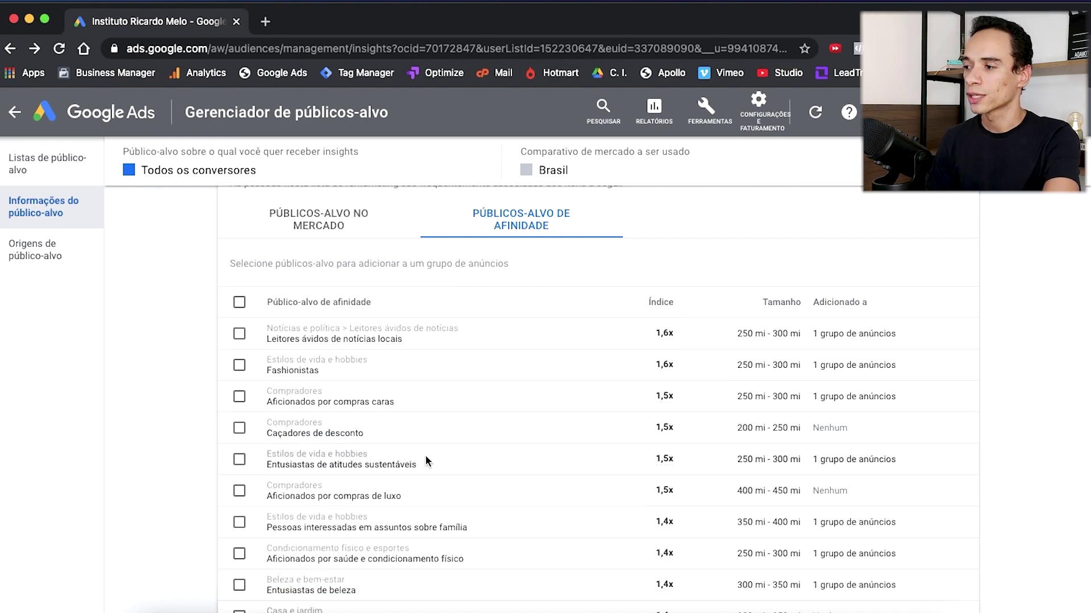
# - Select and clear, one at a time, the last four affinity audiences, from Pessoas interessadas em assuntos sobre família to Entusiastas de decoração de interiores
pyautogui.scroll(-2, 252, 493)
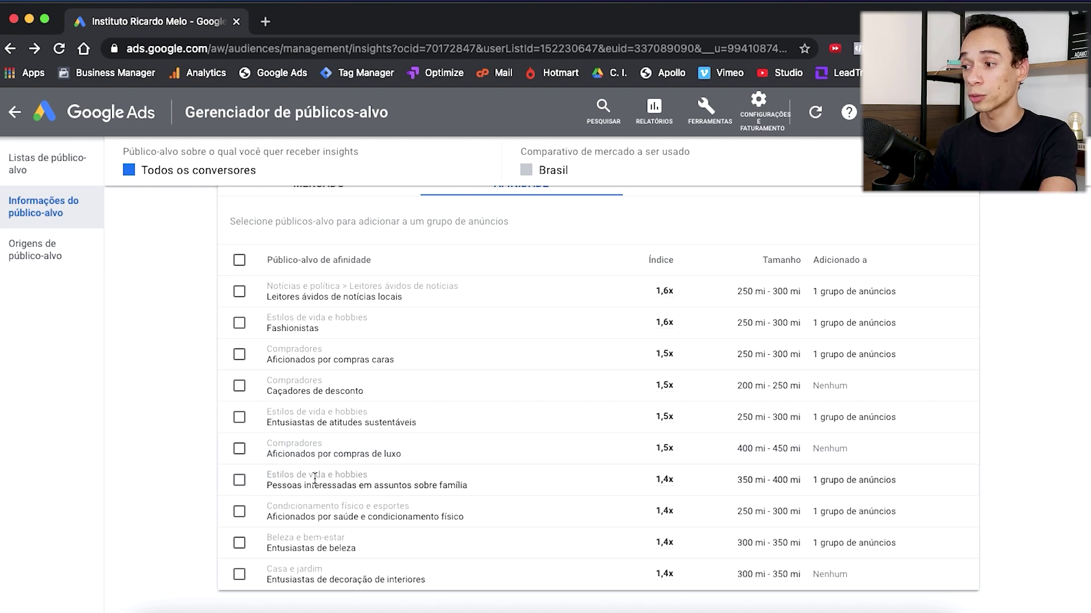
pyautogui.click(239, 481)
pyautogui.click(241, 481)
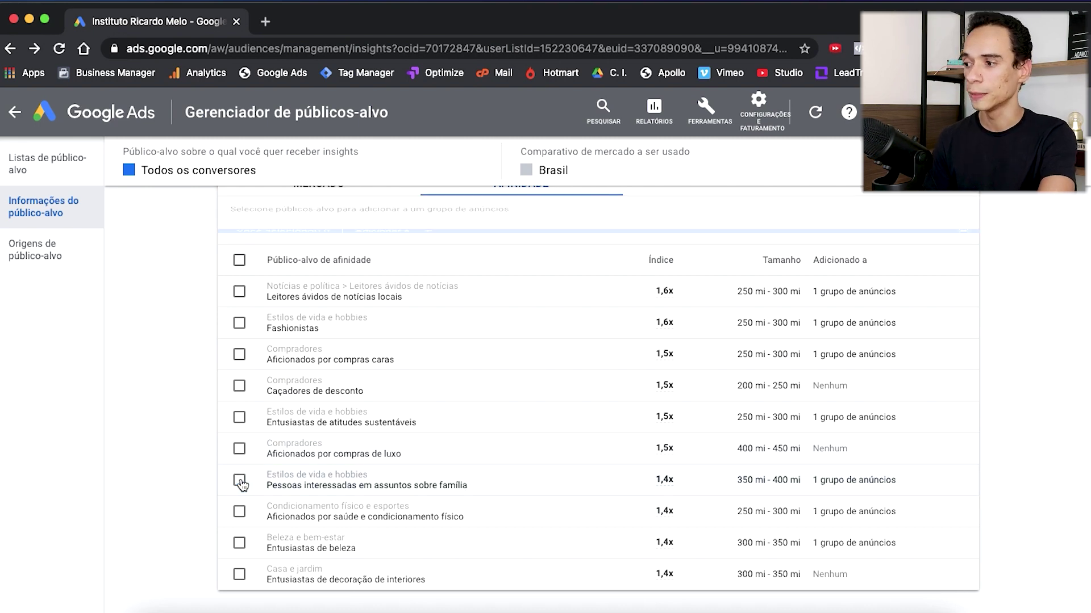
pyautogui.click(239, 511)
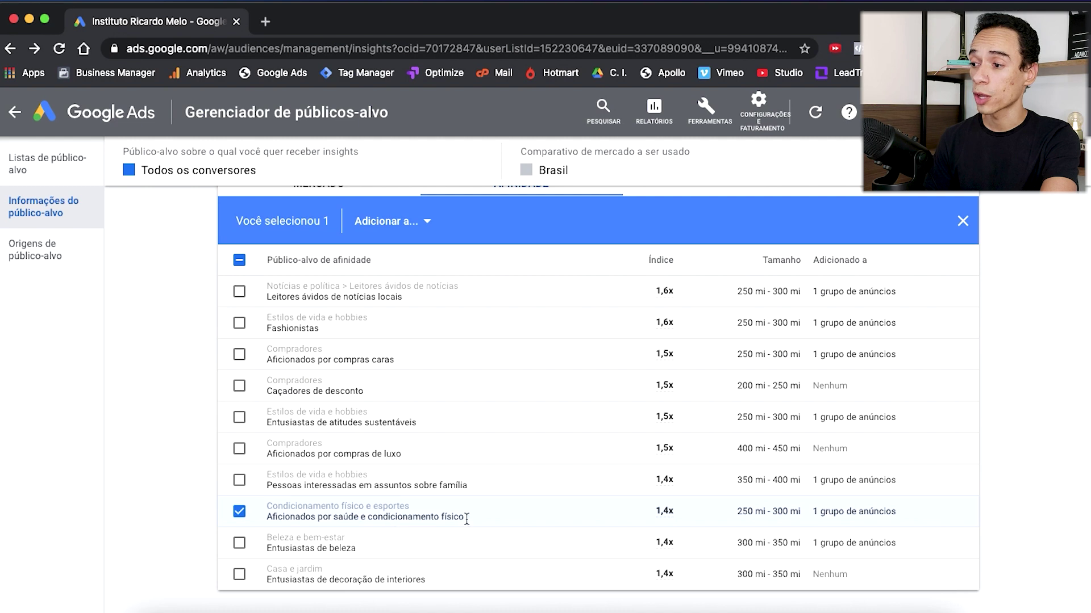
pyautogui.click(239, 512)
pyautogui.click(240, 544)
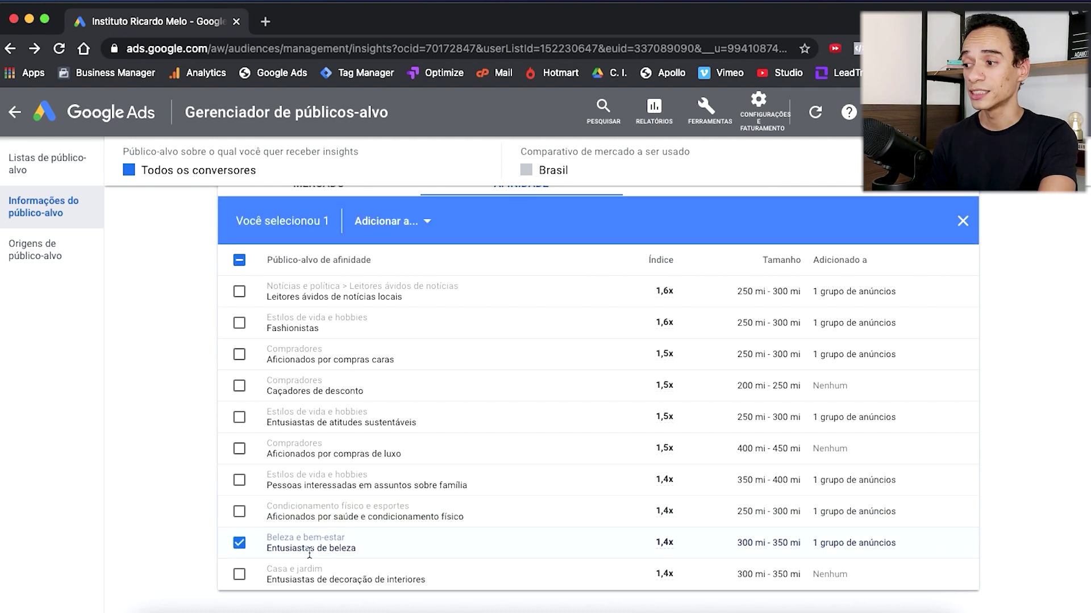
pyautogui.click(239, 543)
pyautogui.click(239, 574)
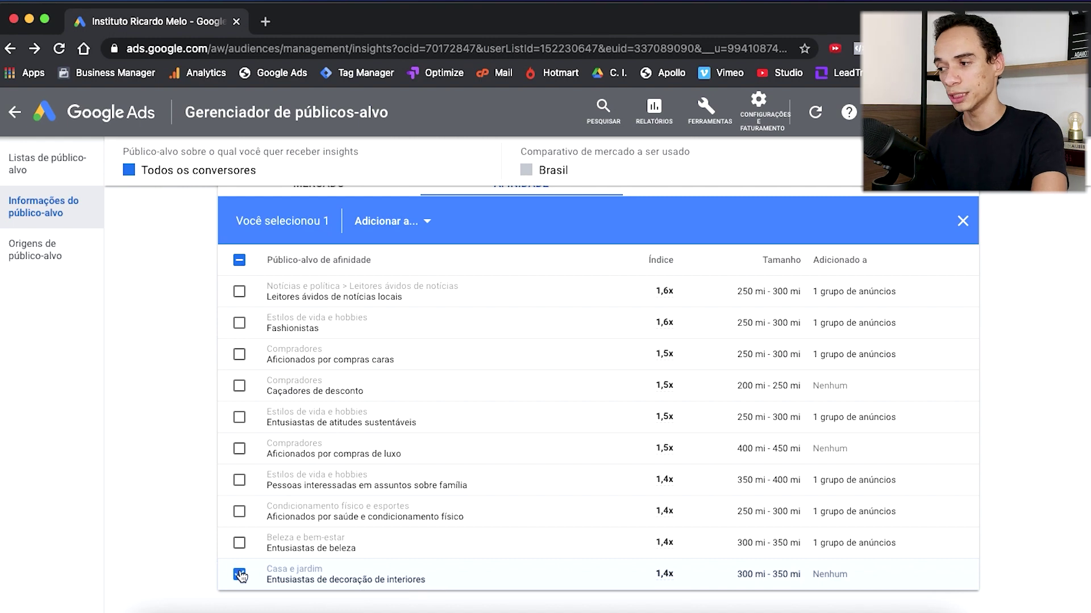
pyautogui.click(239, 575)
# - Select the seven affinity audiences already added to one ad group, from Leitores ávidos de notícias locais to Entusiastas de beleza
pyautogui.scroll(1, 1027, 478)
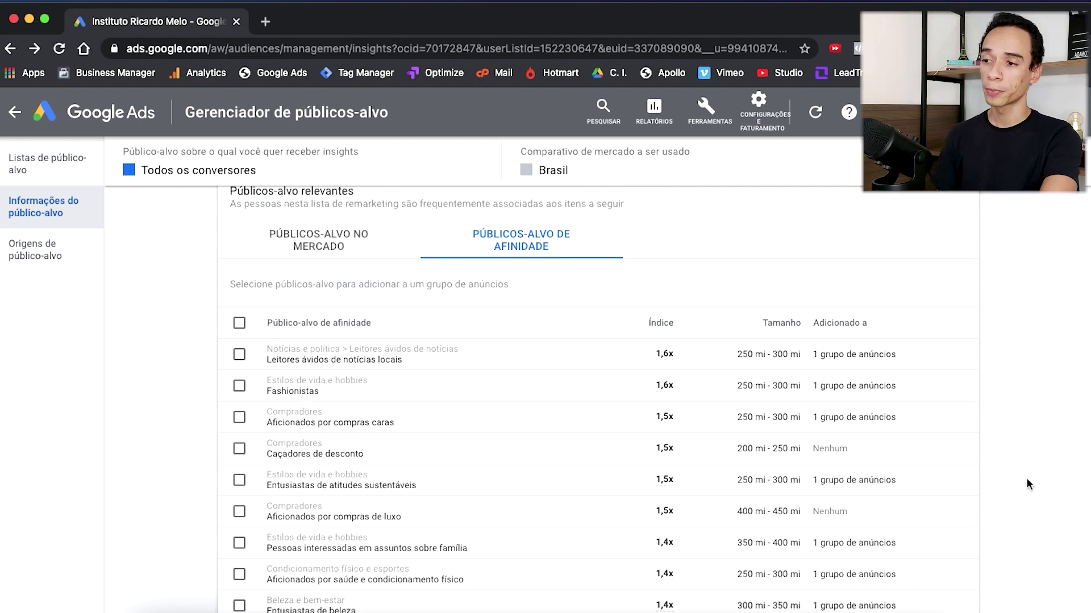
pyautogui.scroll(-2, 1027, 480)
pyautogui.scroll(1, 1027, 480)
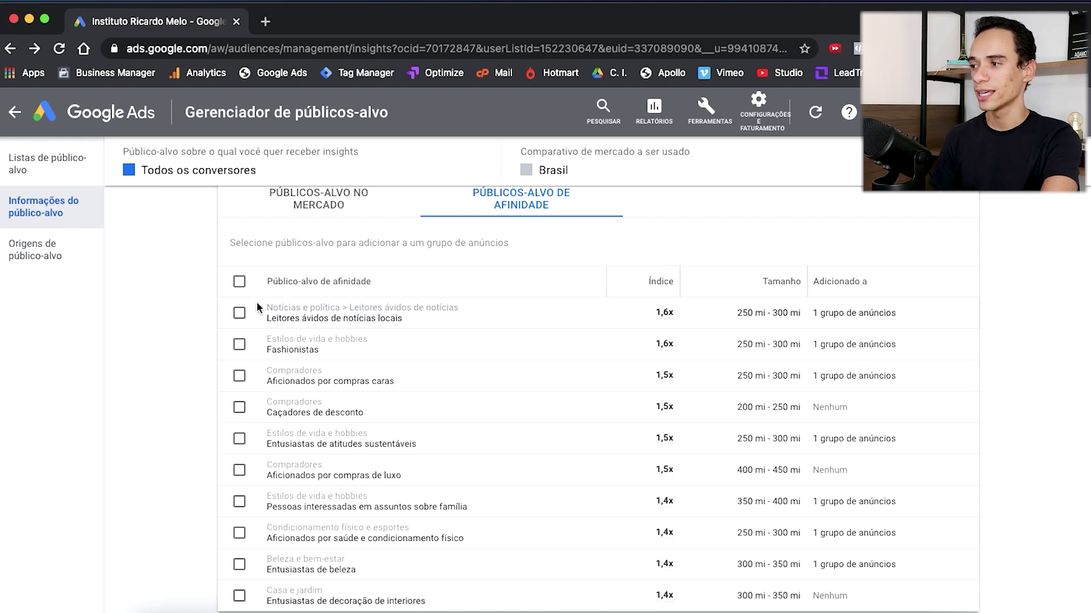
pyautogui.click(239, 313)
pyautogui.click(239, 345)
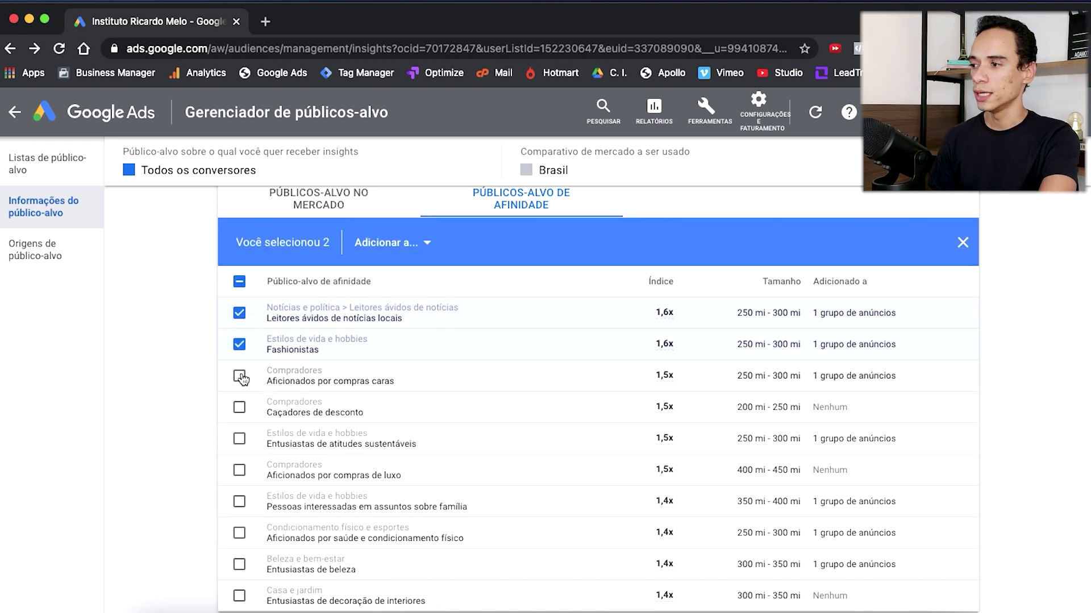
pyautogui.click(240, 376)
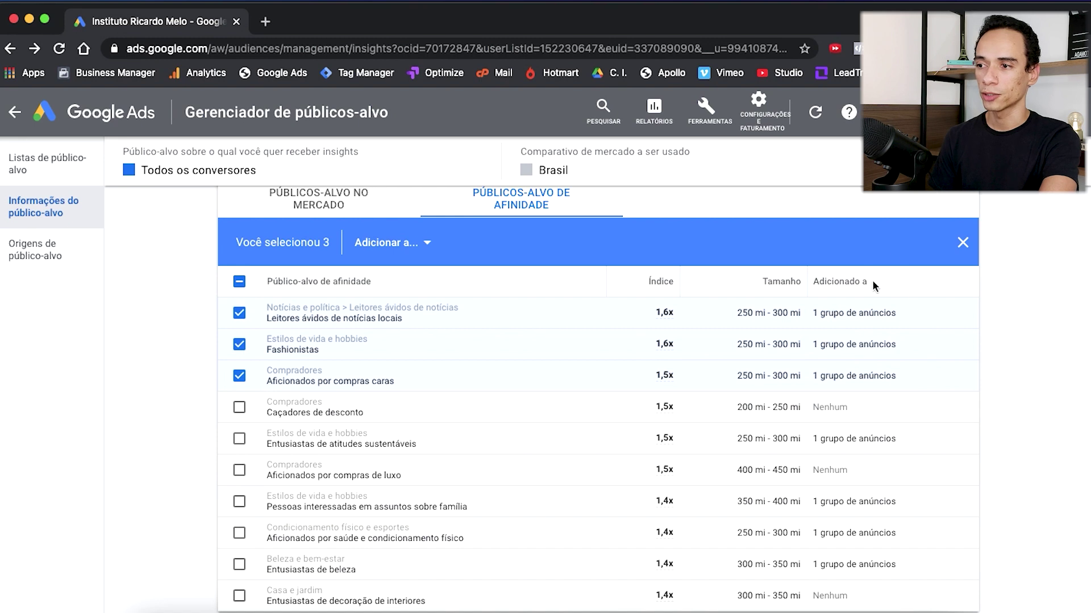
pyautogui.click(239, 438)
pyautogui.click(240, 502)
pyautogui.click(239, 533)
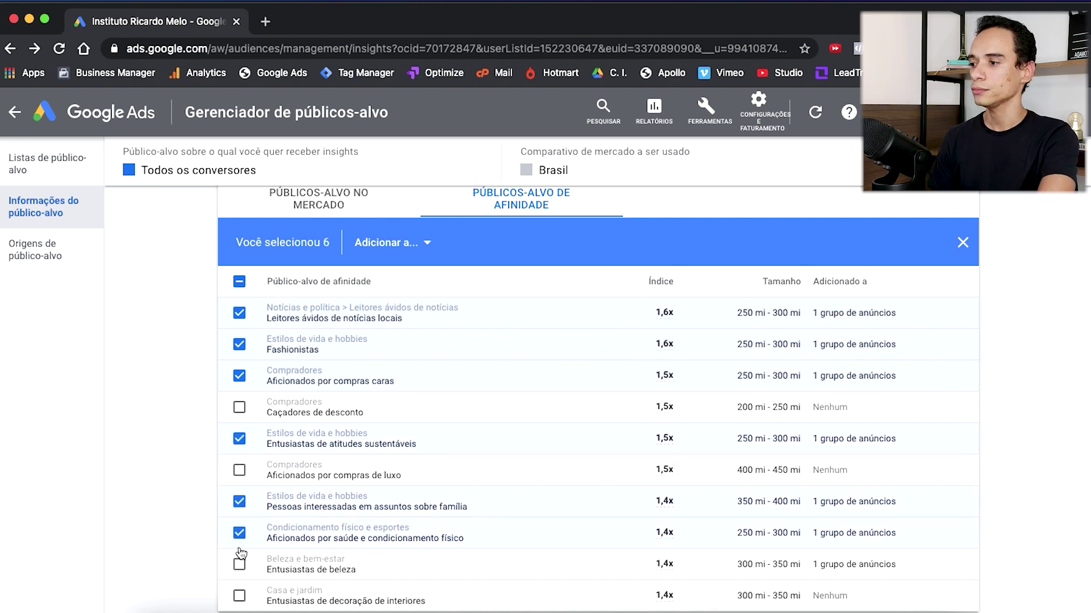
pyautogui.click(239, 564)
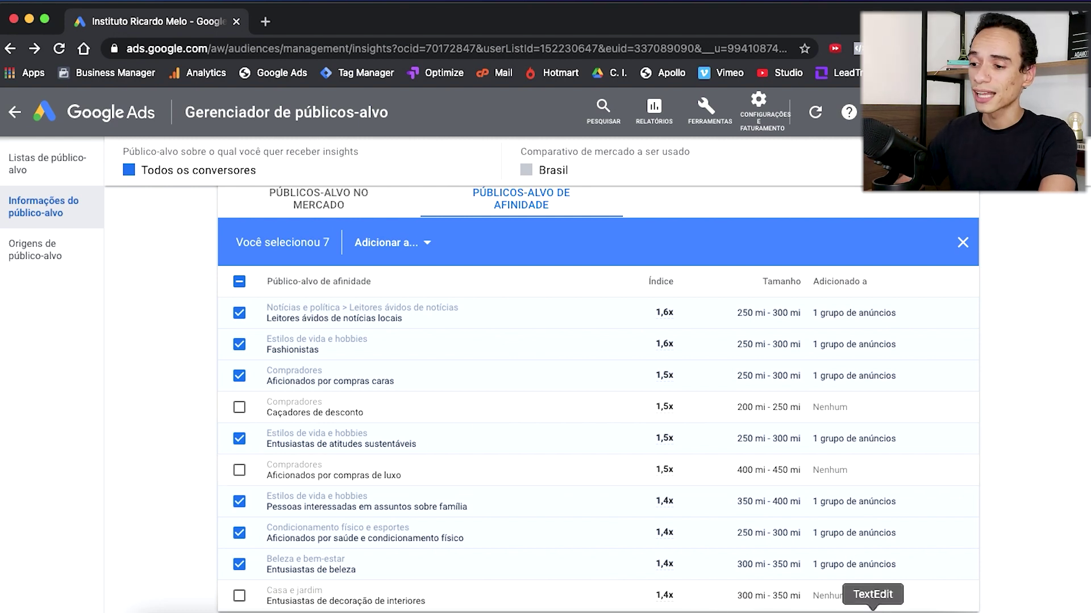
# - Check the in-market audience notes in the TextEdit document, and return to the affinity audience list in Google Ads
pyautogui.click(872, 611)
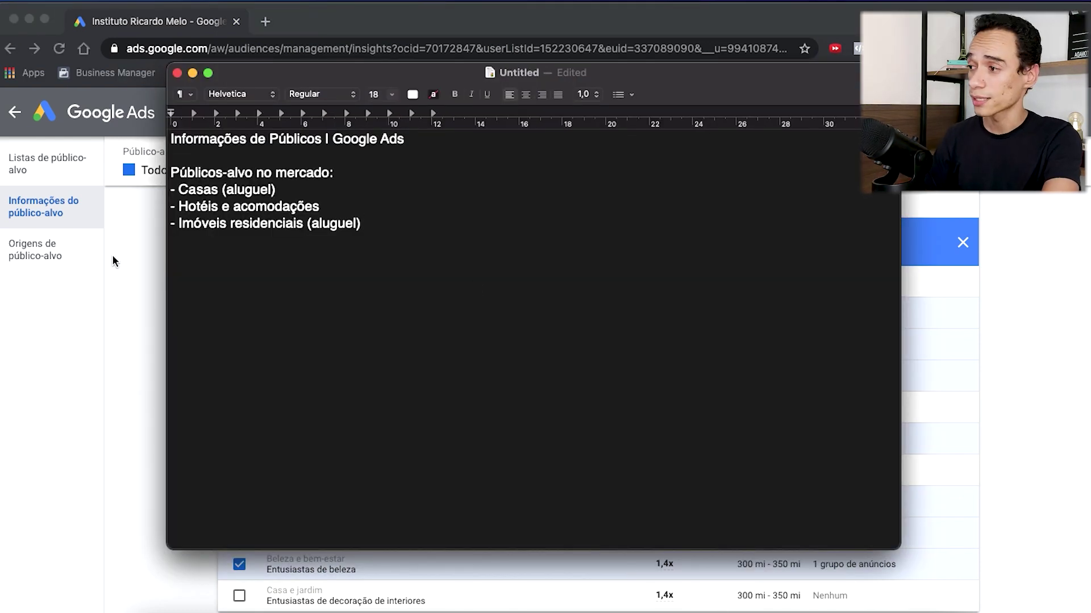
pyautogui.click(148, 307)
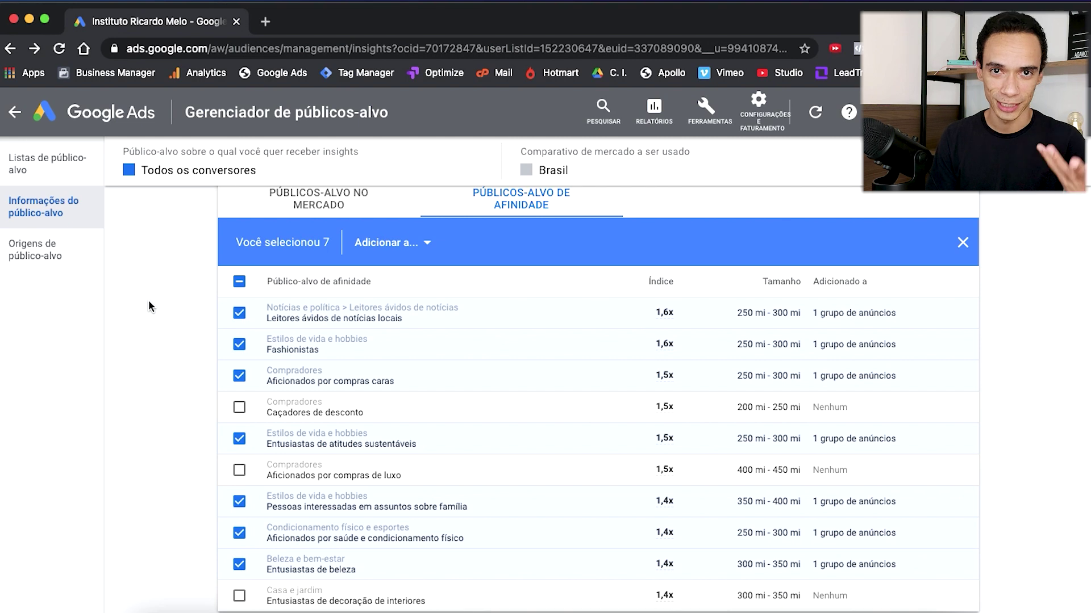
pyautogui.scroll(-1, 1021, 475)
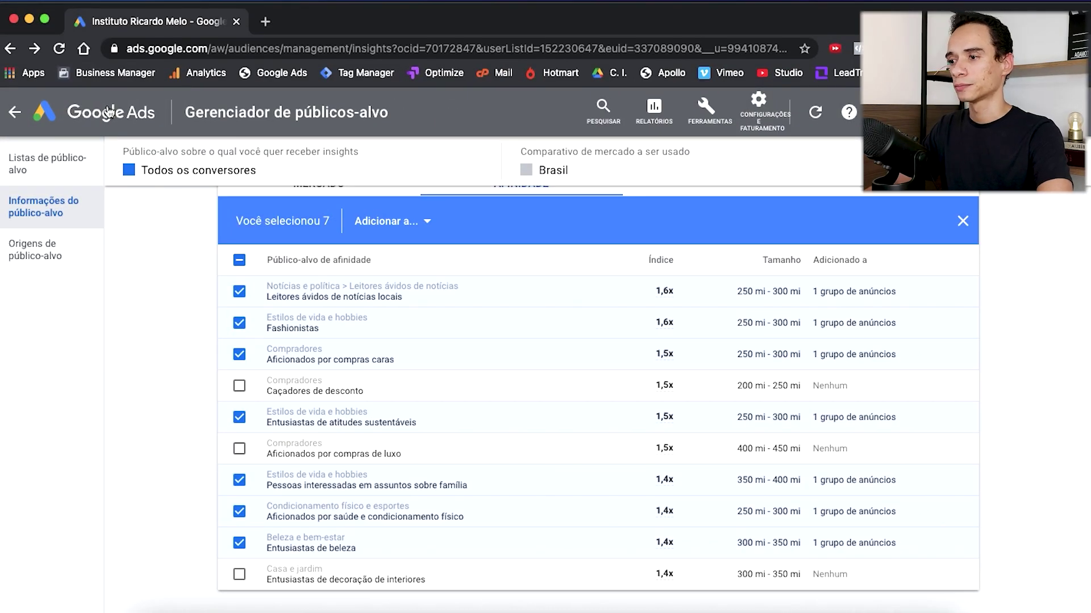
# - Open the audiences of ad group 01 | Público-alvo de mercado in campaign CFO | JLF1 | DISTRIBUIÇÃO | FRIO for editing
pyautogui.click(109, 112)
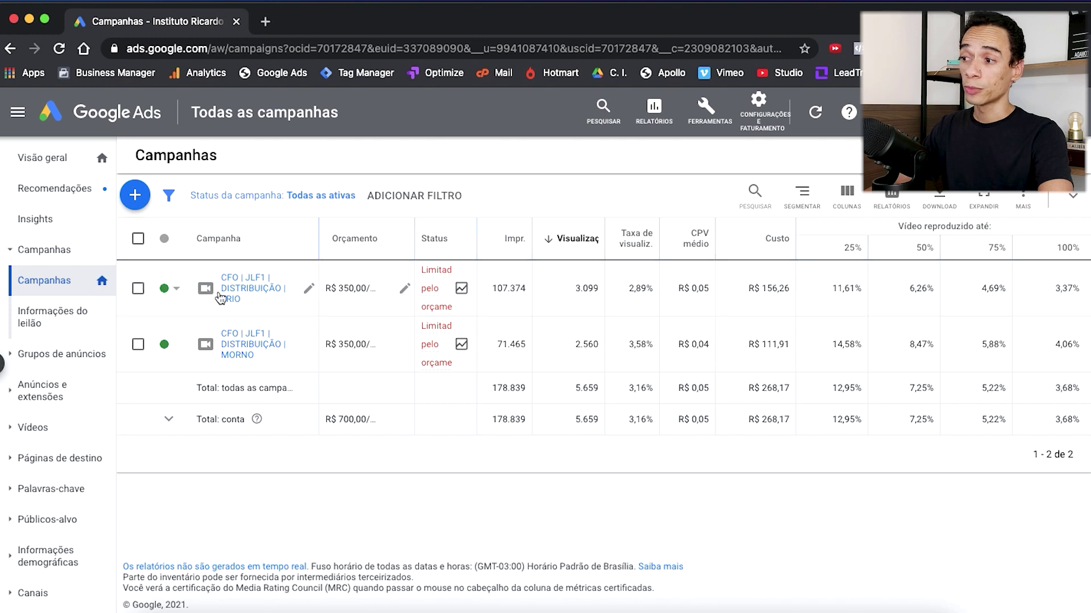
pyautogui.click(241, 290)
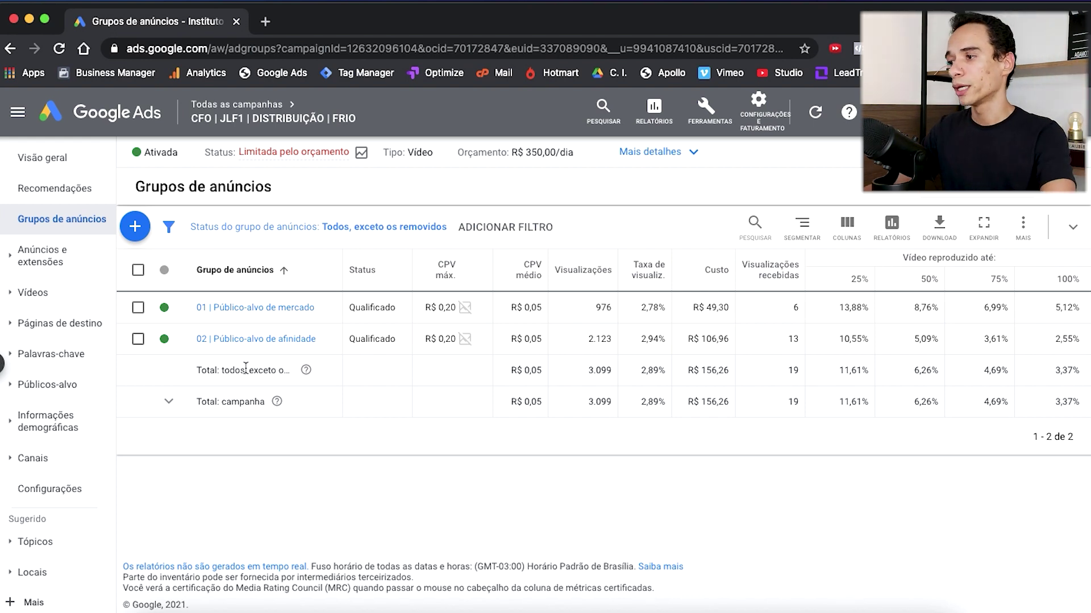
pyautogui.click(277, 311)
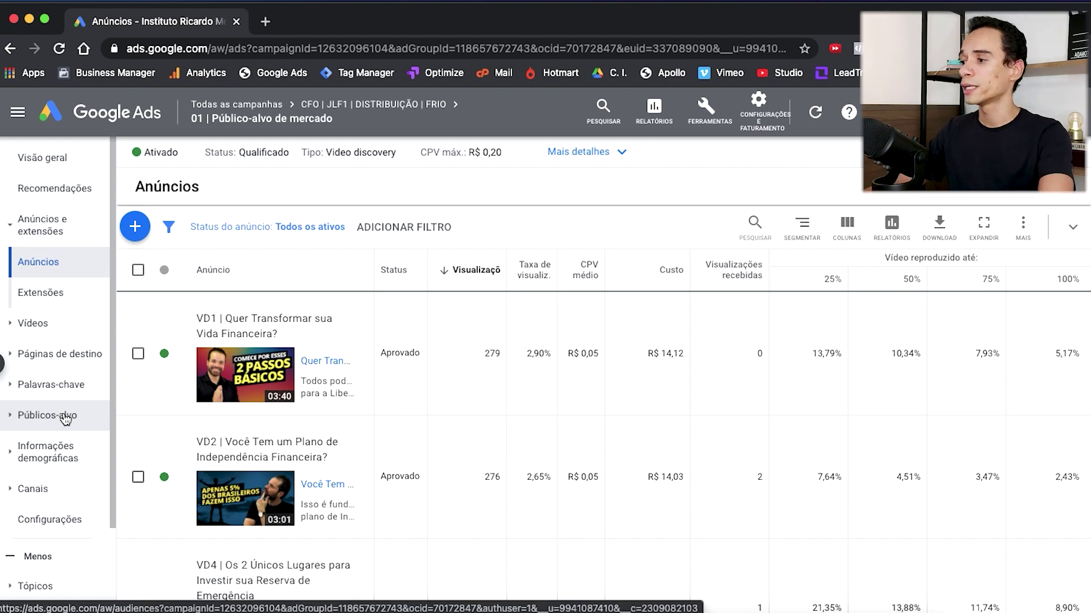
pyautogui.click(53, 421)
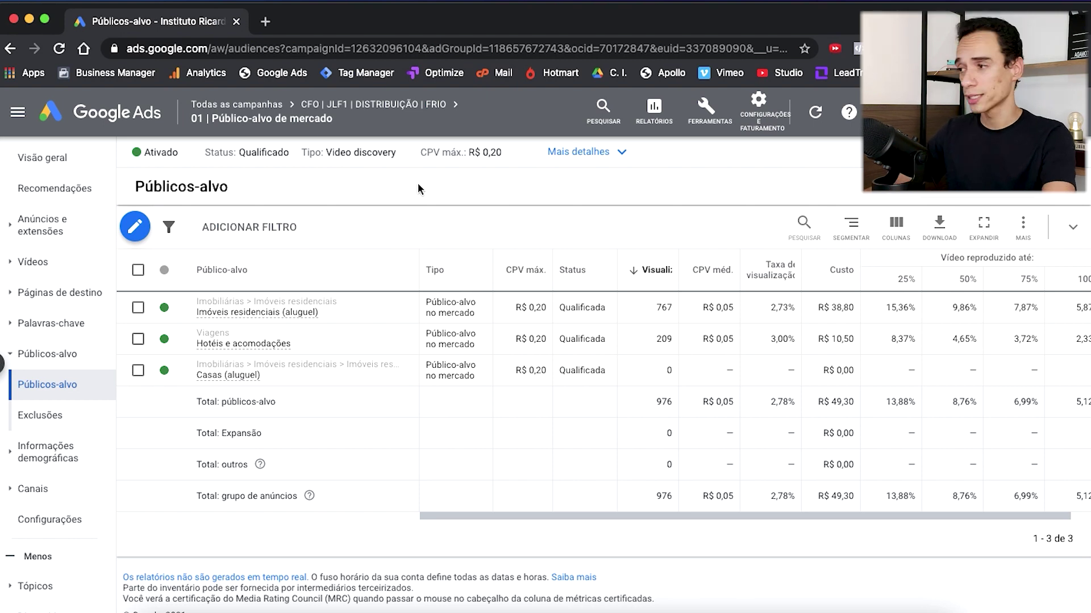
pyautogui.click(135, 226)
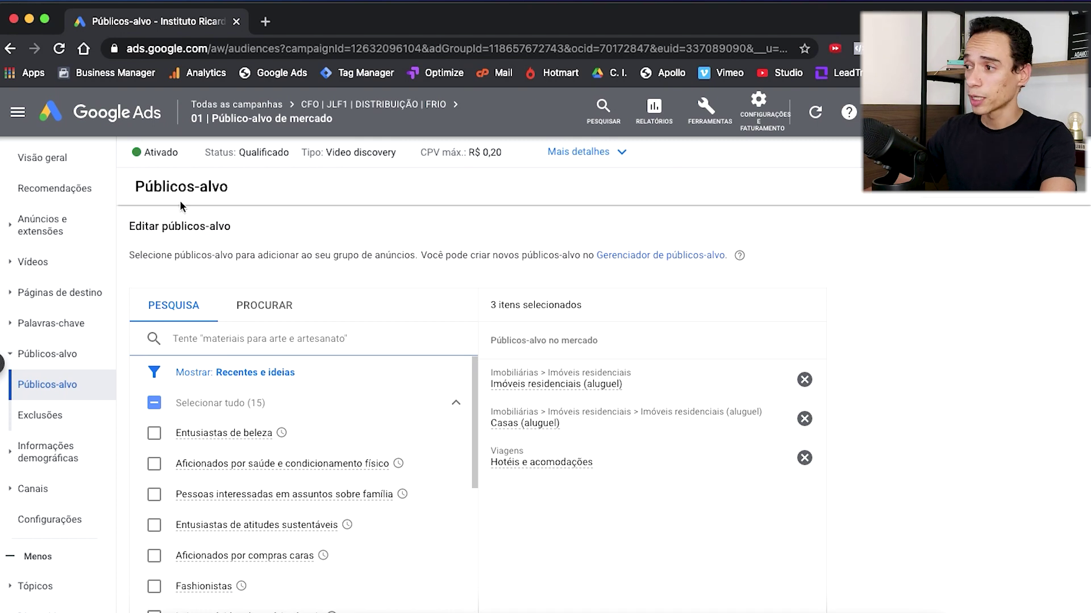
# - Copy the audience name Casas (aluguel) from the text document and search for it in the ad group's audience editor
pyautogui.scroll(-1, 370, 280)
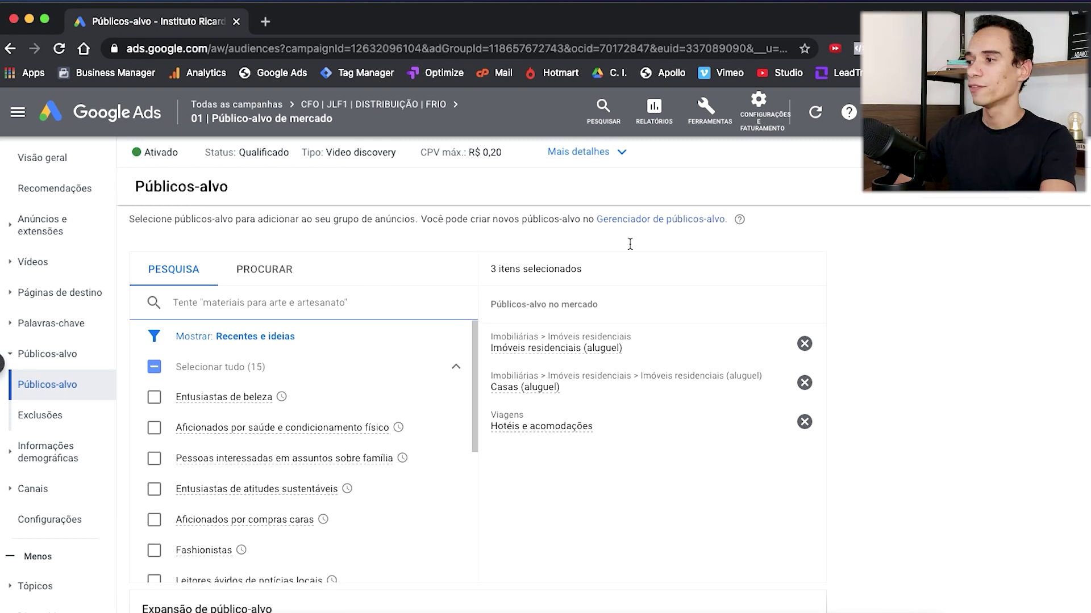
pyautogui.press('super+Tab')
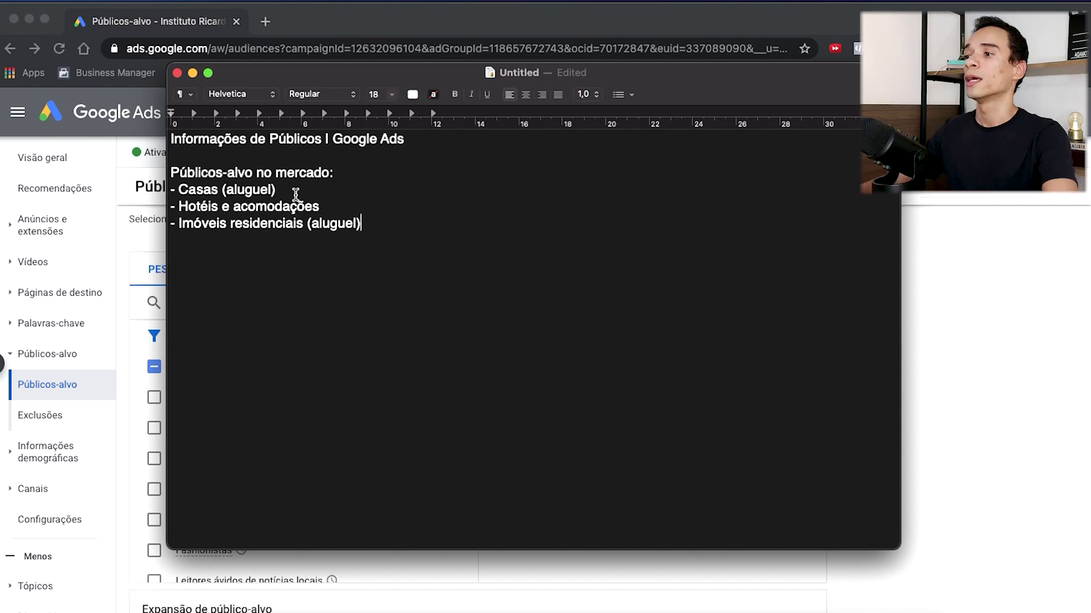
pyautogui.moveTo(180, 193); pyautogui.dragTo(276, 192)
pyautogui.press('super+c')
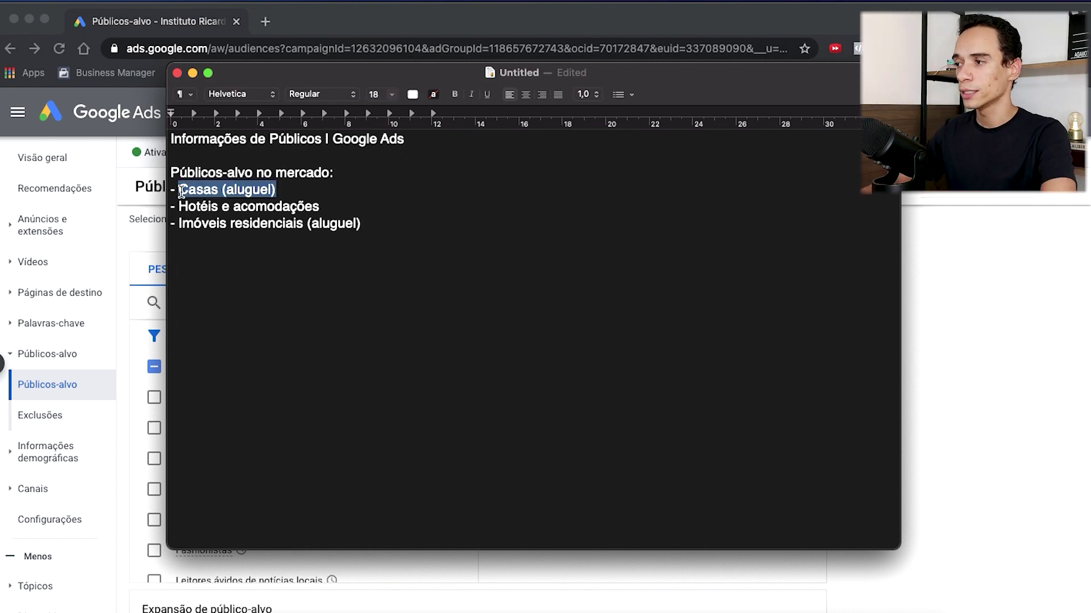
pyautogui.press('super+Tab')
pyautogui.click(296, 301)
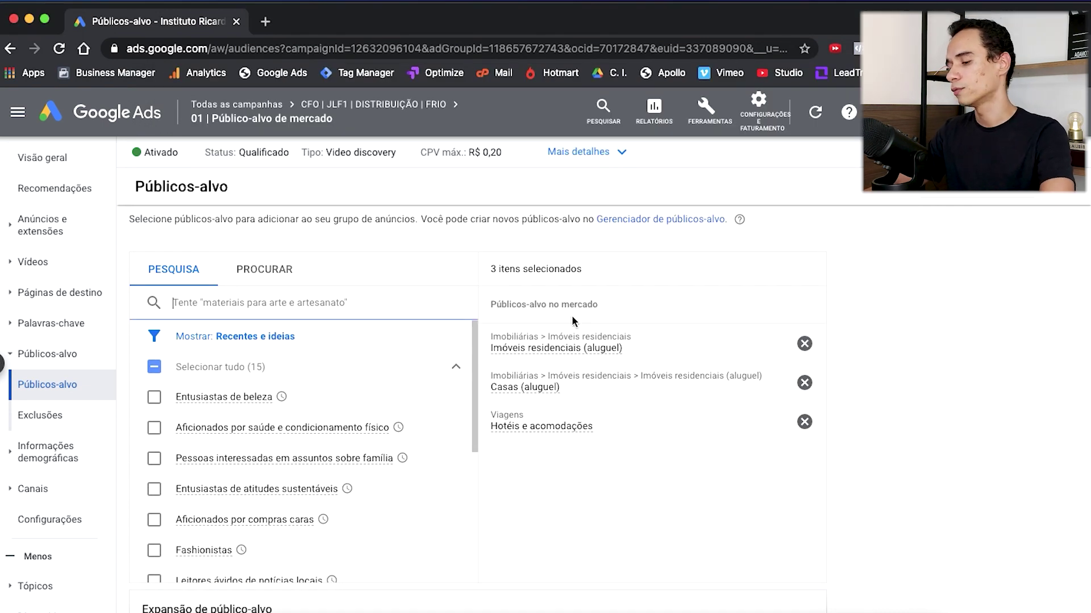
pyautogui.press('super+v')
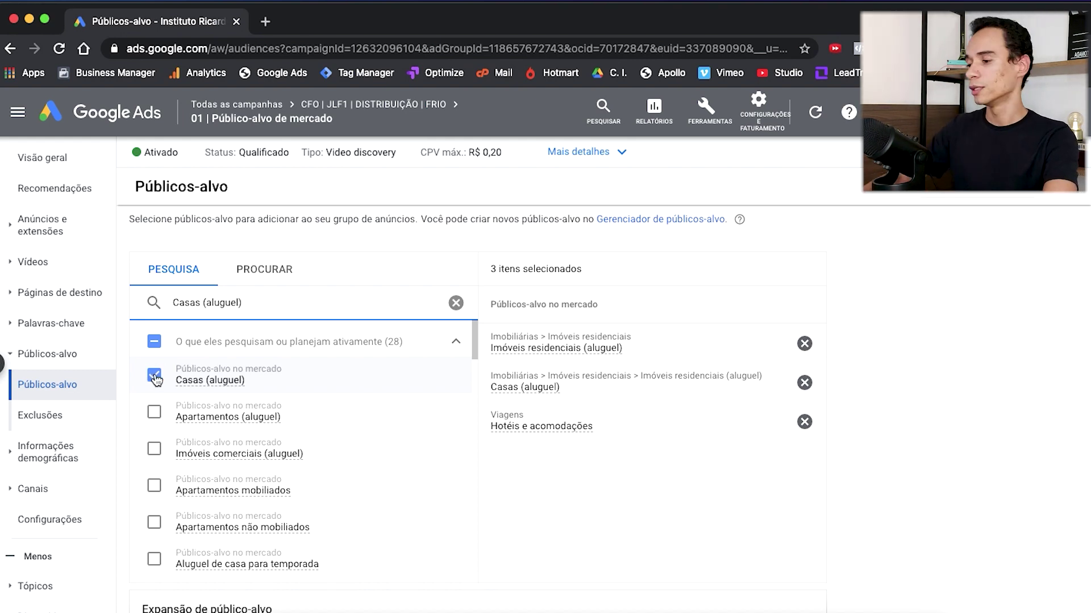
# - Replace the audience search term with Casa and look over the suggested in-market audiences
pyautogui.press('super+a')
pyautogui.press('super+c')
pyautogui.write('a')
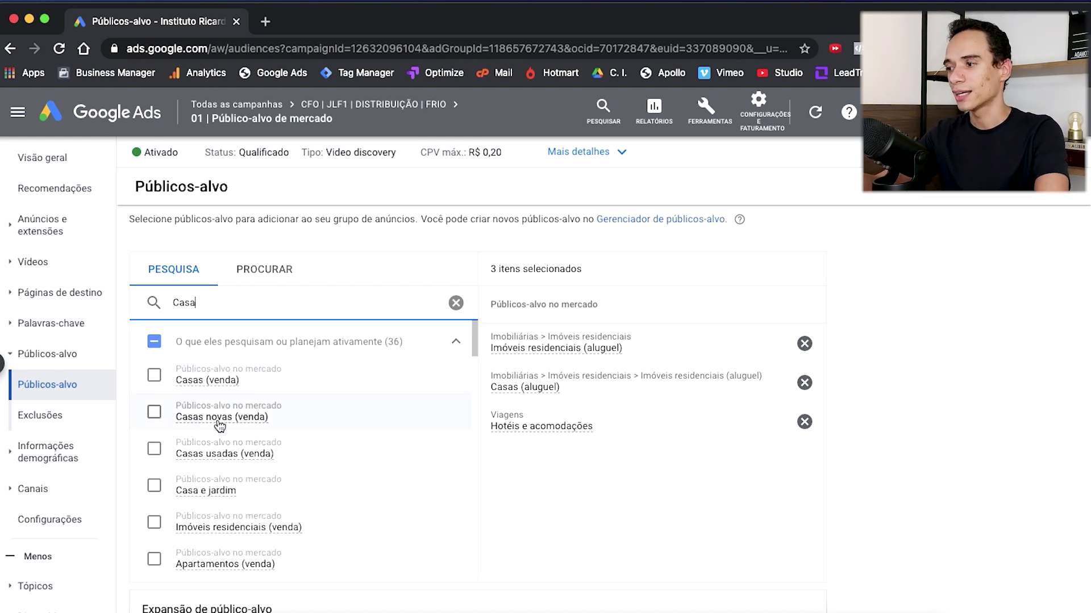
pyautogui.moveTo(244, 419)
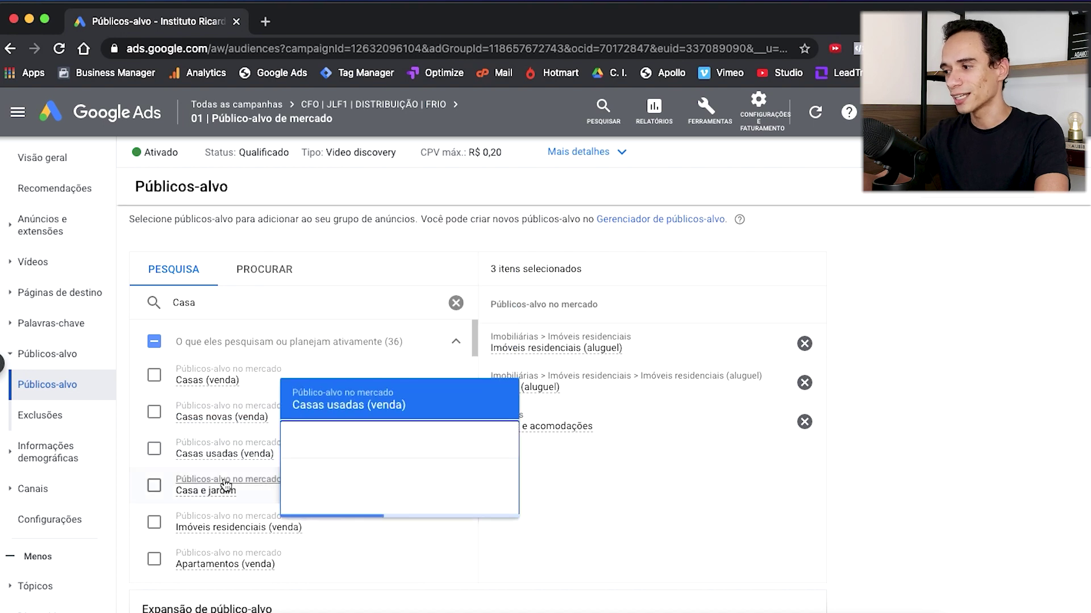
# - Replace the audience search term Casa with Casas (aluguel), copy that name, and clear the search
pyautogui.moveTo(231, 538)
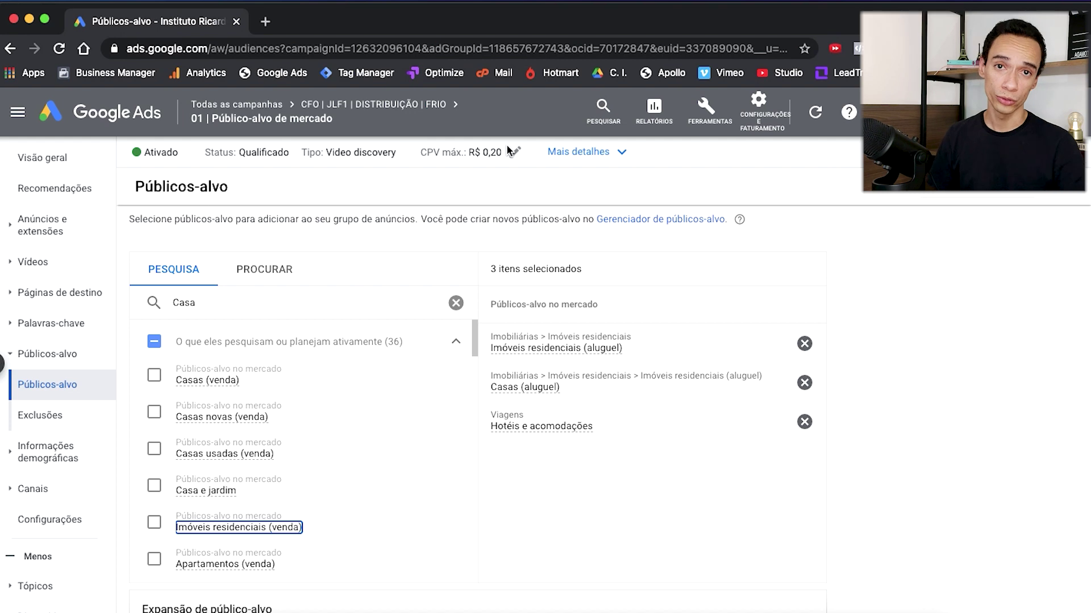
pyautogui.click(456, 304)
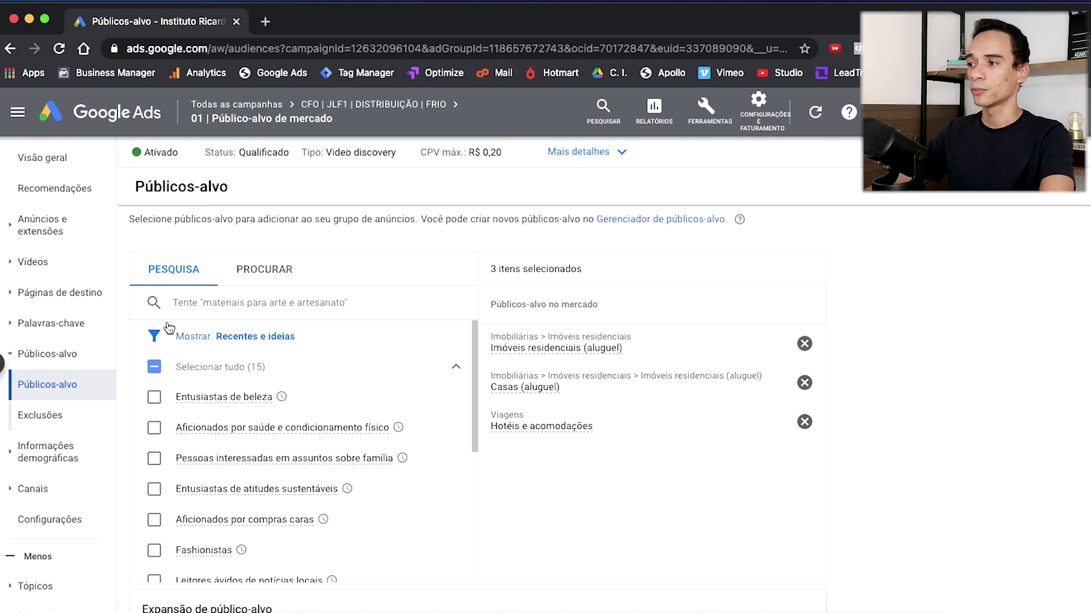
pyautogui.click(219, 317)
pyautogui.press('super+v')
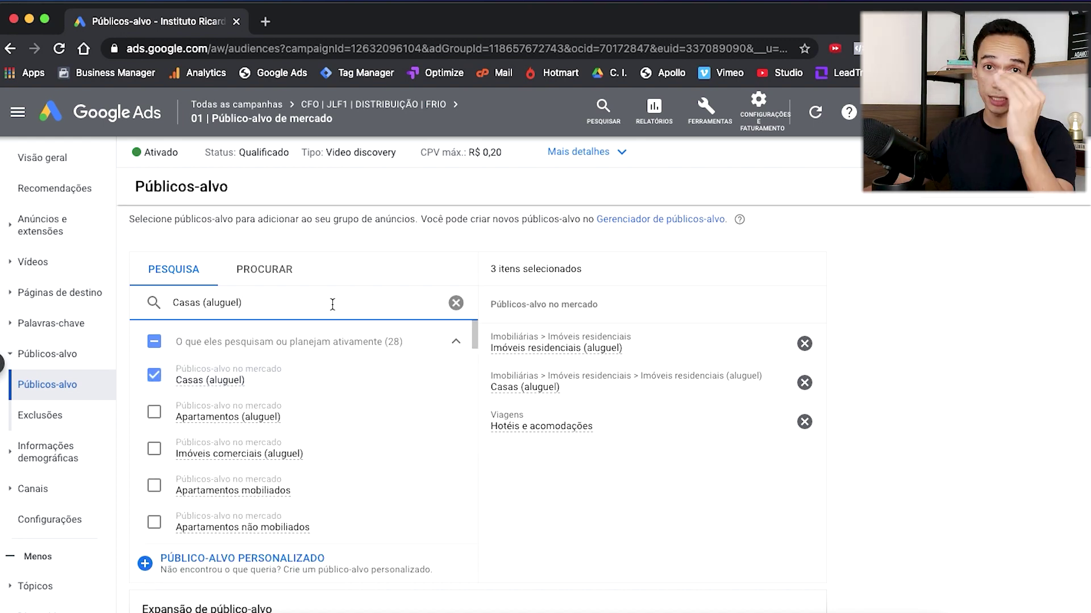
pyautogui.press('super+a')
pyautogui.press('super+c')
pyautogui.press('BackSpace')
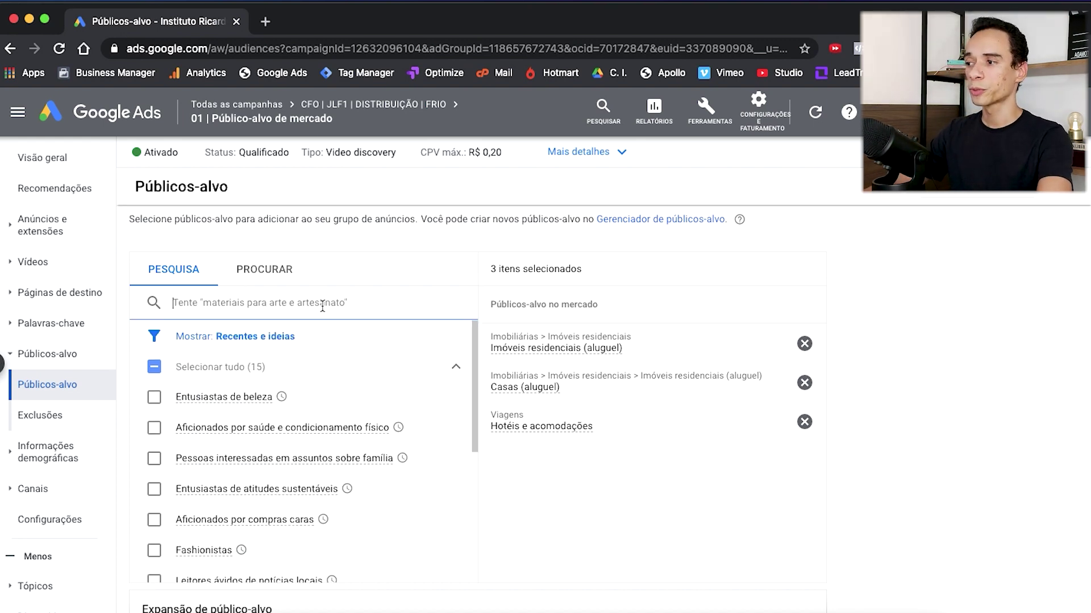
# - Remove the audiences Hotéis e acomodações, Casas (aluguel) and Imóveis residenciais (aluguel) from the ad group's selection
pyautogui.press('super+Tab')
pyautogui.click(1015, 361)
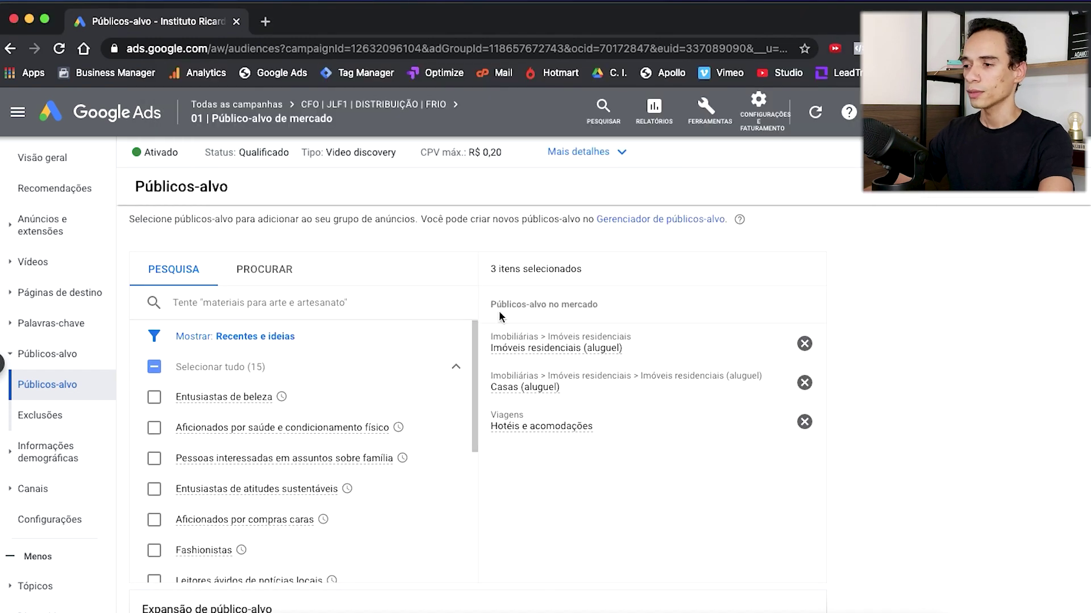
pyautogui.scroll(-4, 798, 417)
pyautogui.scroll(4, 798, 417)
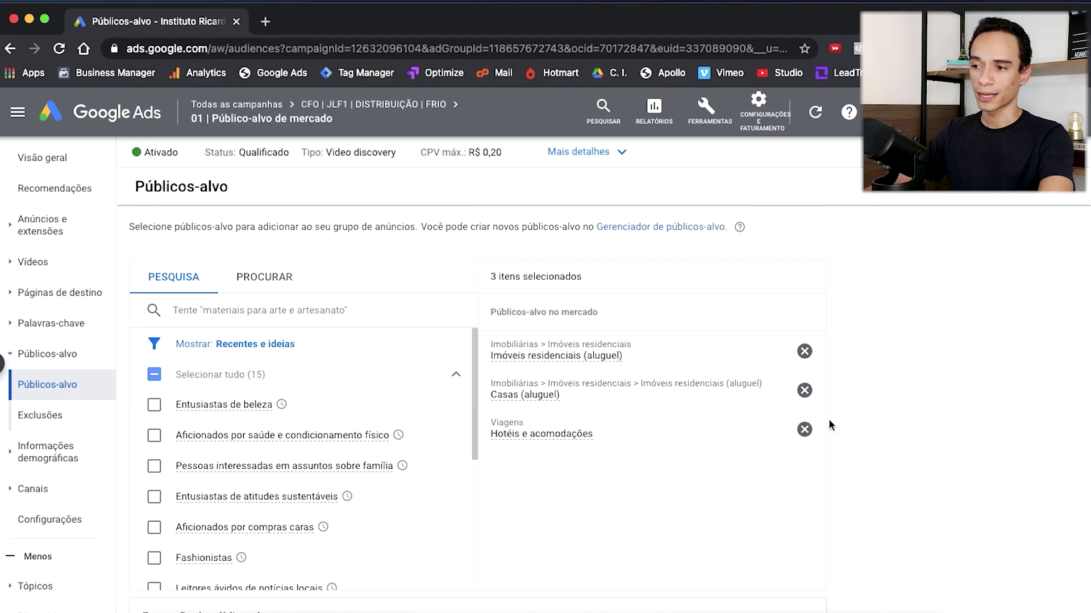
pyautogui.click(804, 430)
pyautogui.click(804, 390)
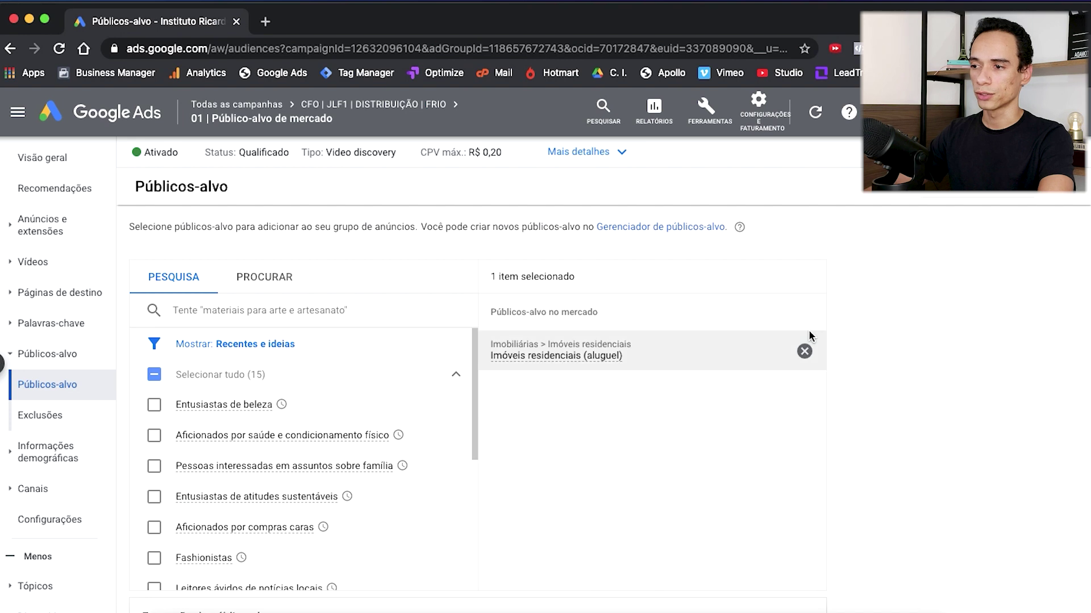
pyautogui.click(804, 351)
# - Search the audiences for the copied name Casas (aluguel) and select that in-market audience
pyautogui.click(361, 310)
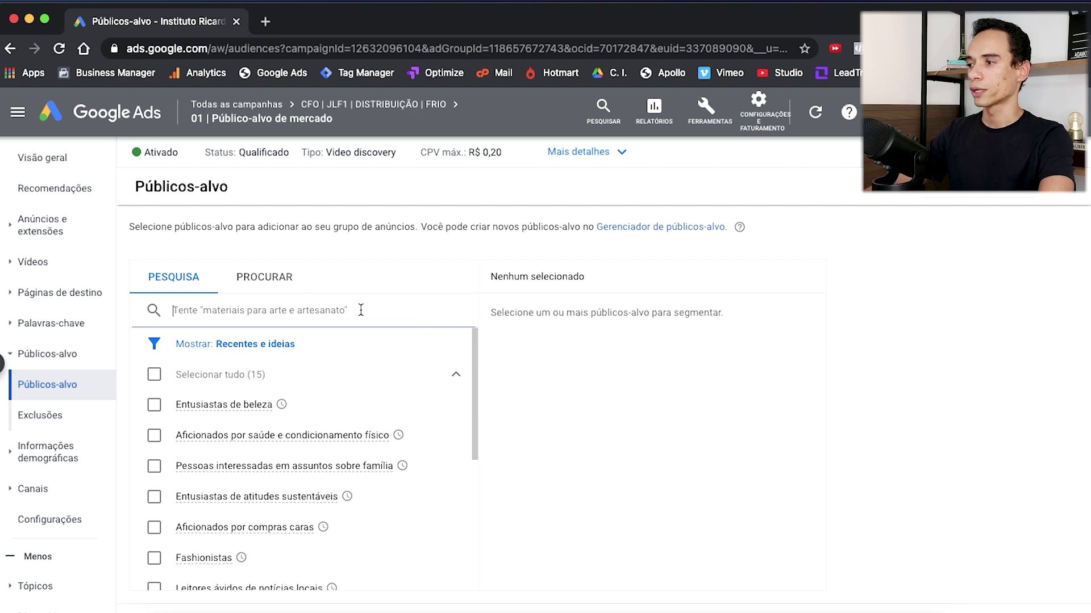
pyautogui.press('super+v')
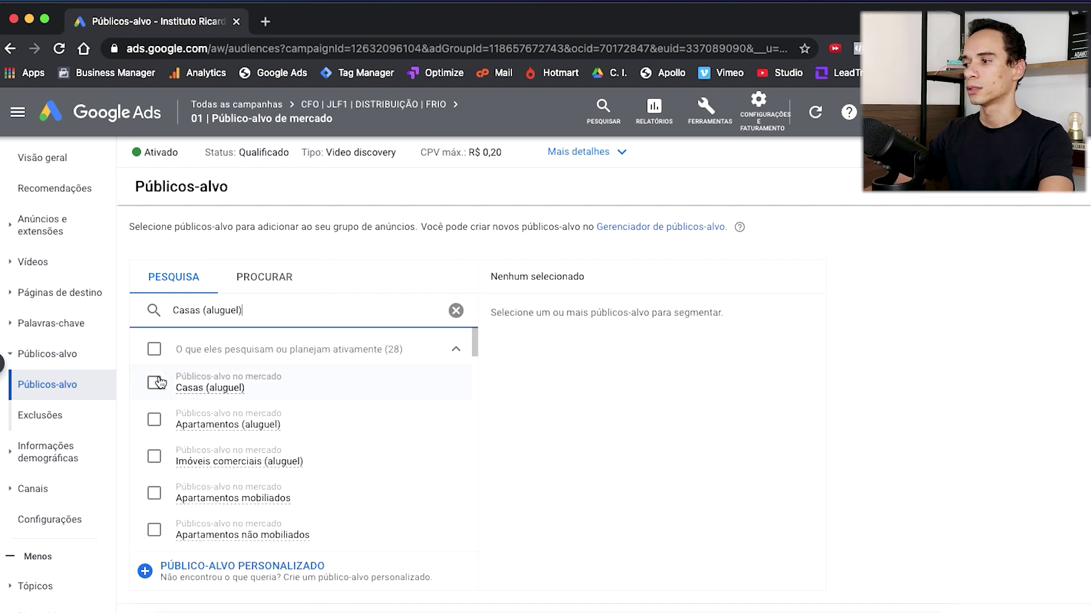
pyautogui.click(154, 386)
# - Copy Hotéis e acomodações from the text document, search for it in the audience editor, and select that in-market audience
pyautogui.press('super+Tab')
pyautogui.click(340, 206)
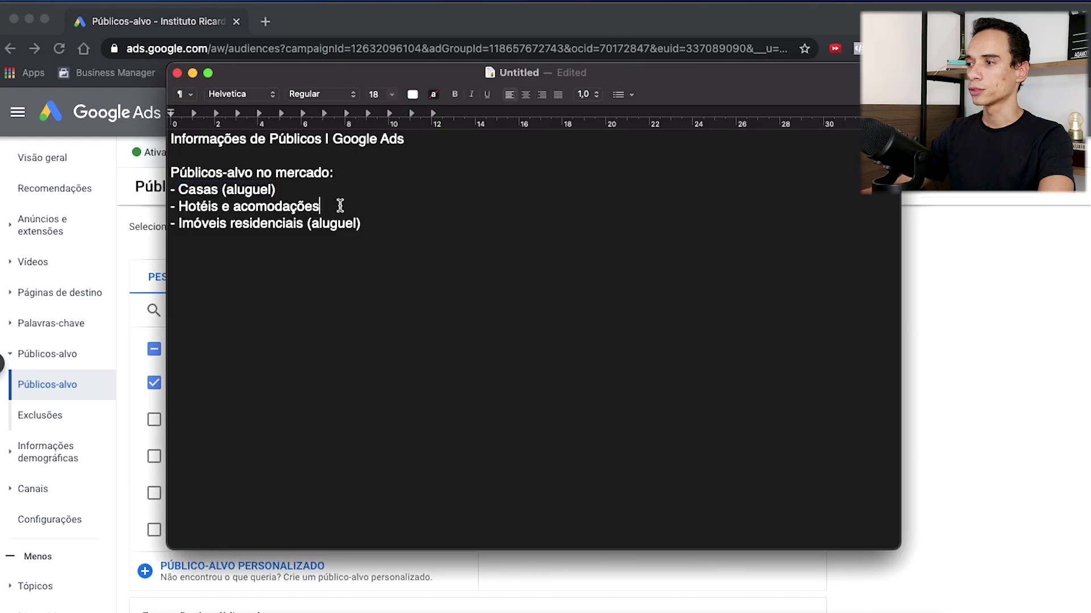
pyautogui.keyDown('shift'); pyautogui.click(180, 206); pyautogui.keyUp('shift')
pyautogui.press('super+c')
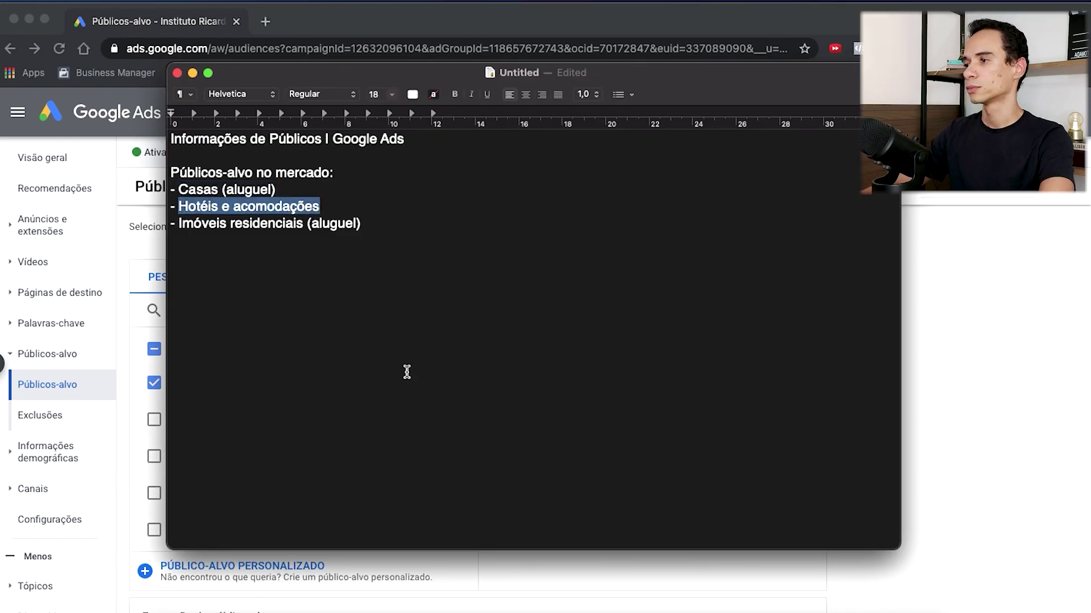
pyautogui.press('super+Tab')
pyautogui.click(295, 310)
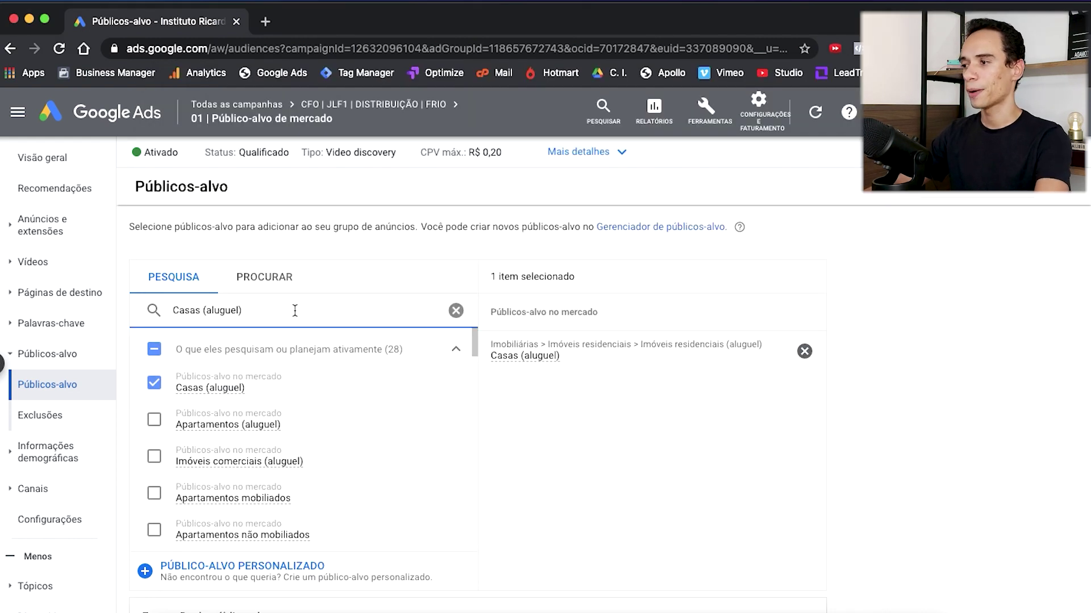
pyautogui.press('super+a')
pyautogui.press('BackSpace')
pyautogui.press('super+v')
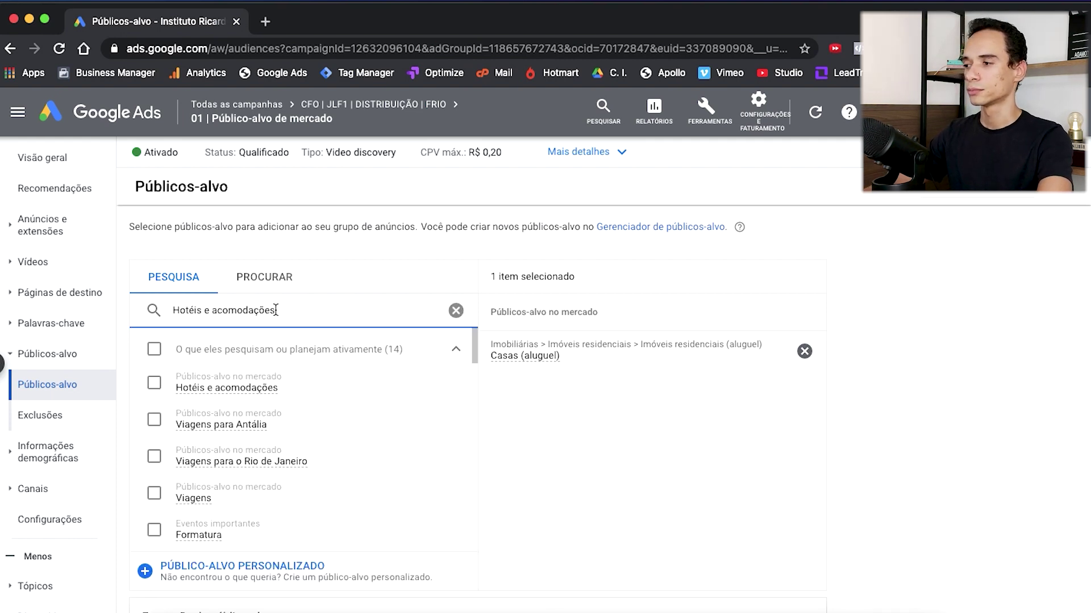
pyautogui.click(153, 388)
# - Copy Imóveis residenciais (aluguel) from the text document, search for it in the audience editor, and select that in-market audience
pyautogui.press('super+Tab')
pyautogui.click(384, 221)
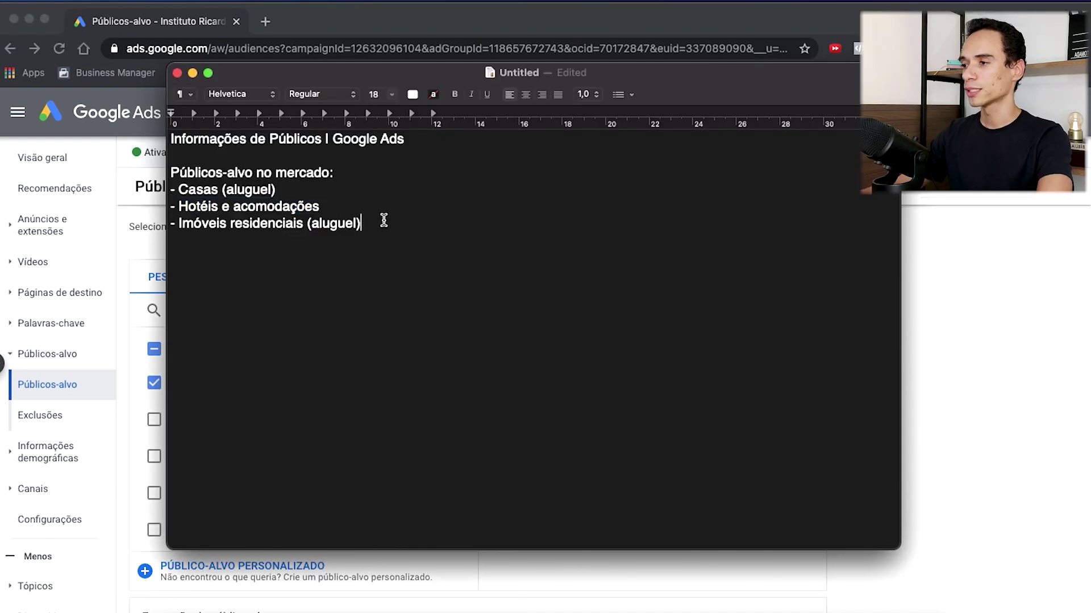
pyautogui.keyDown('shift'); pyautogui.click(179, 220); pyautogui.keyUp('shift')
pyautogui.press('super+c')
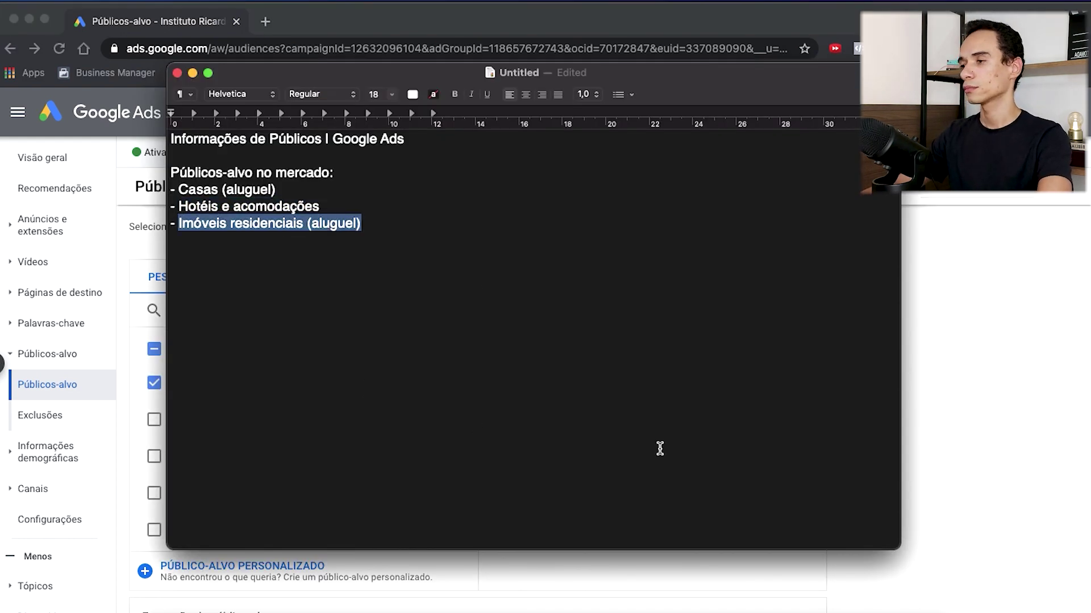
pyautogui.press('super+Tab')
pyautogui.tripleClick(377, 312)
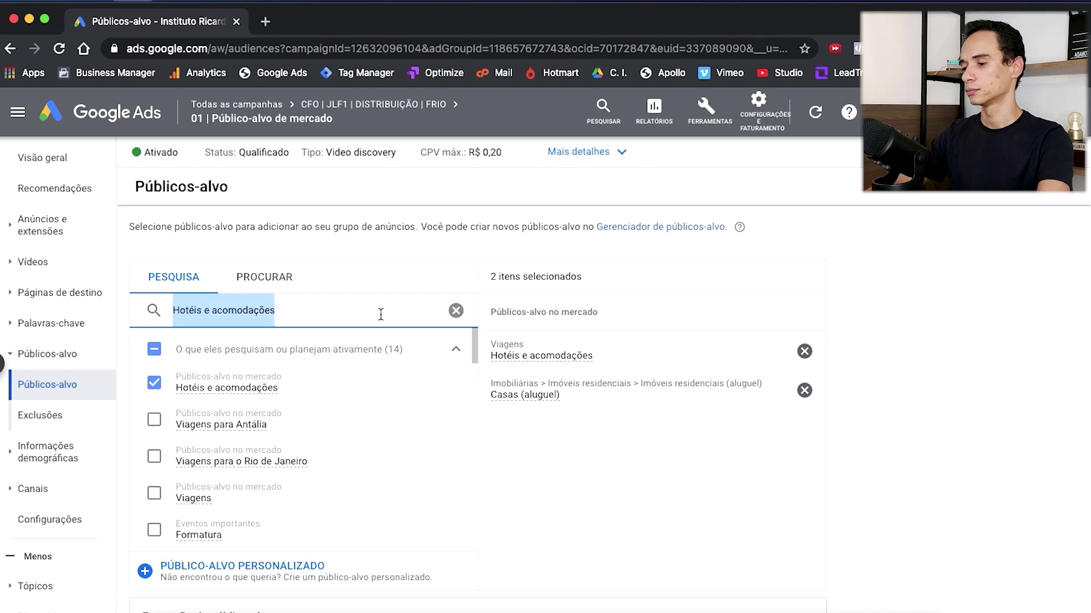
pyautogui.press('BackSpace')
pyautogui.press('super+v')
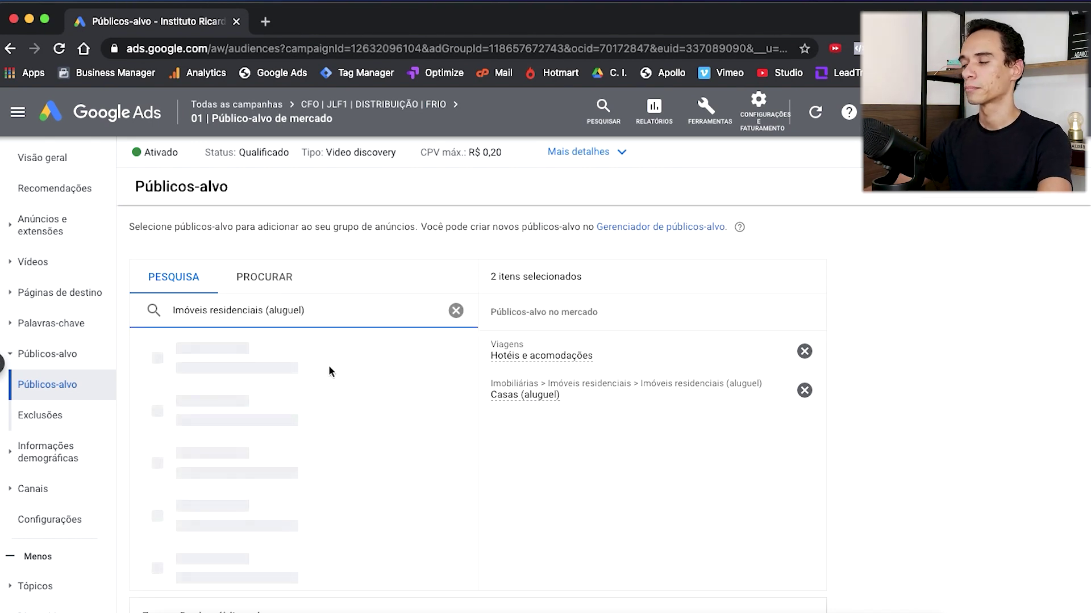
pyautogui.click(154, 382)
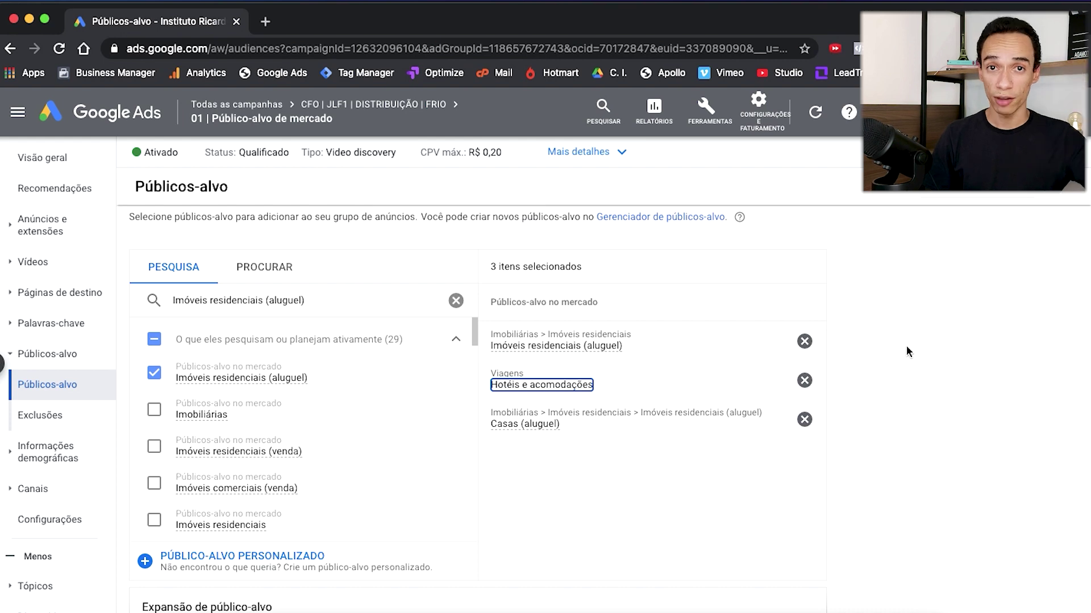
# - Leave the audience editor and return to the ad group's audience table
pyautogui.scroll(-3, 409, 480)
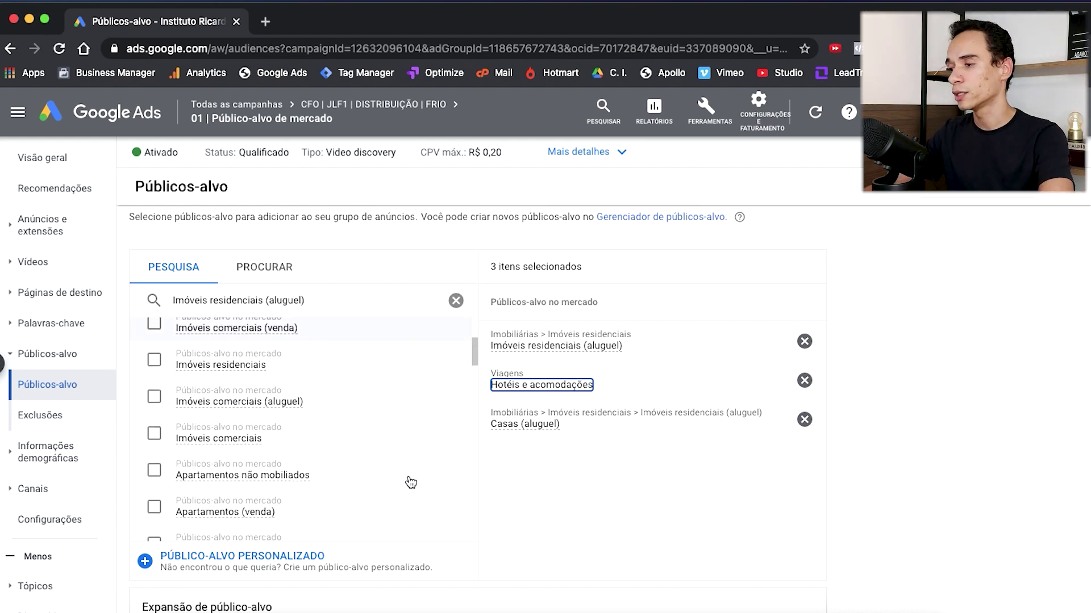
pyautogui.scroll(-3, 341, 547)
pyautogui.click(226, 521)
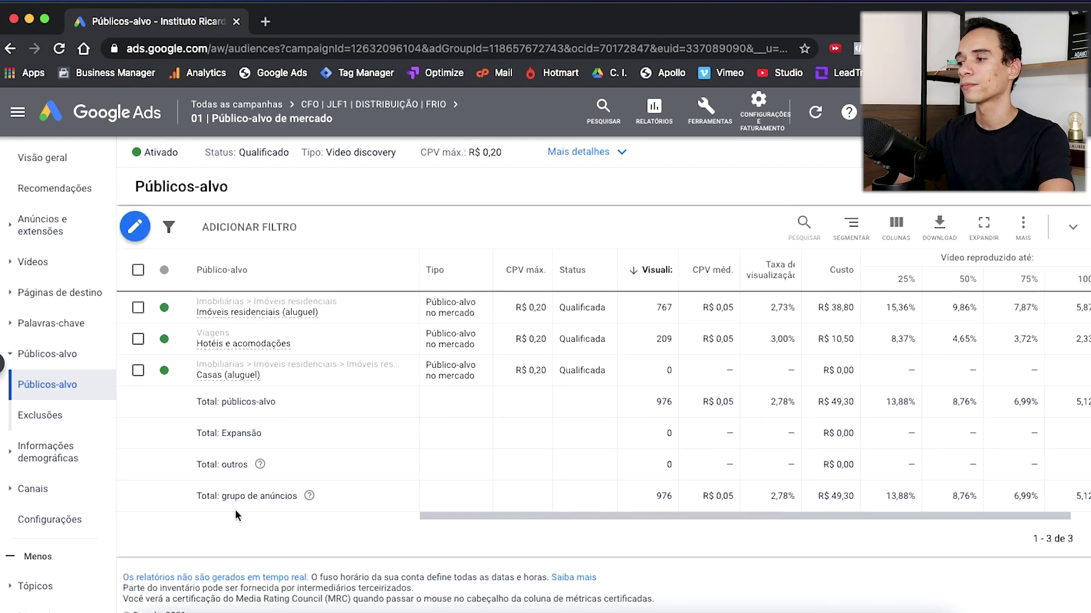
# - Open the audiences of ad group 02 | Público-alvo de afinidade in campaign CFO | JLF1 | DISTRIBUIÇÃO | FRIO
pyautogui.click(245, 106)
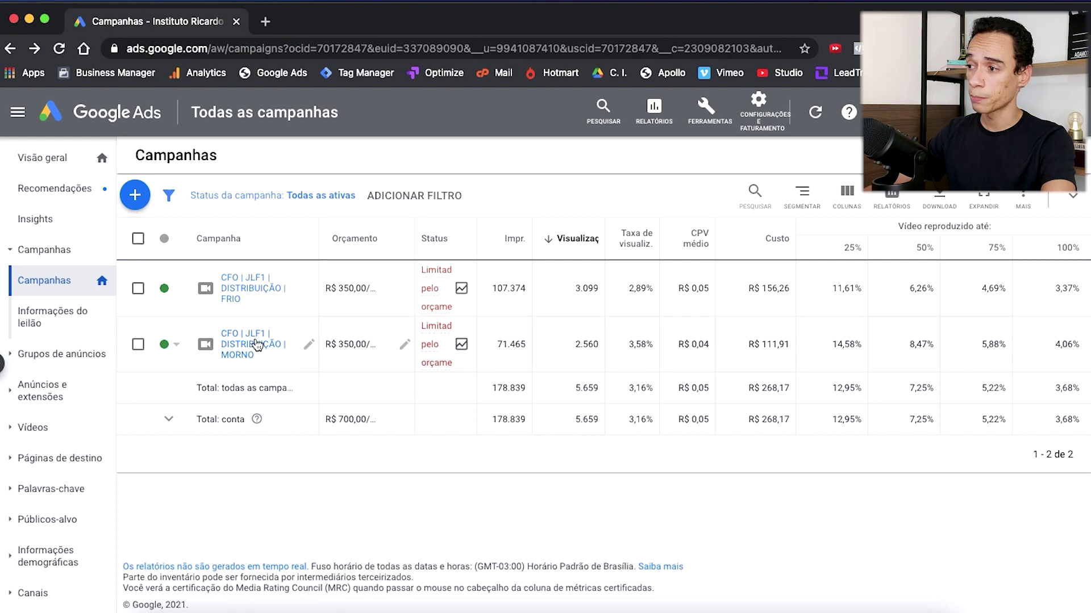
pyautogui.click(229, 283)
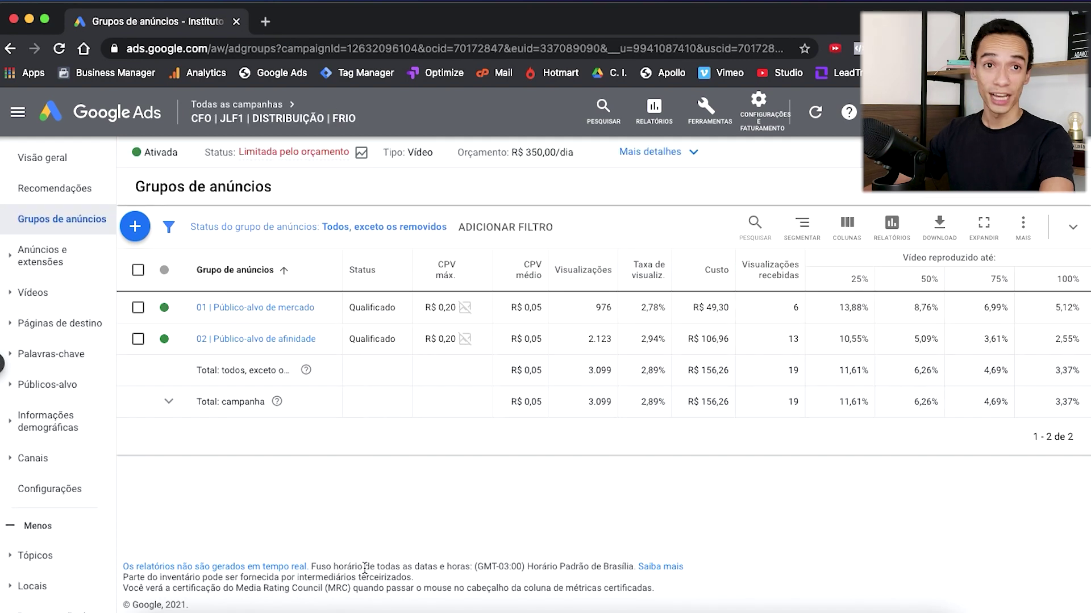
pyautogui.click(248, 340)
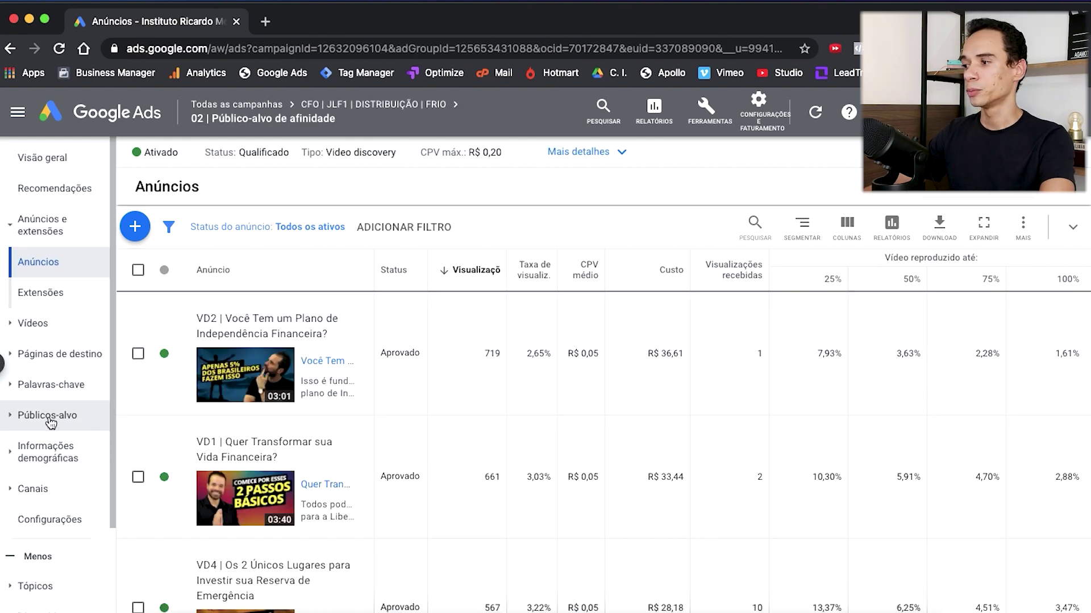
pyautogui.click(49, 417)
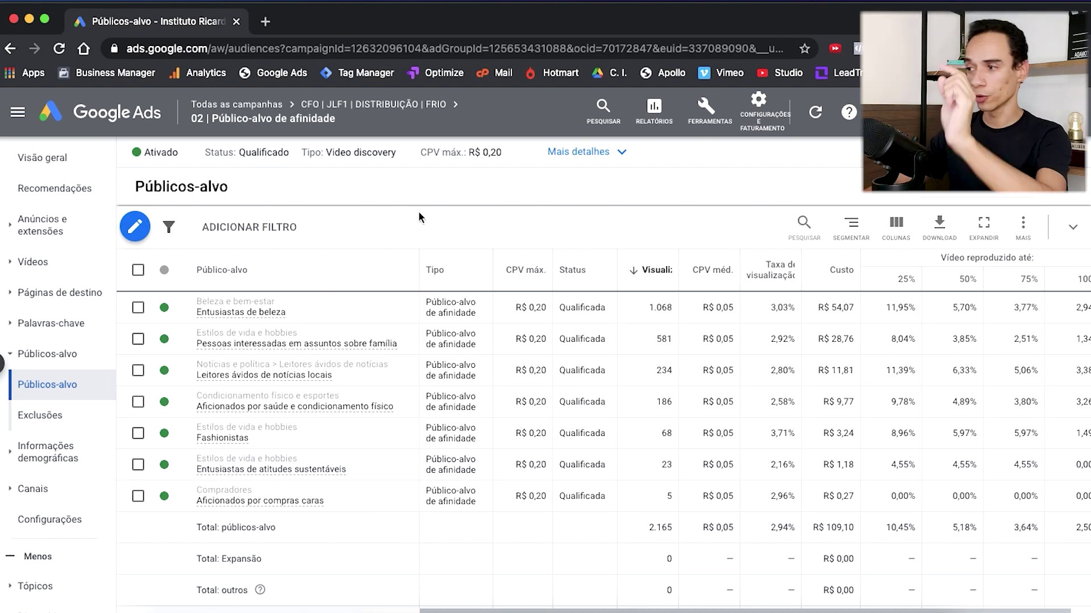
# - Review the ad group's affinity audiences one by one, from Entusiastas de beleza down to Aficionados por compras caras
pyautogui.click(250, 312)
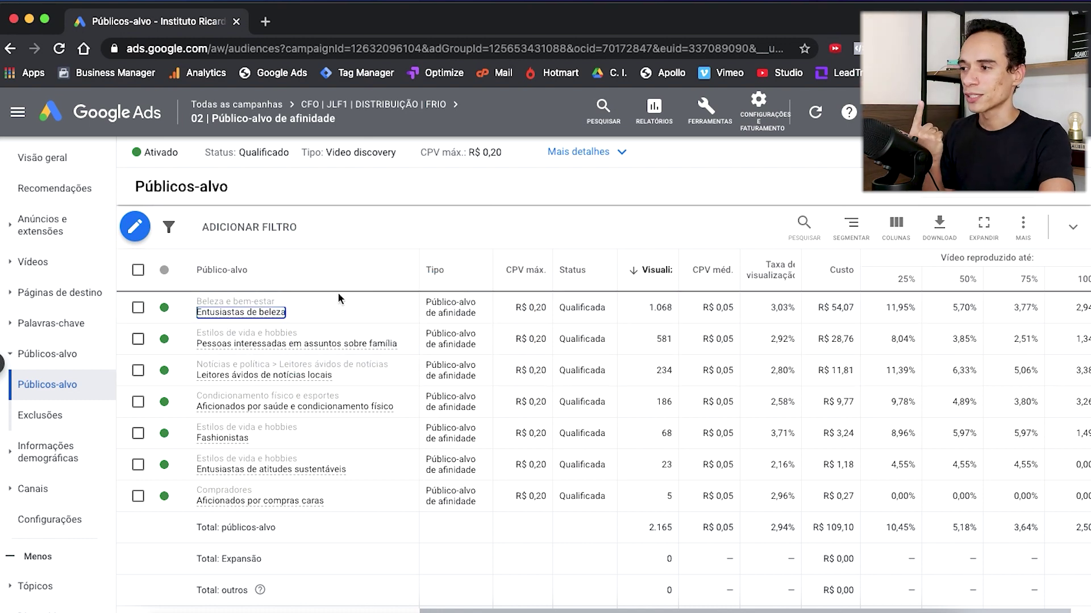
pyautogui.click(363, 344)
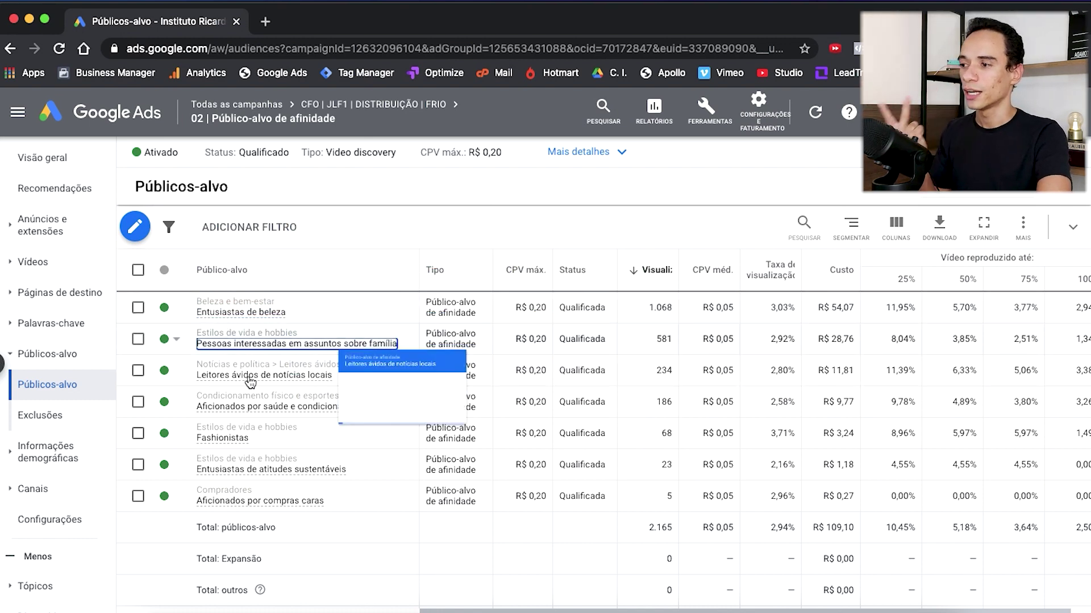
pyautogui.click(263, 375)
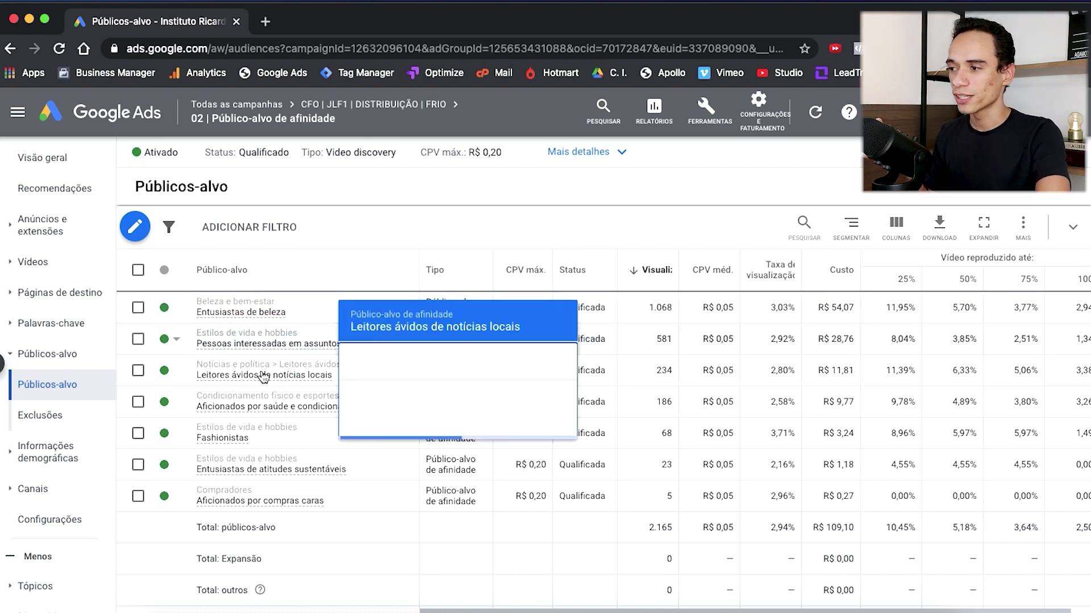
pyautogui.click(276, 408)
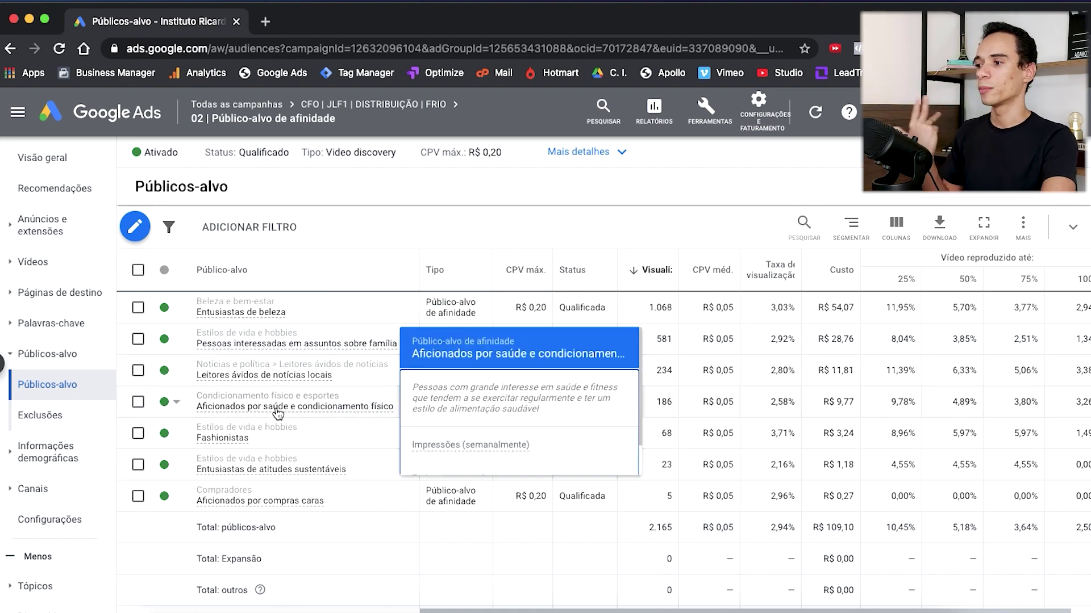
pyautogui.click(229, 437)
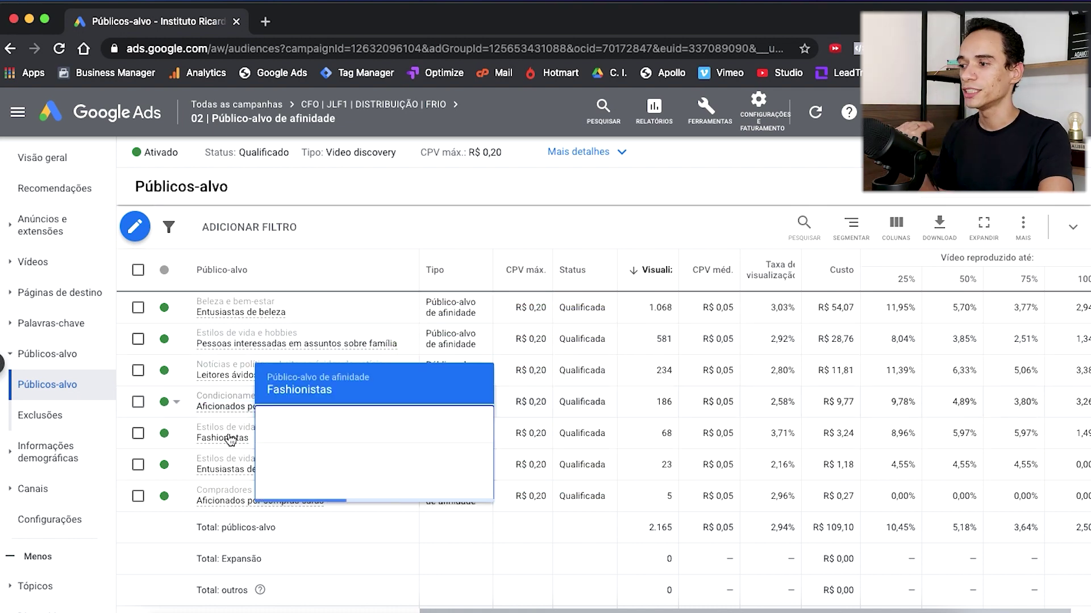
pyautogui.click(240, 473)
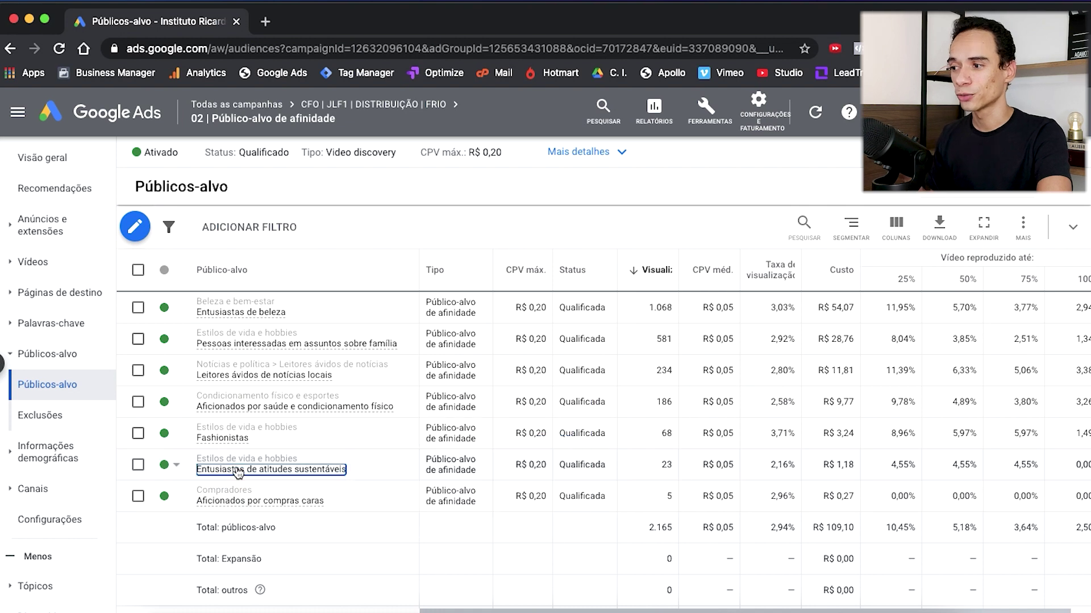
pyautogui.click(245, 499)
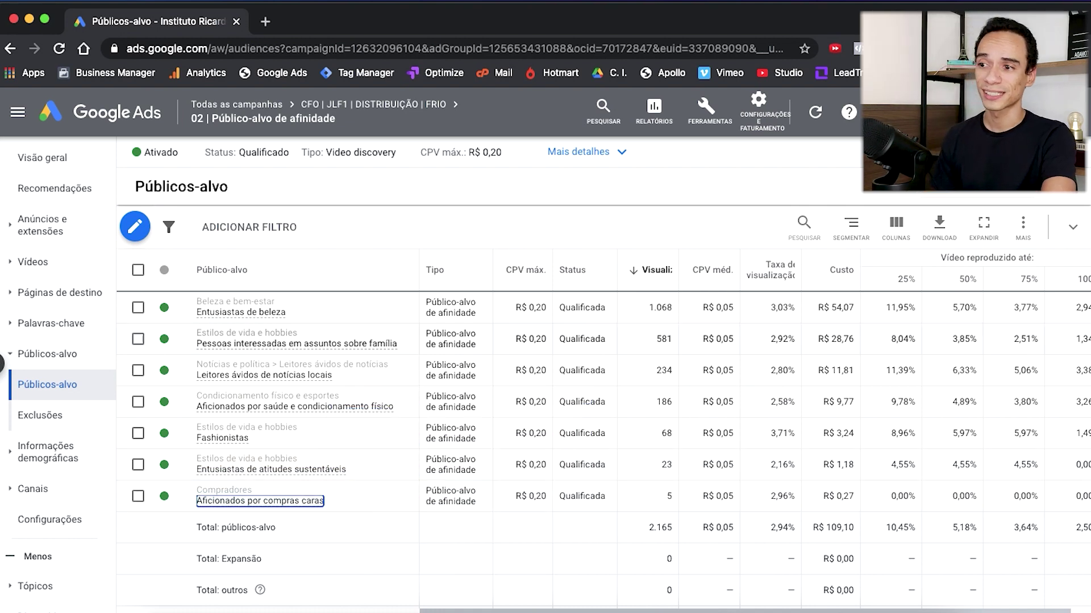
# - Set the date range of the affinity audience report to 7 dias atrás
pyautogui.click(983, 196)
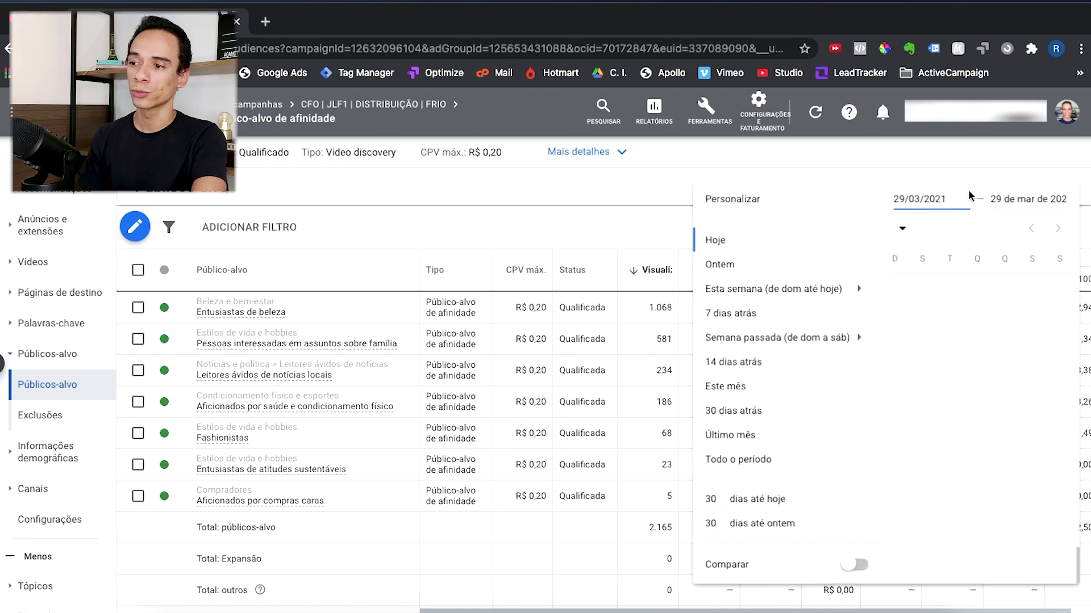
pyautogui.click(760, 321)
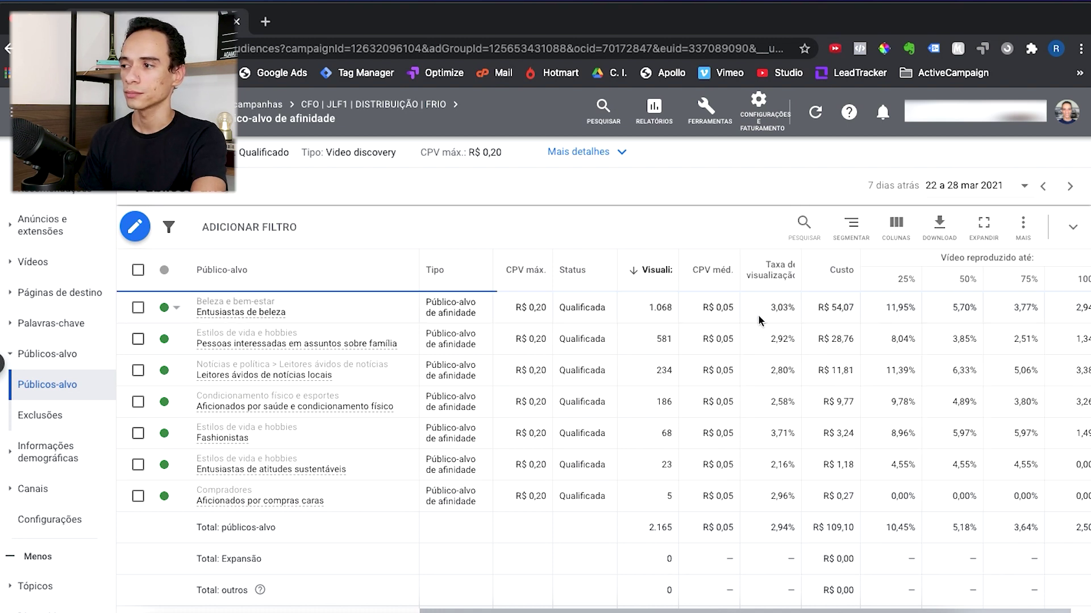